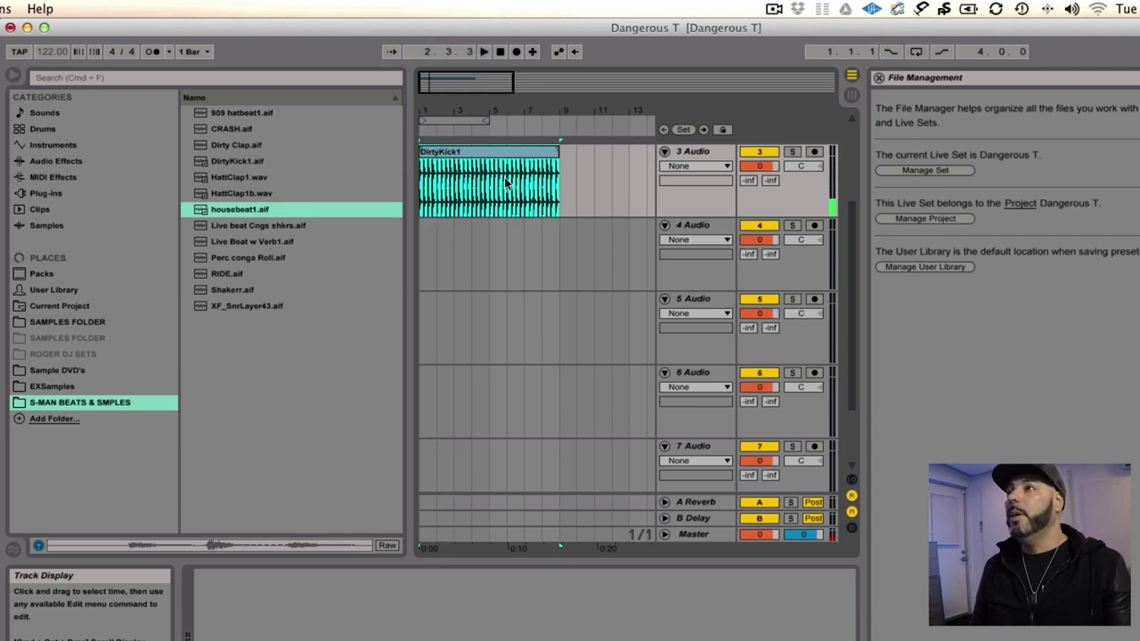
Add Dirty Clap.aif to the 4 Audio track and place the clip on the second beat of bar 1
drag(484, 83, 463, 82)
drag(233, 145, 438, 228)
drag(438, 84, 439, 103)
drag(511, 231, 479, 241)
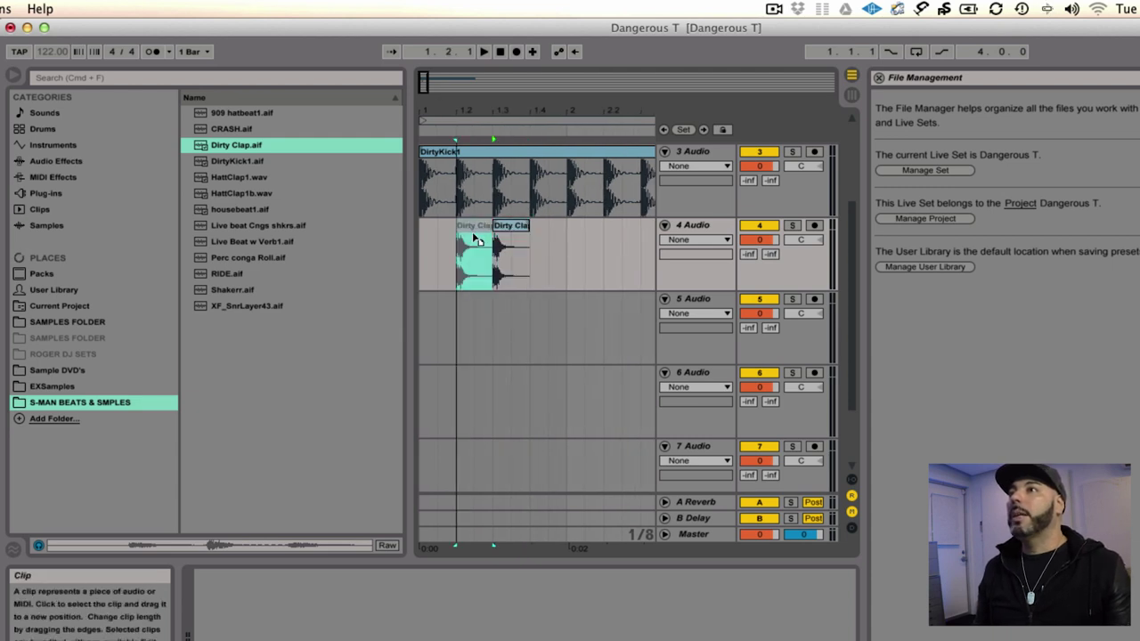
Play the kick and the single clap together from the start of bar 1
drag(424, 274, 422, 281)
click(423, 280)
key(space)
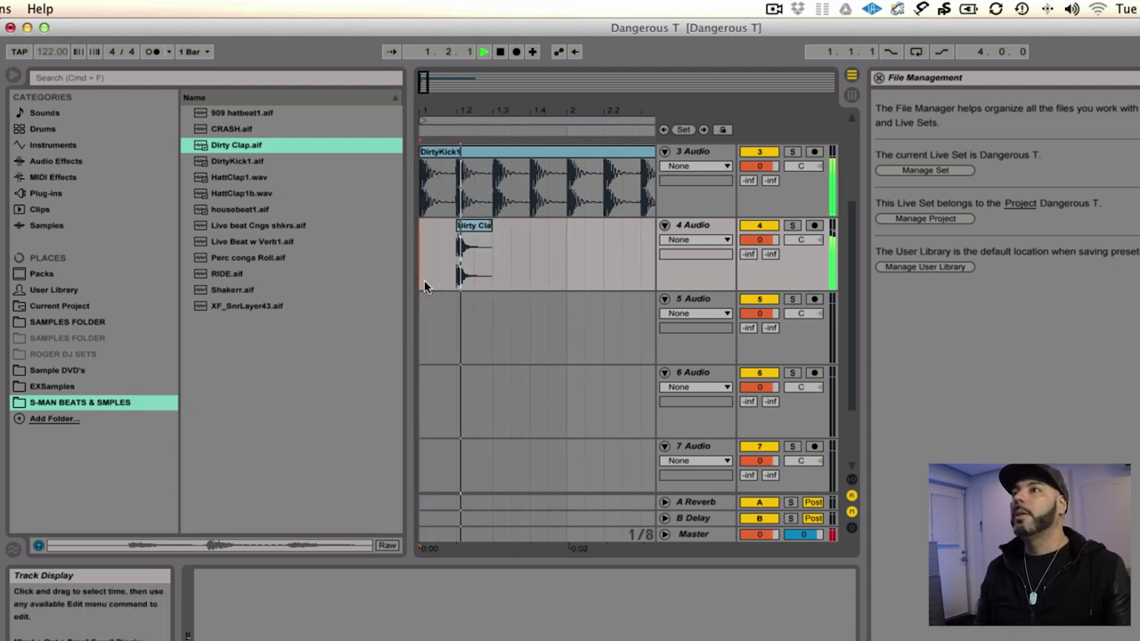
key(space)
Select the first two beats of the 4 Audio track and duplicate that clap pattern repeatedly up to bar 9
drag(430, 86, 426, 79)
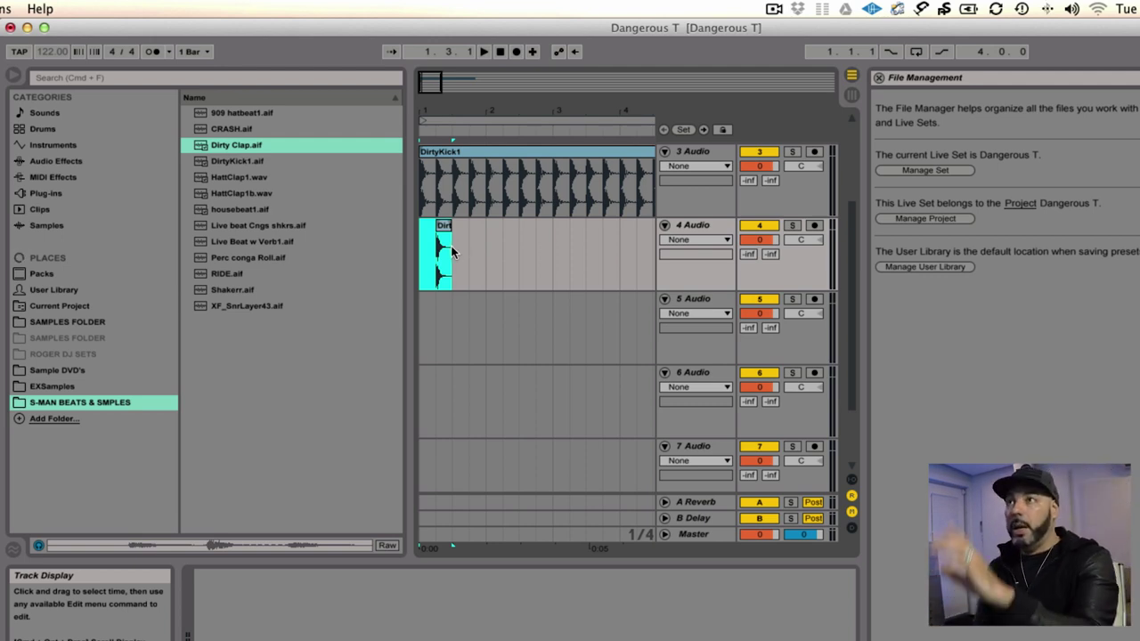
key(super+d)
key(super+d)
key(super+d)
key(super+d)
key(super+d)
key(super+d)
key(super+d)
key(super+d)
key(super+d)
key(super+d)
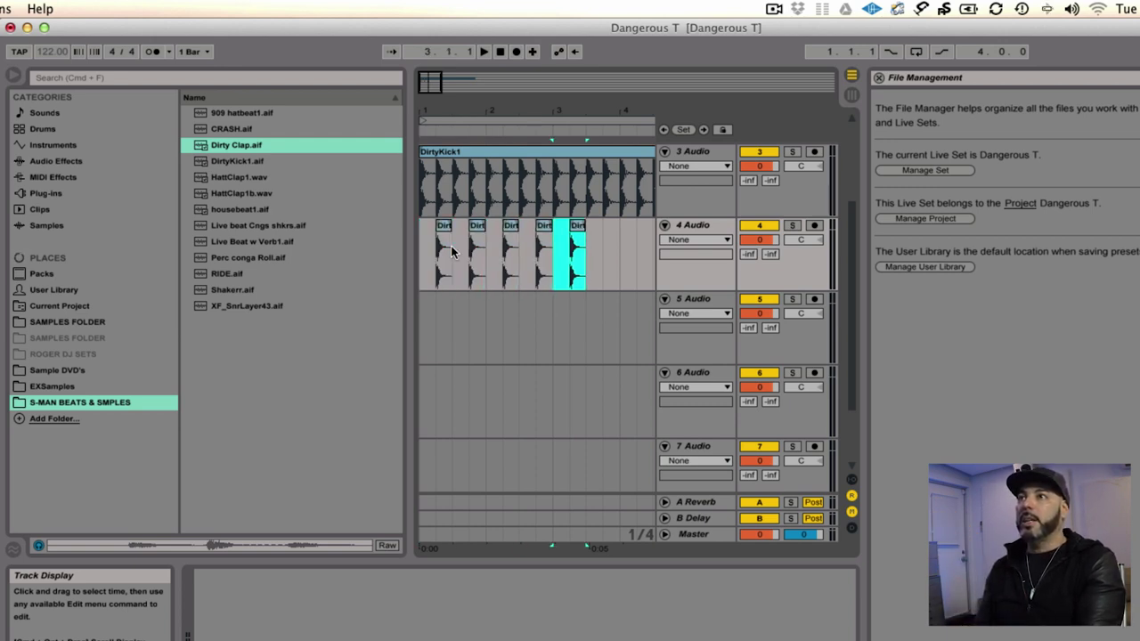
key(super+d)
key(super+d)
key(super+d)
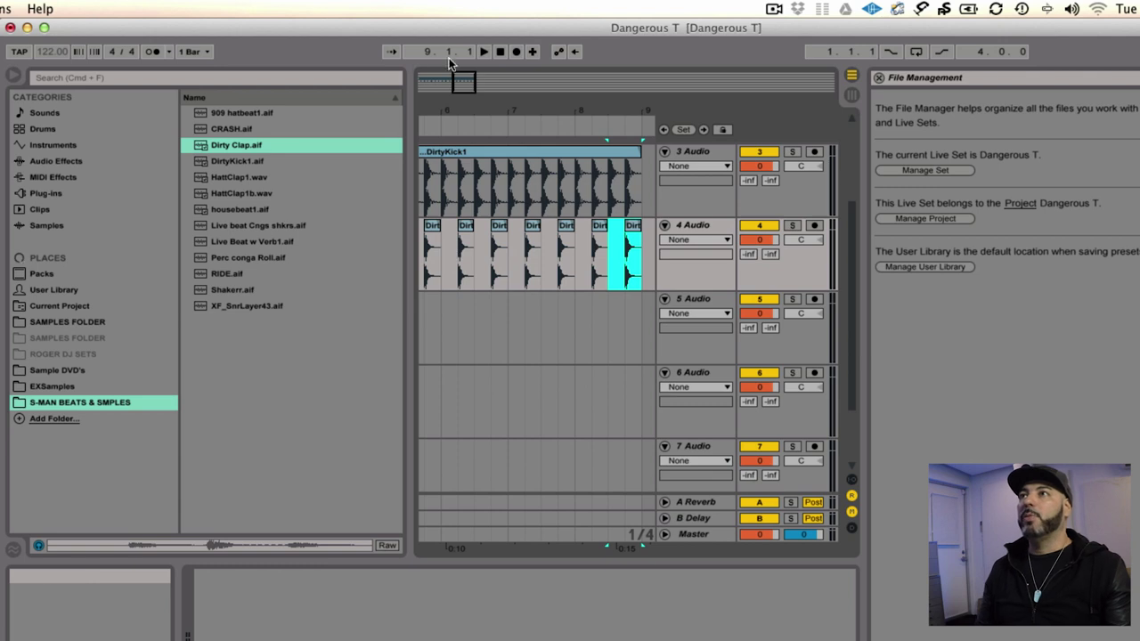
Consolidate all the Dirty Clap clips from bar 1 to bar 9 into one clip
drag(458, 81, 453, 87)
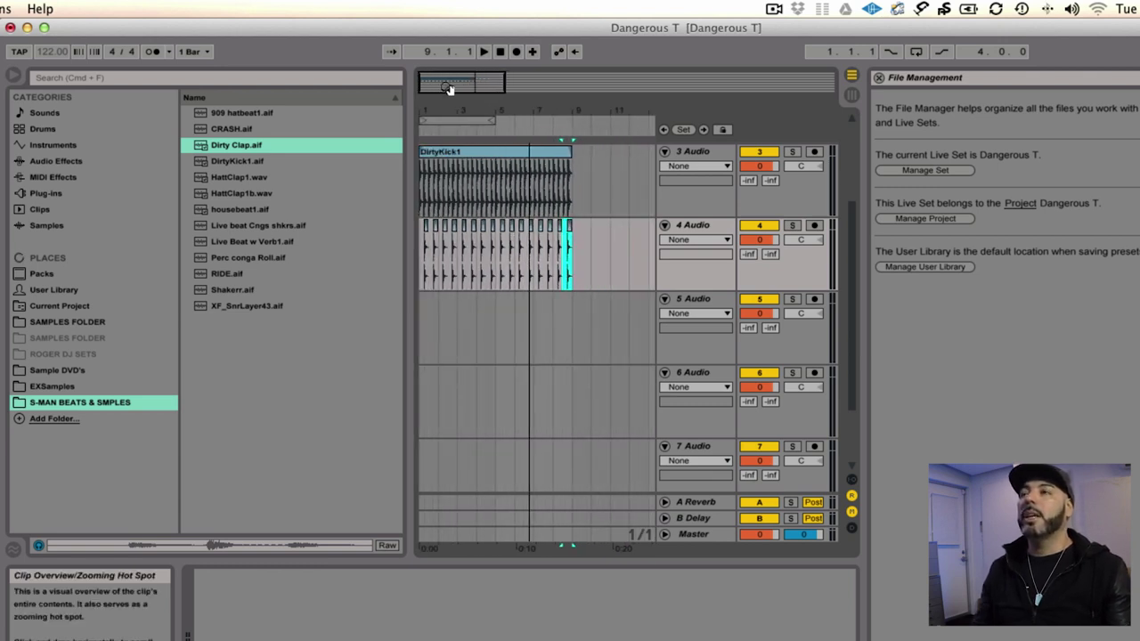
shift+click(422, 281)
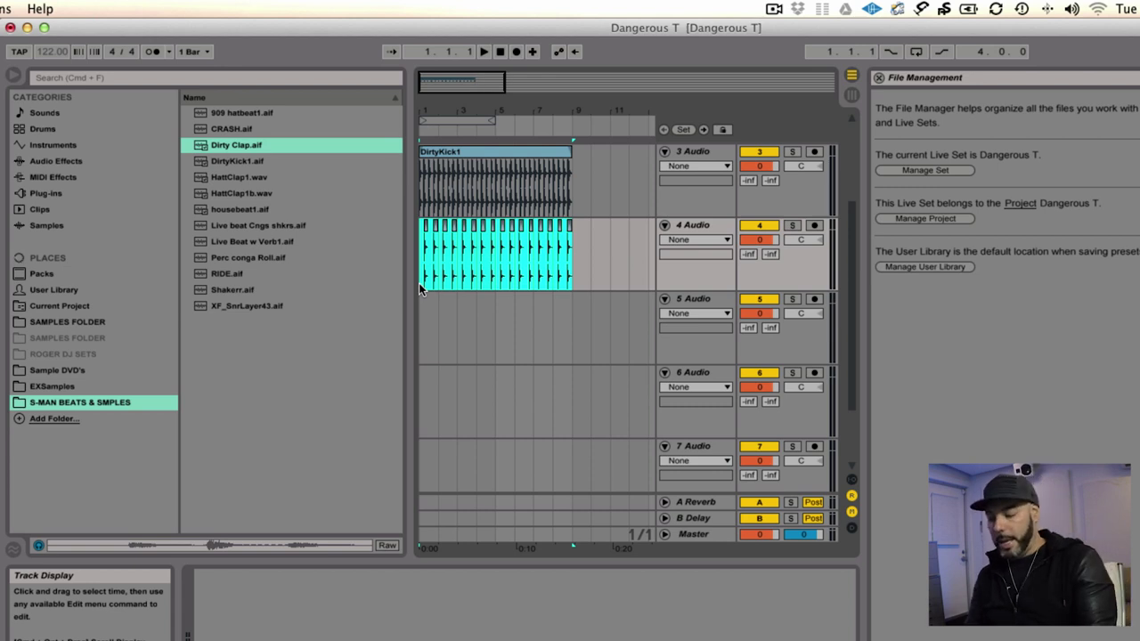
key(super+j)
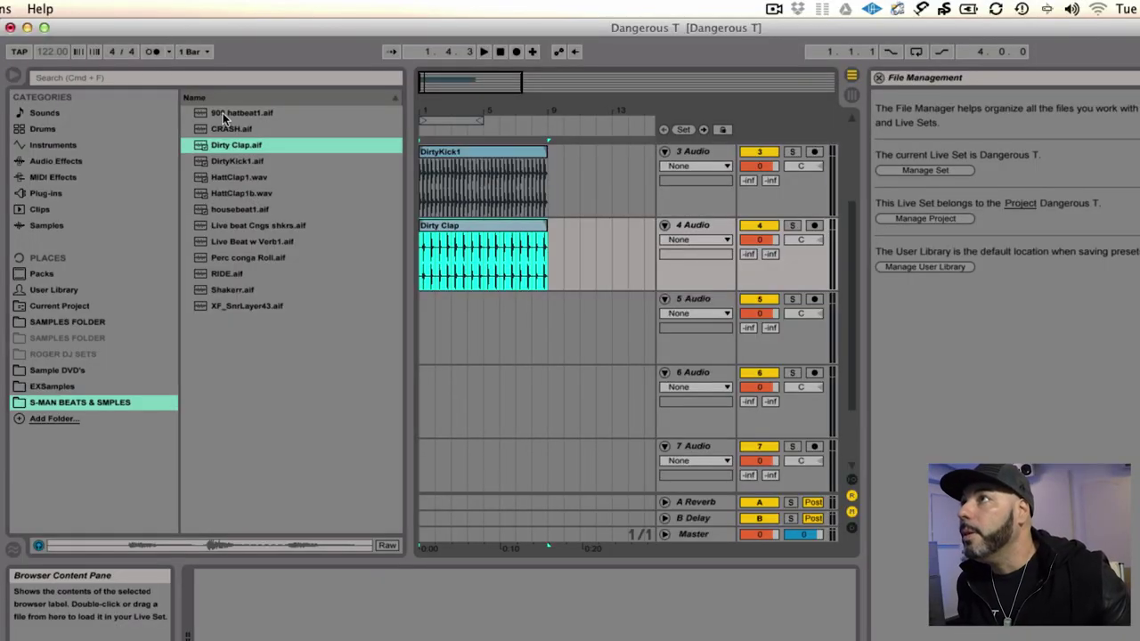
Preview HattClap1b.wav and HattClap1.wav, place HattClap1.wav at bar 1 of the 5 Audio track and play it with the beat
click(222, 113)
click(232, 193)
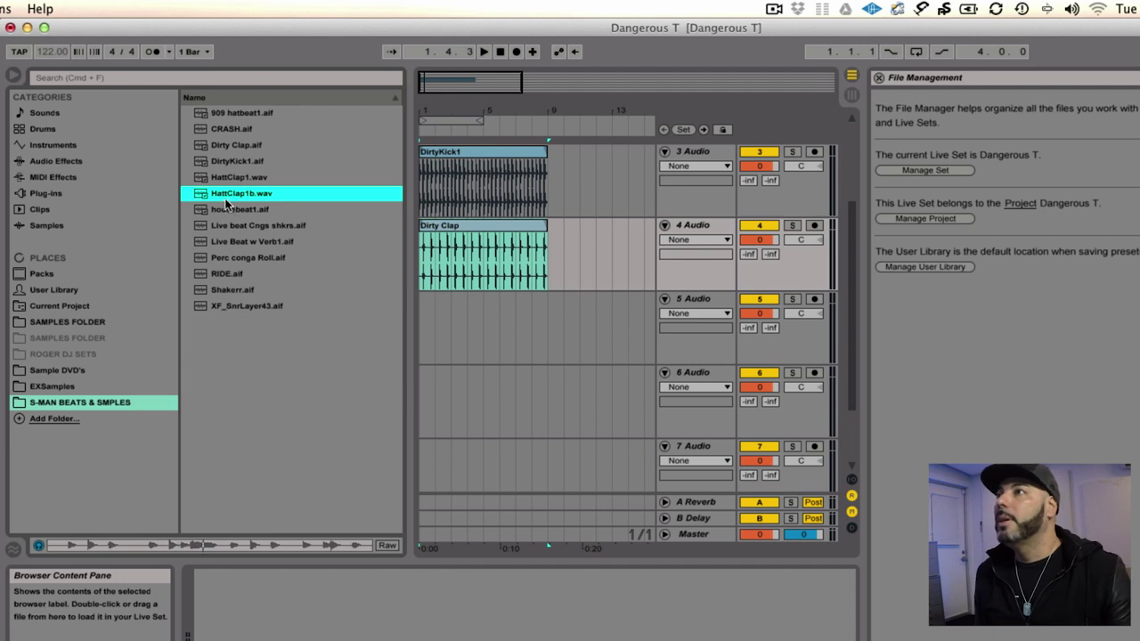
click(218, 178)
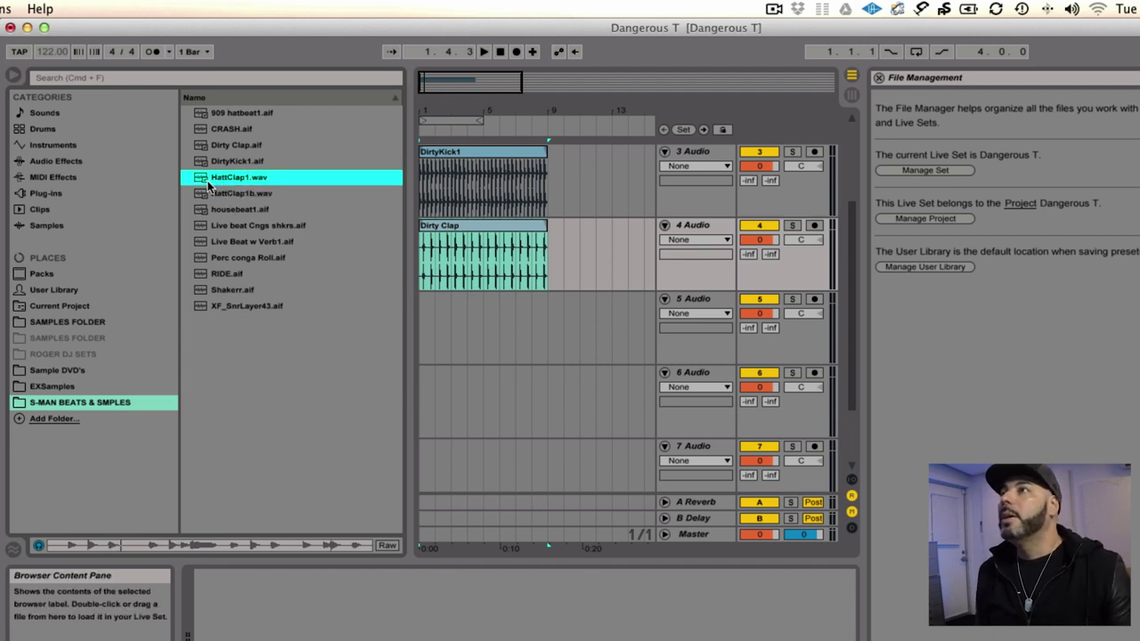
drag(203, 184, 428, 331)
drag(481, 114, 470, 160)
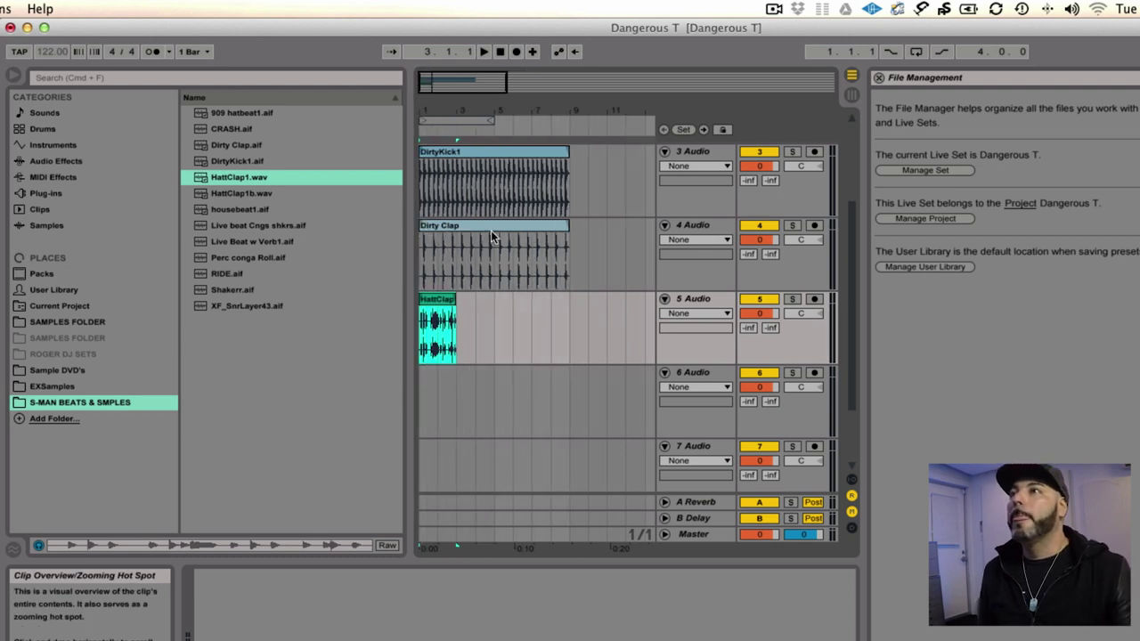
key(space)
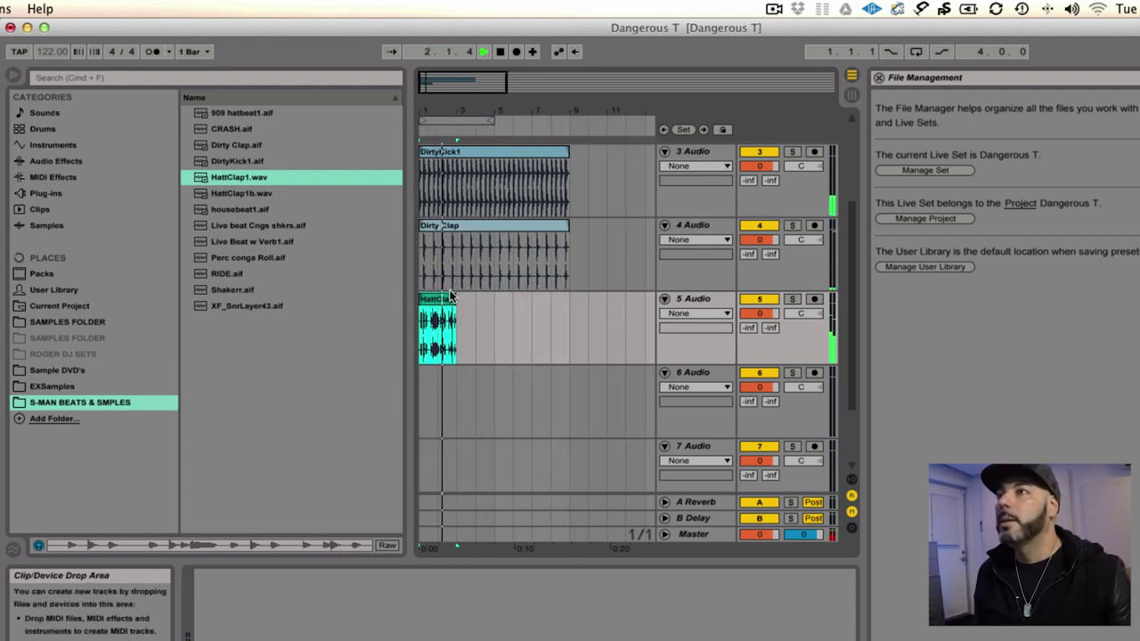
Shorten the HattClap1 clip to its first two beats and duplicate it twice along the 5 Audio track
drag(438, 89, 499, 143)
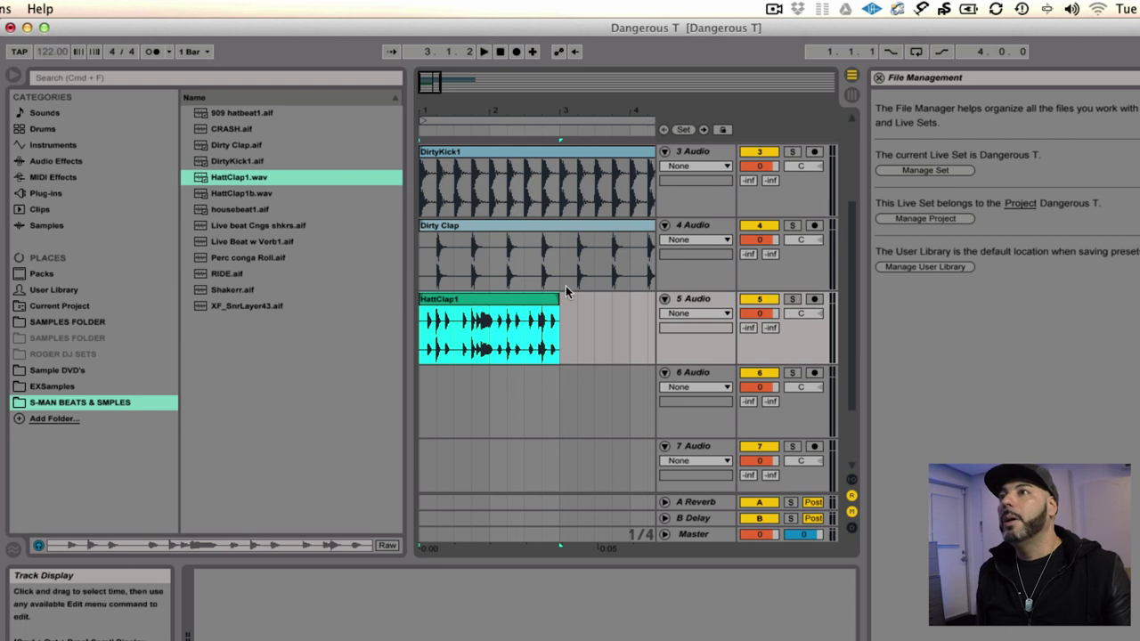
drag(538, 300, 455, 323)
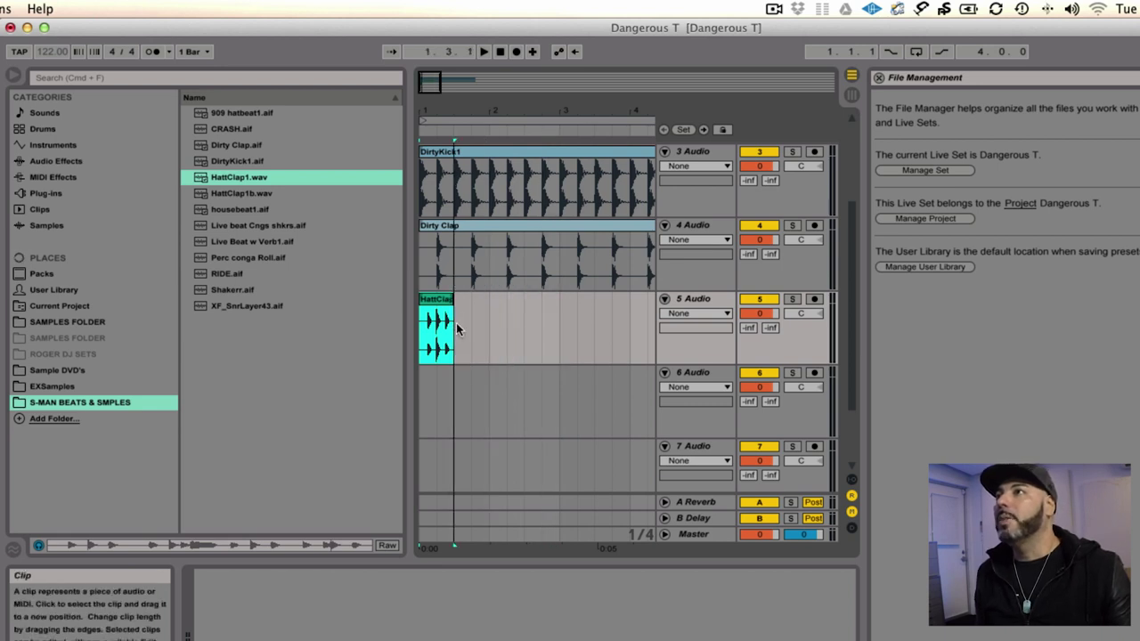
key(super+d)
key(super+d)
scroll(441, 307, down, 2)
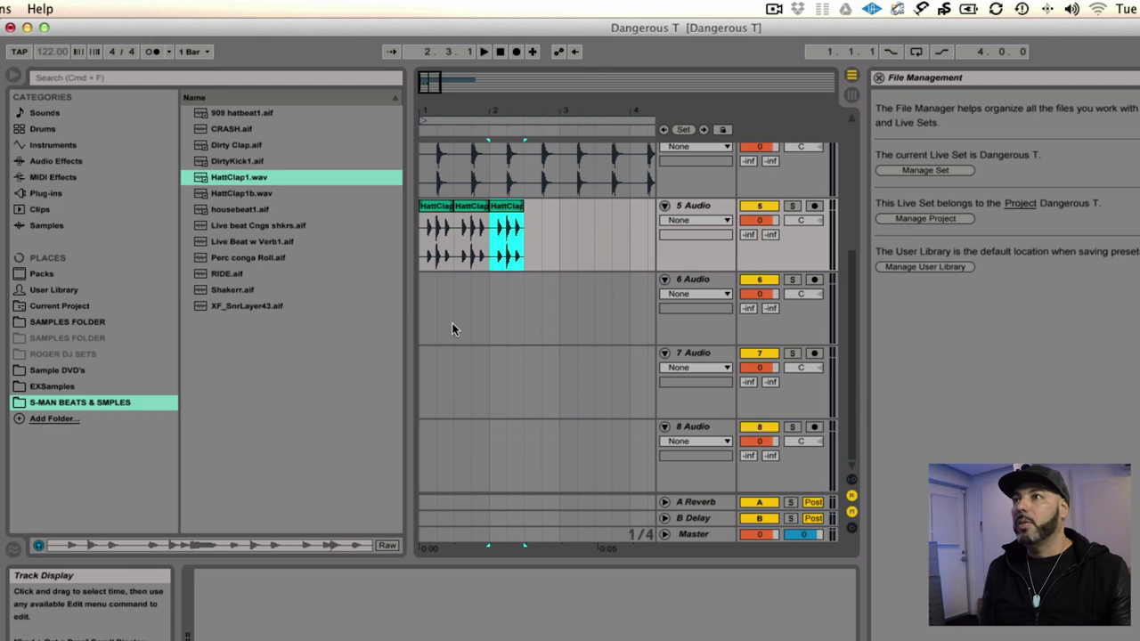
Play the pattern from bar 1 and extend the third HattClap1 clip to the start of bar 3
click(425, 260)
key(space)
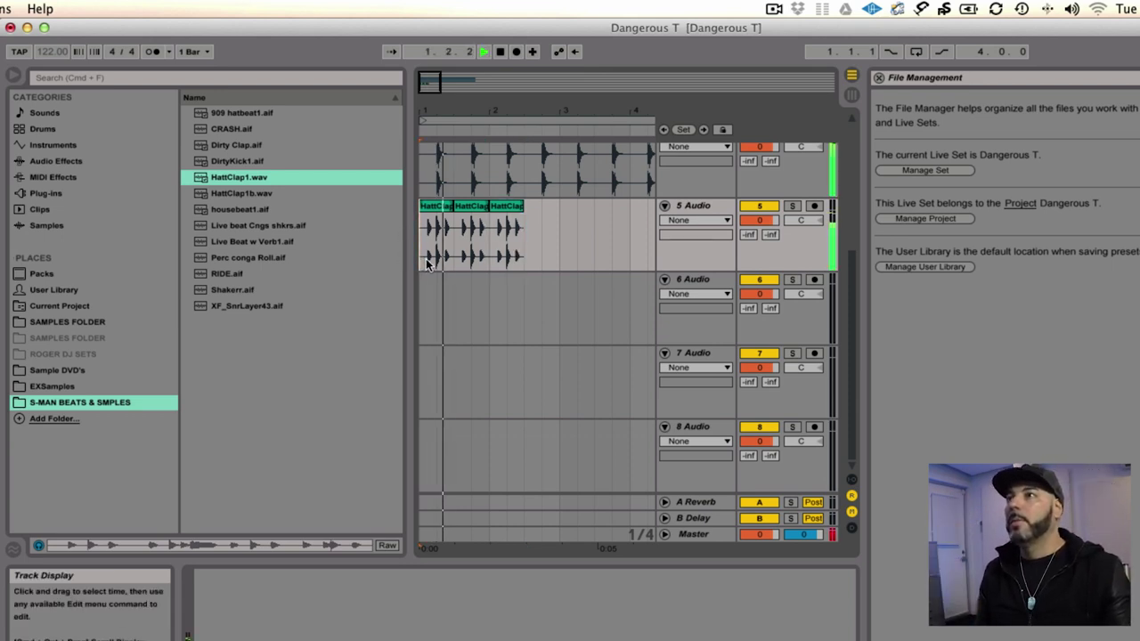
drag(524, 207, 561, 206)
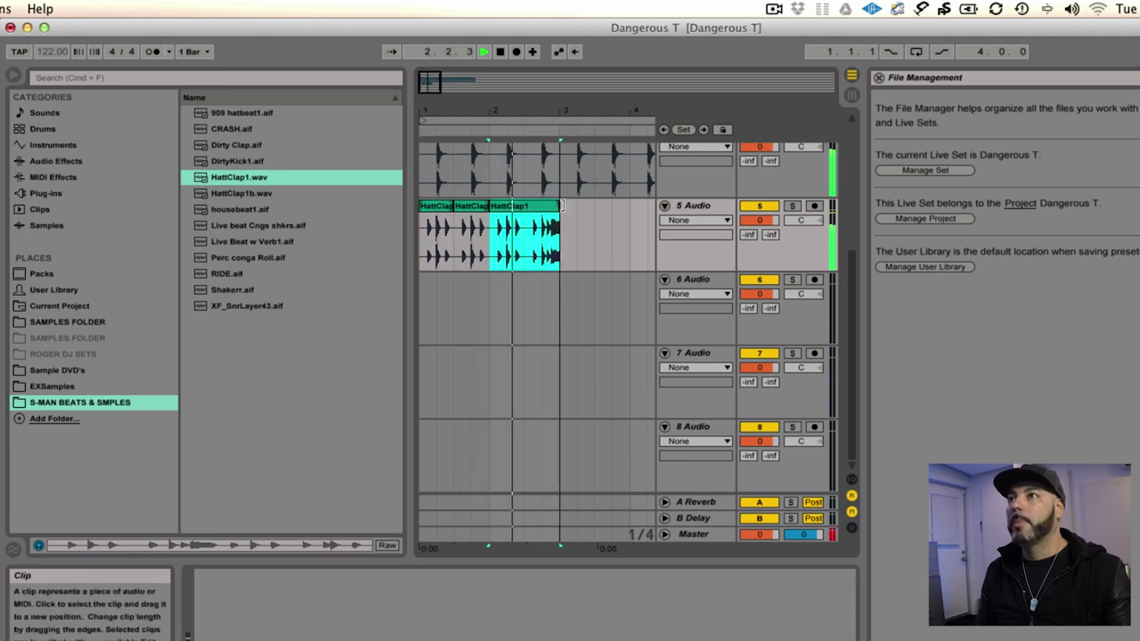
key(space)
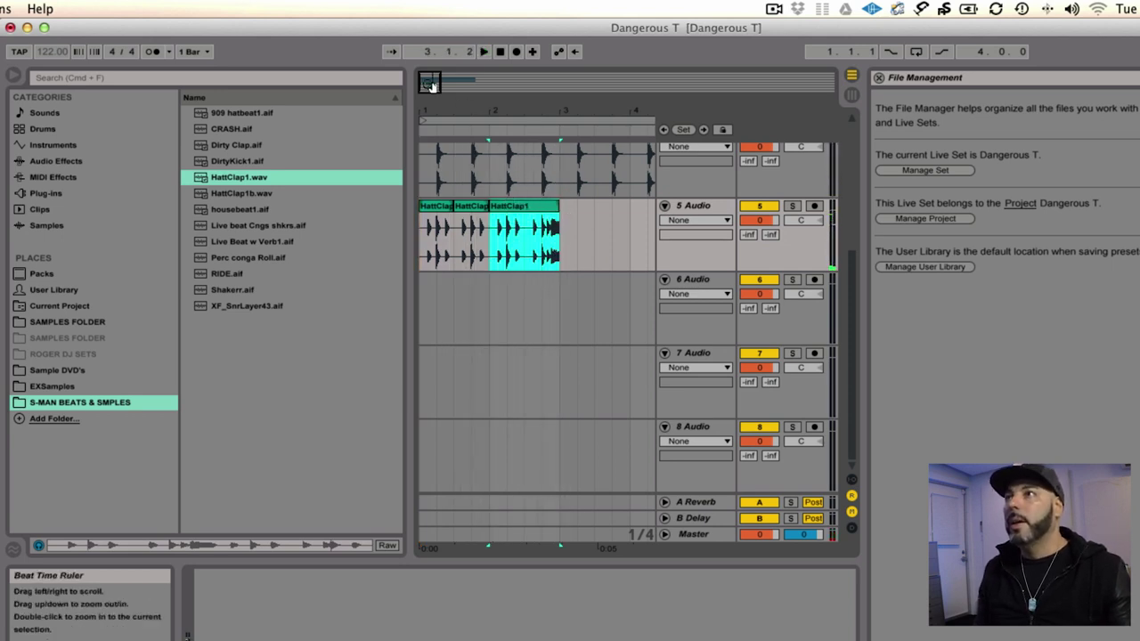
Select the two-bar HattClap1 pattern on the 5 Audio track and duplicate it three times to reach bar 9
drag(430, 84, 454, 82)
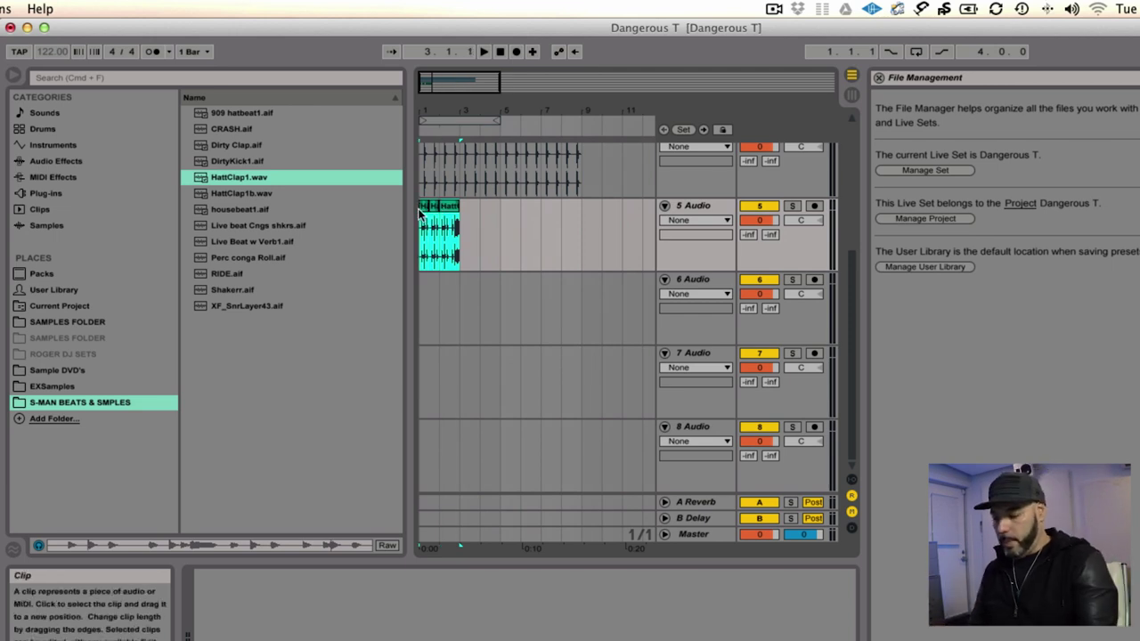
key(super+d)
key(super+d)
key(super+d)
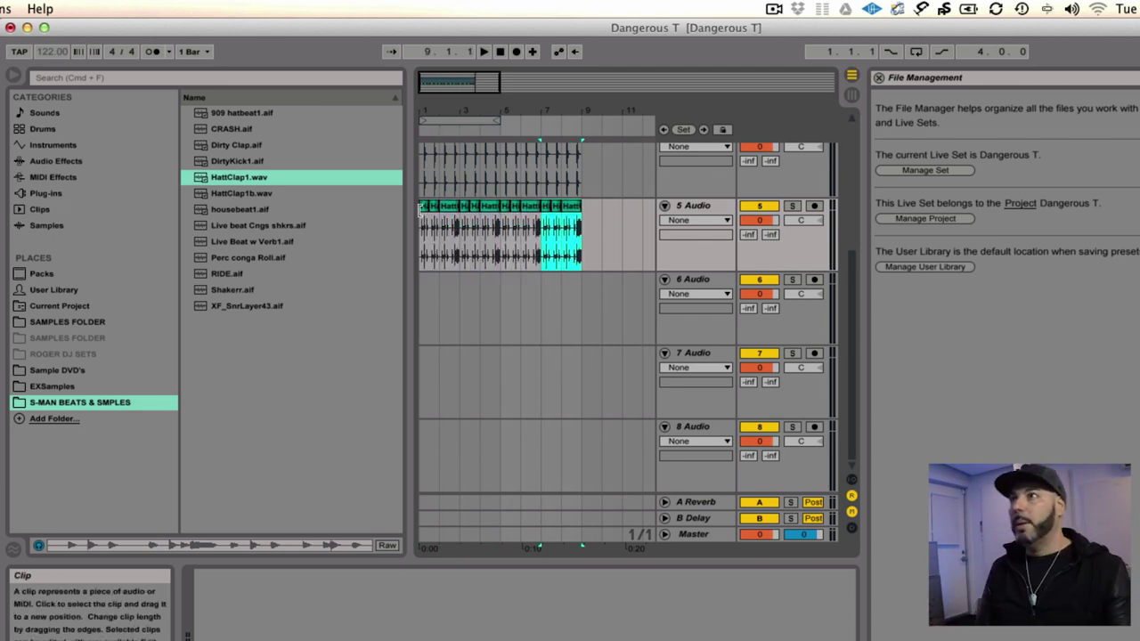
Play the arrangement from bar 1 and select the HattClap1 clip at 3.3 on the 5 Audio track
click(421, 265)
key(space)
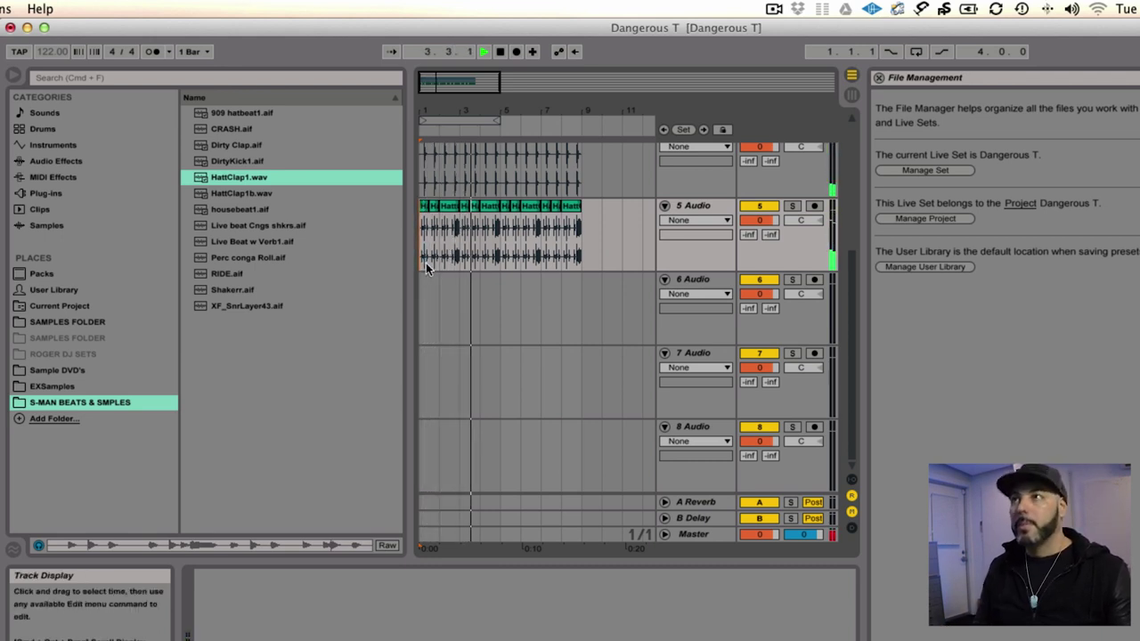
click(477, 207)
key(space)
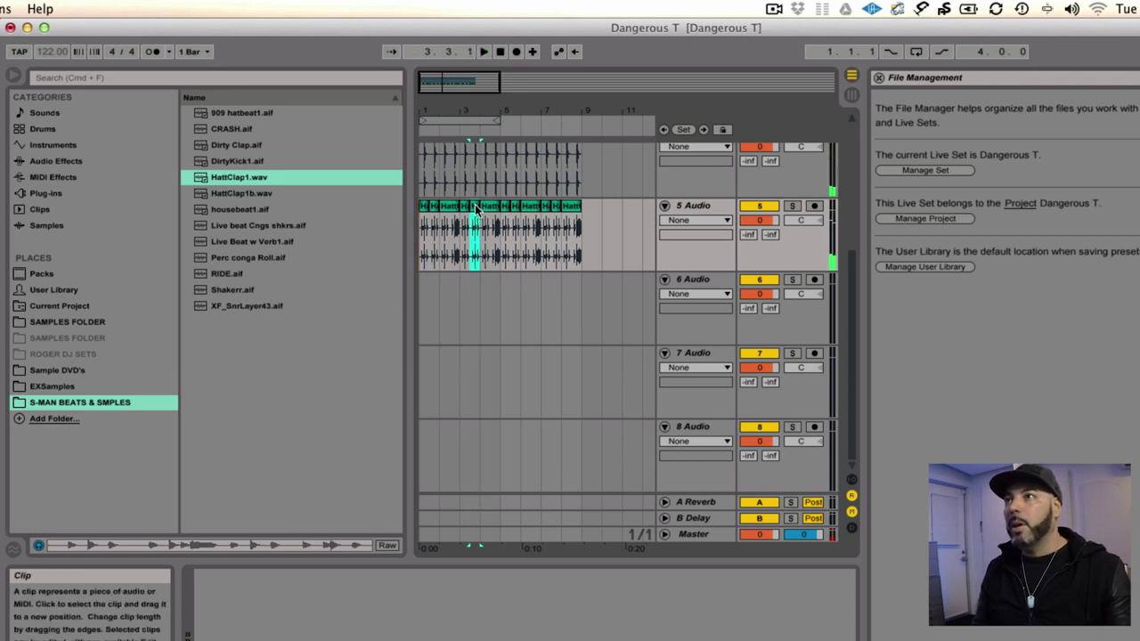
drag(475, 204, 496, 205)
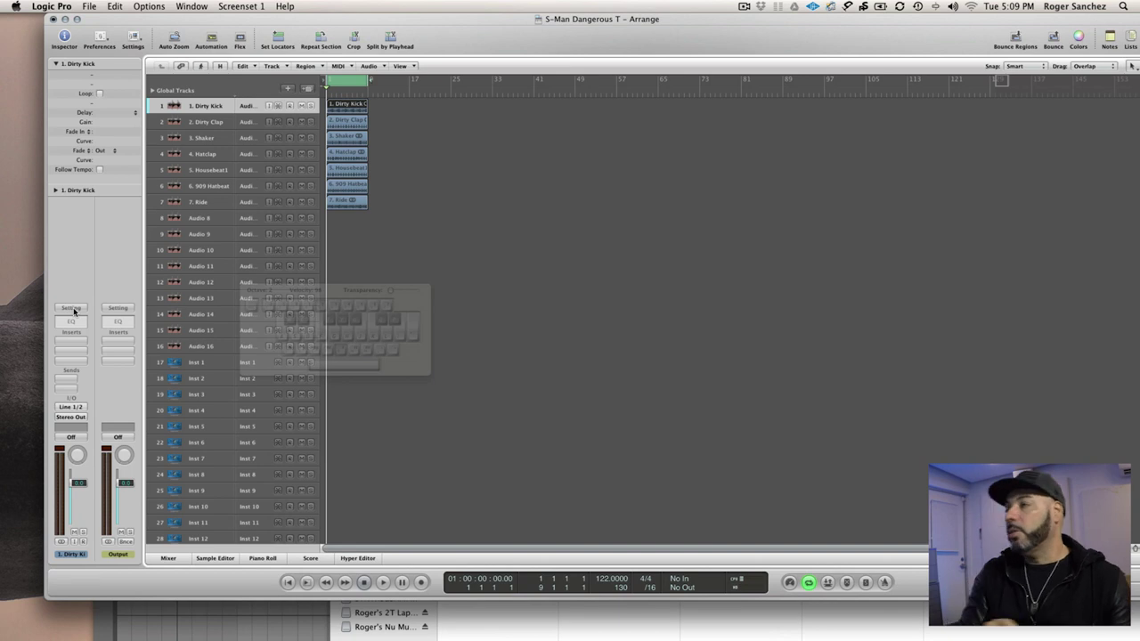
In Logic Pro, load the Sman Kick Channel Pre channel strip setting from S-Man Logic Presets on the Dirty Kick track
click(71, 308)
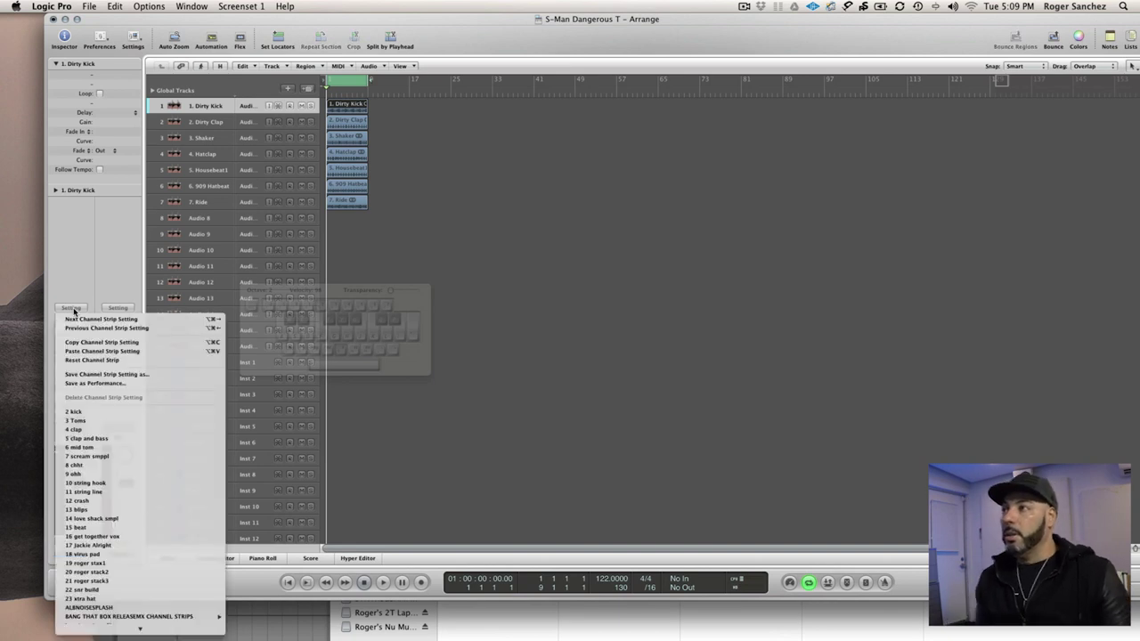
mouse_move(115, 631)
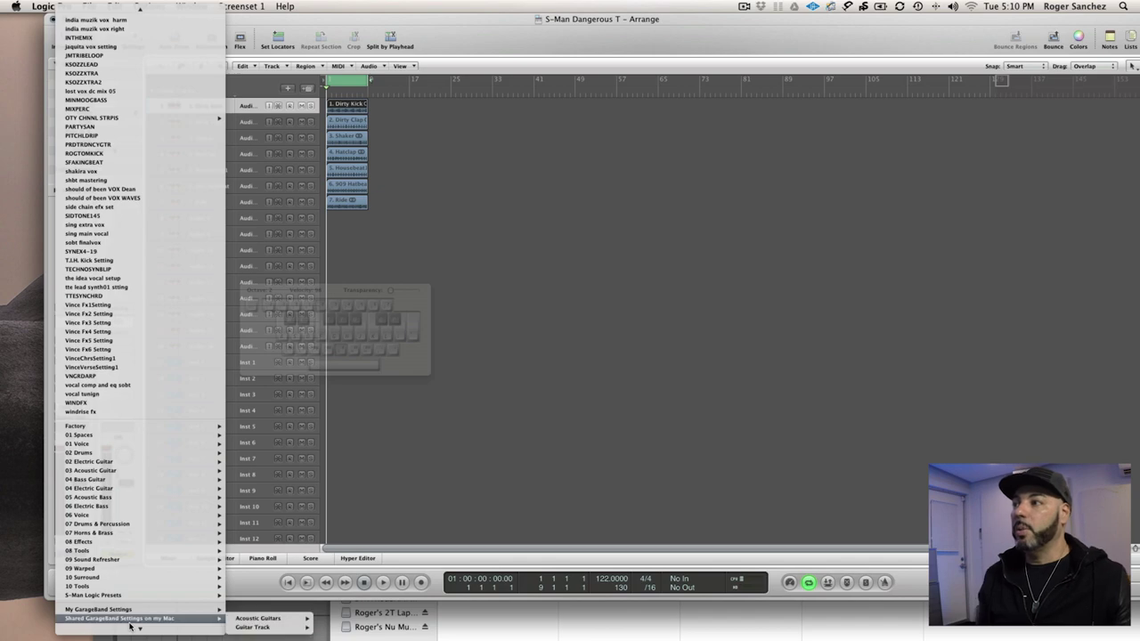
mouse_move(127, 597)
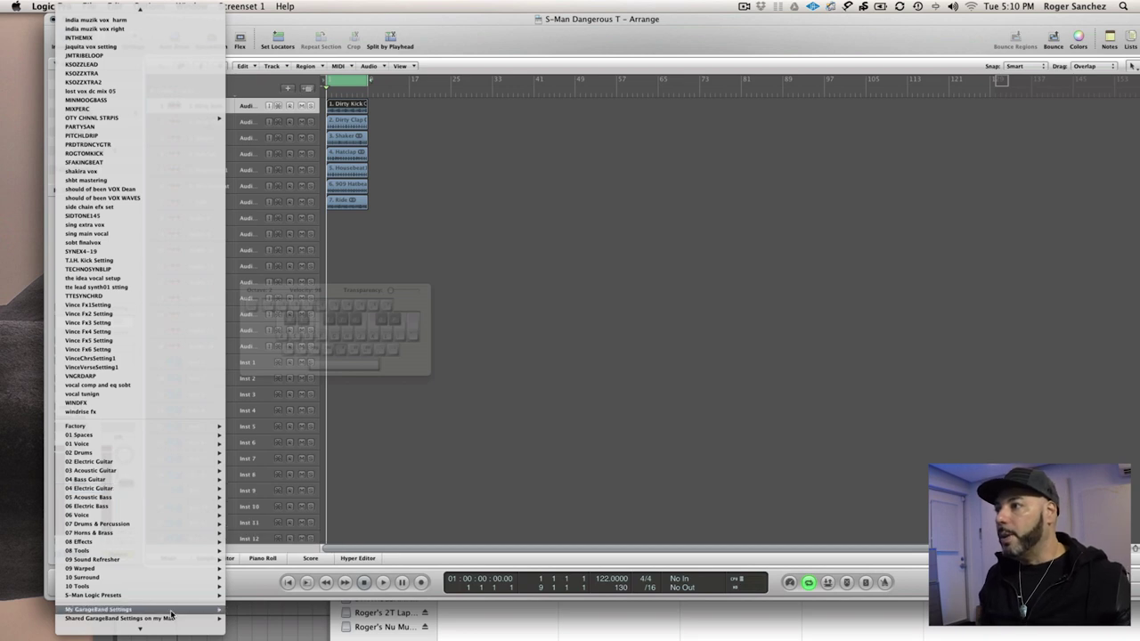
mouse_move(172, 597)
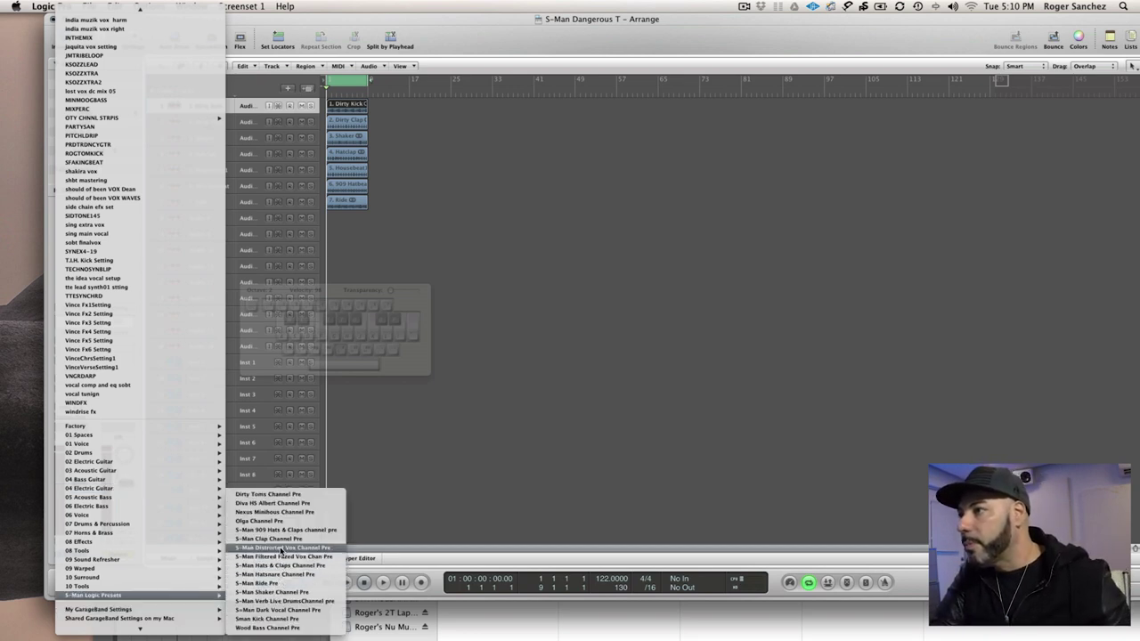
click(294, 618)
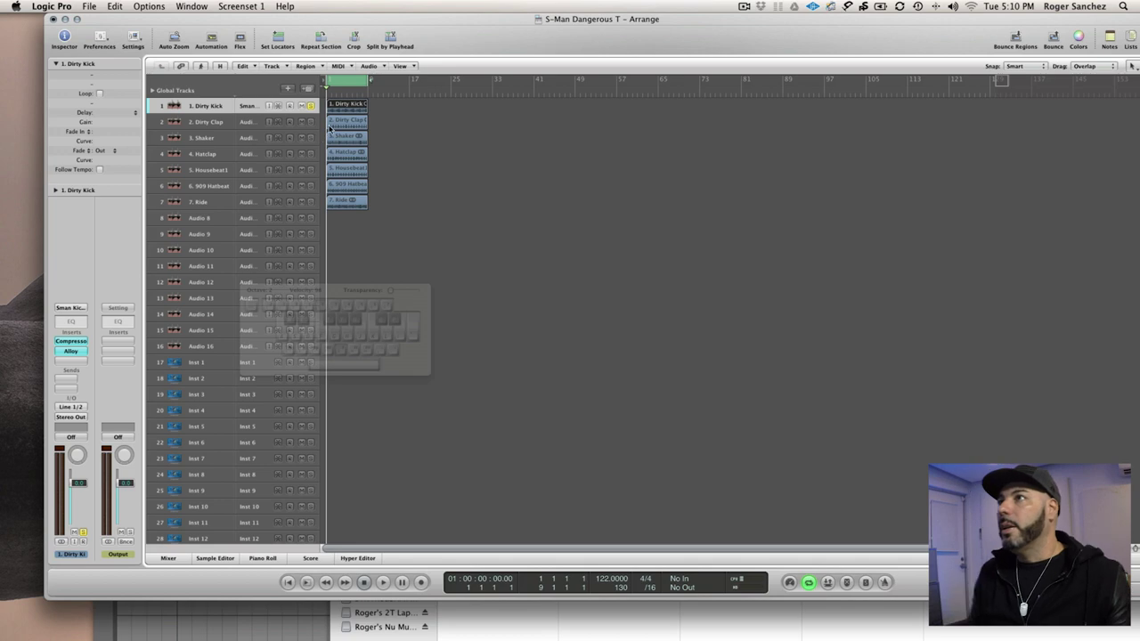
Examine the Dirty Kick track's Compressor settings, stop playback and close the plug-in
click(78, 342)
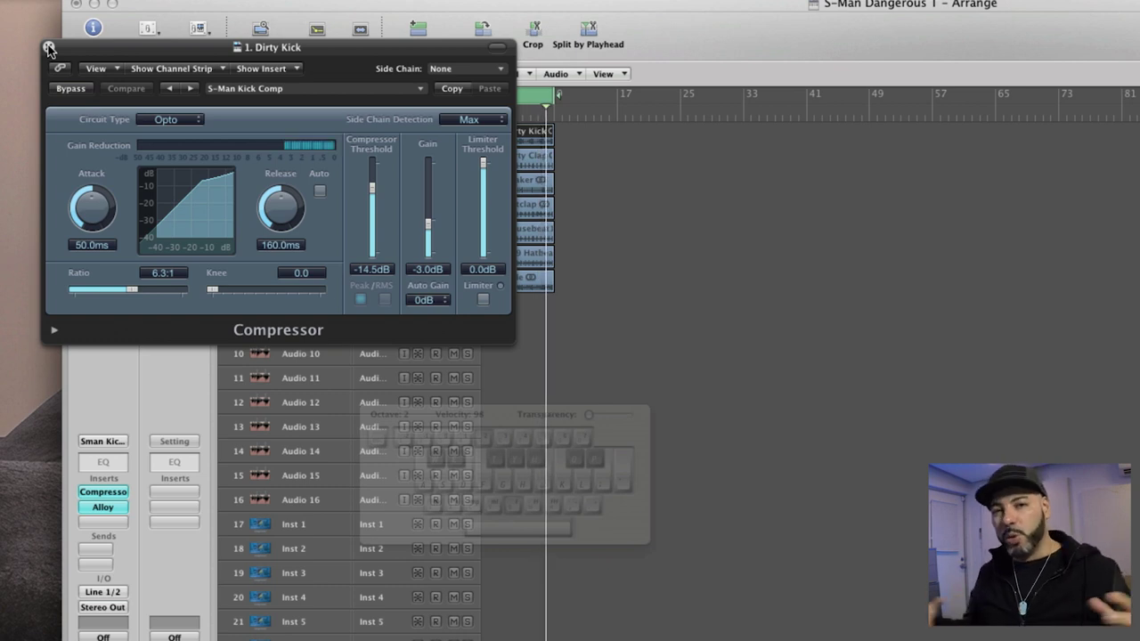
key(space)
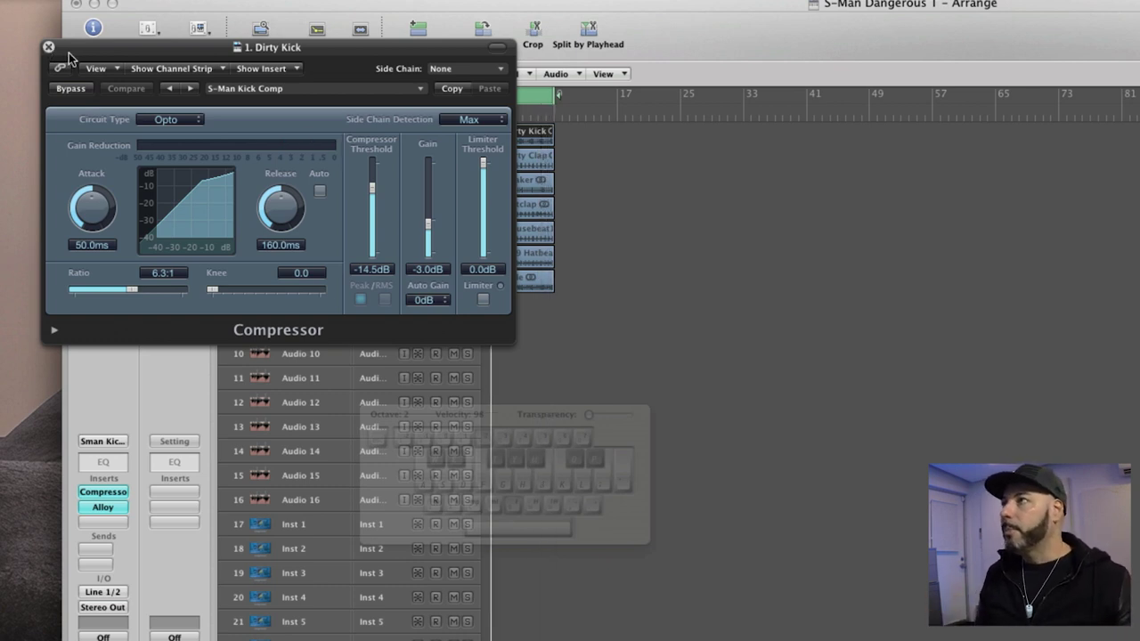
key(super+w)
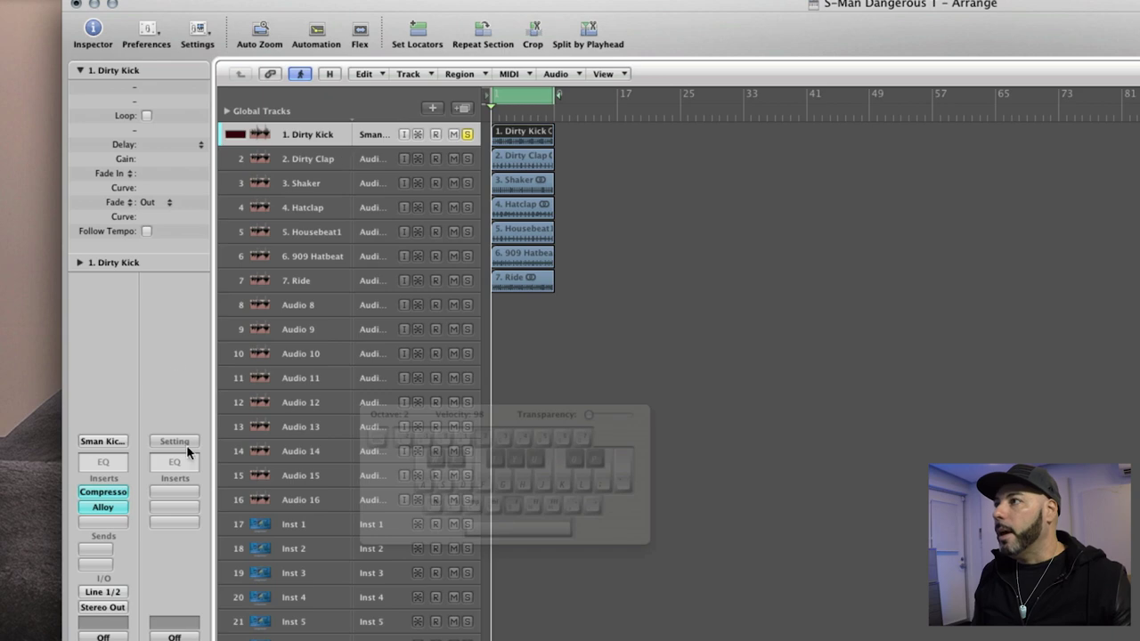
Slightly boost the two lowest equalizer bands in the Dirty Kick track's Alloy insert, play the kick and close the plug-in
click(104, 508)
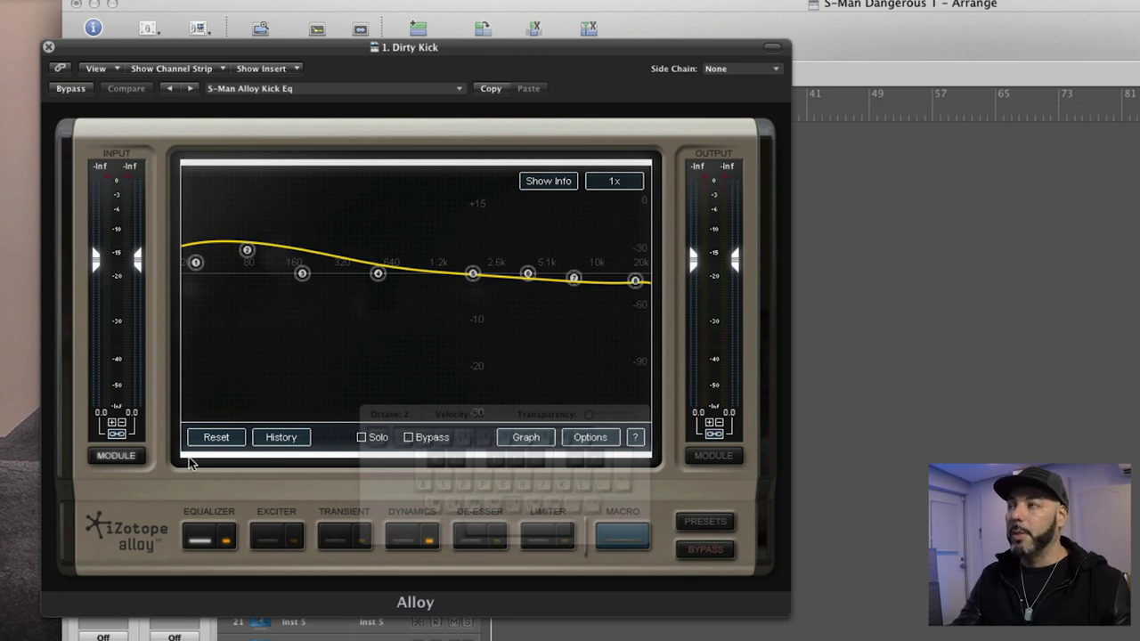
drag(196, 265, 200, 252)
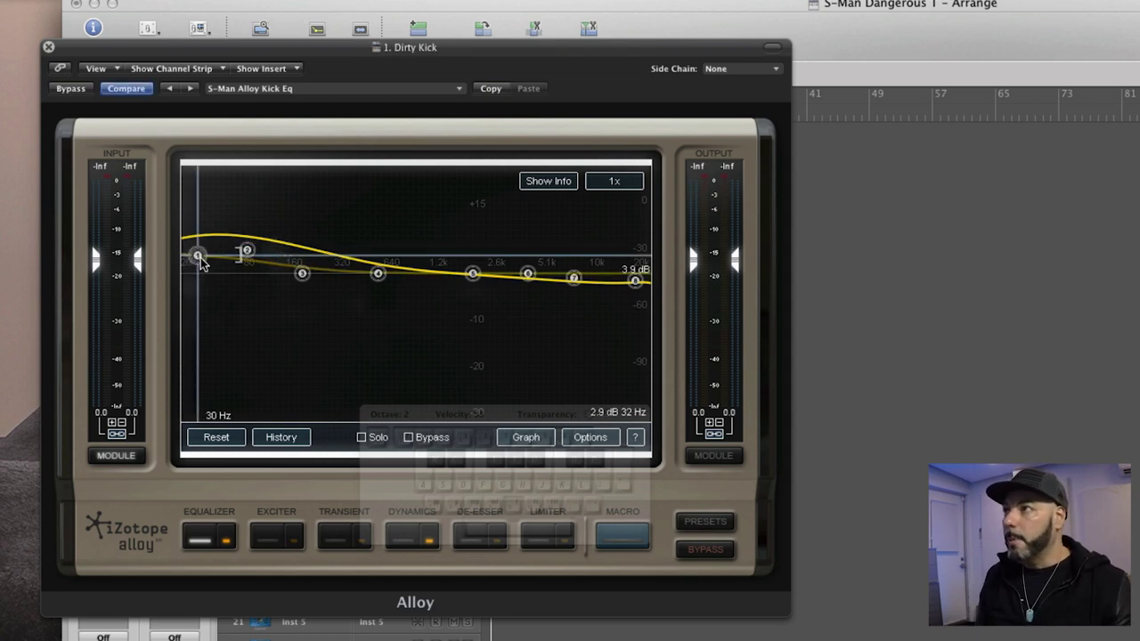
click(248, 251)
key(space)
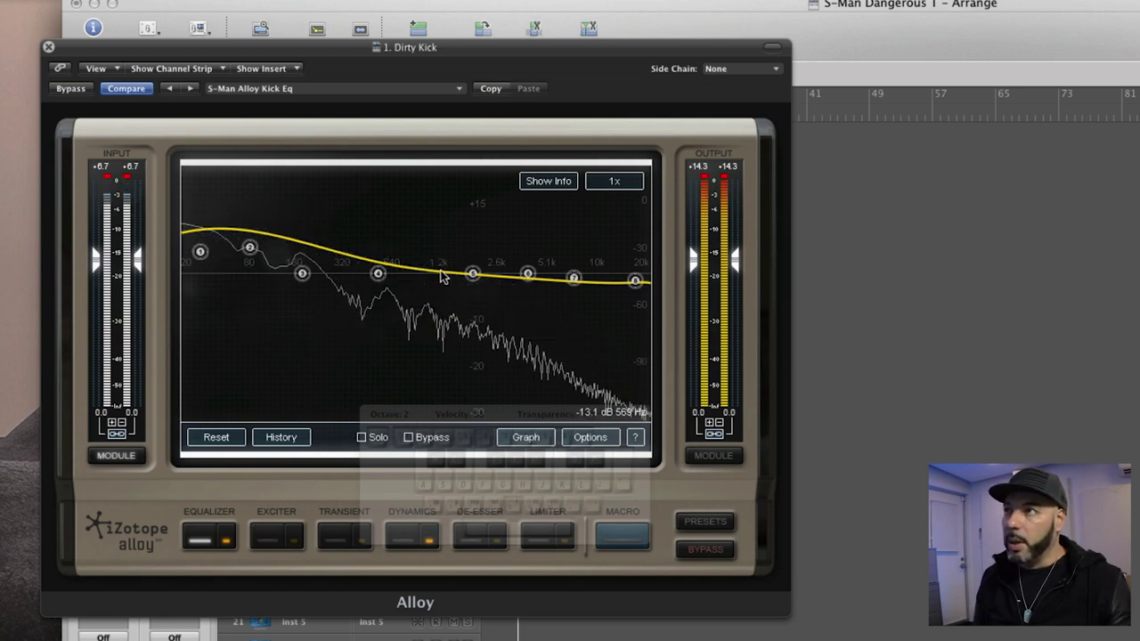
click(48, 47)
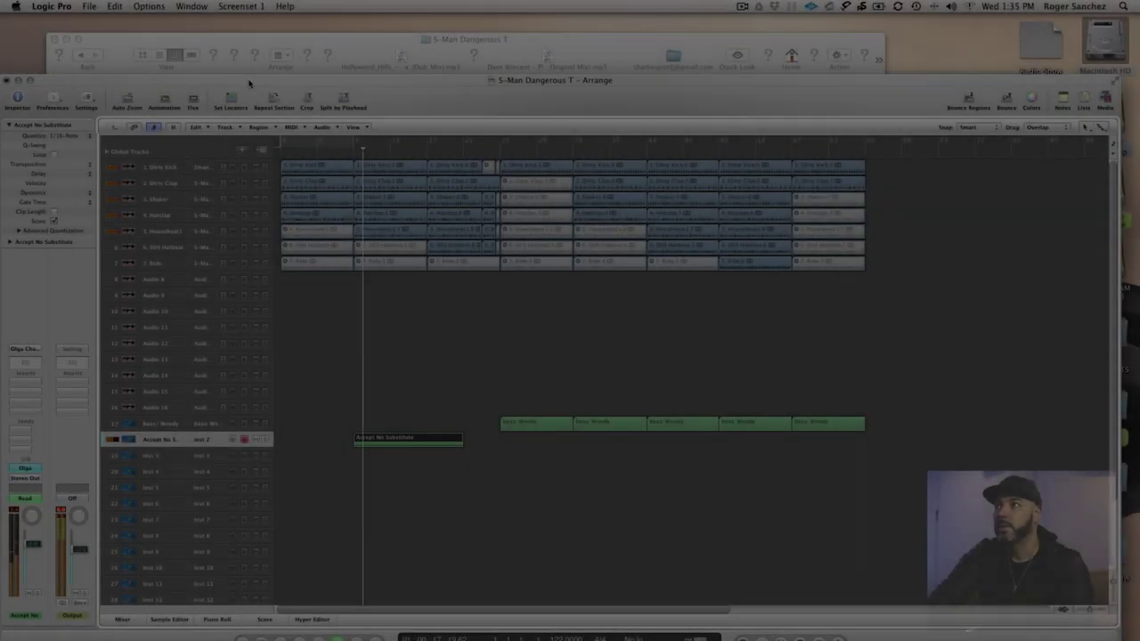
Reposition the Arrange window and play the arrangement from just before bar 25
drag(249, 83, 265, 58)
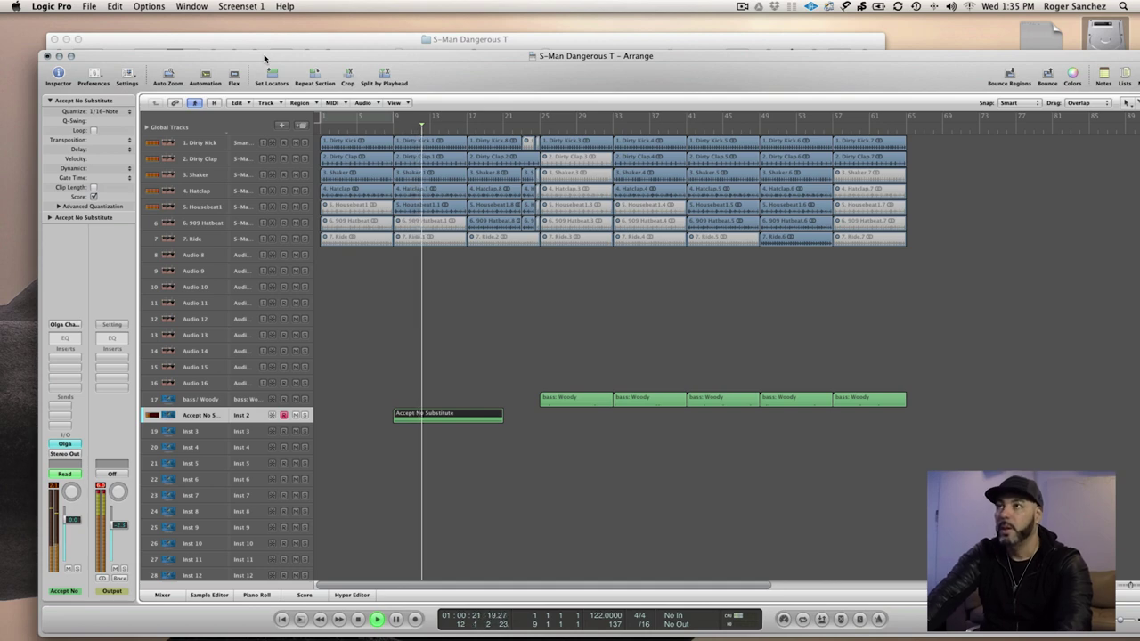
drag(406, 57, 362, 31)
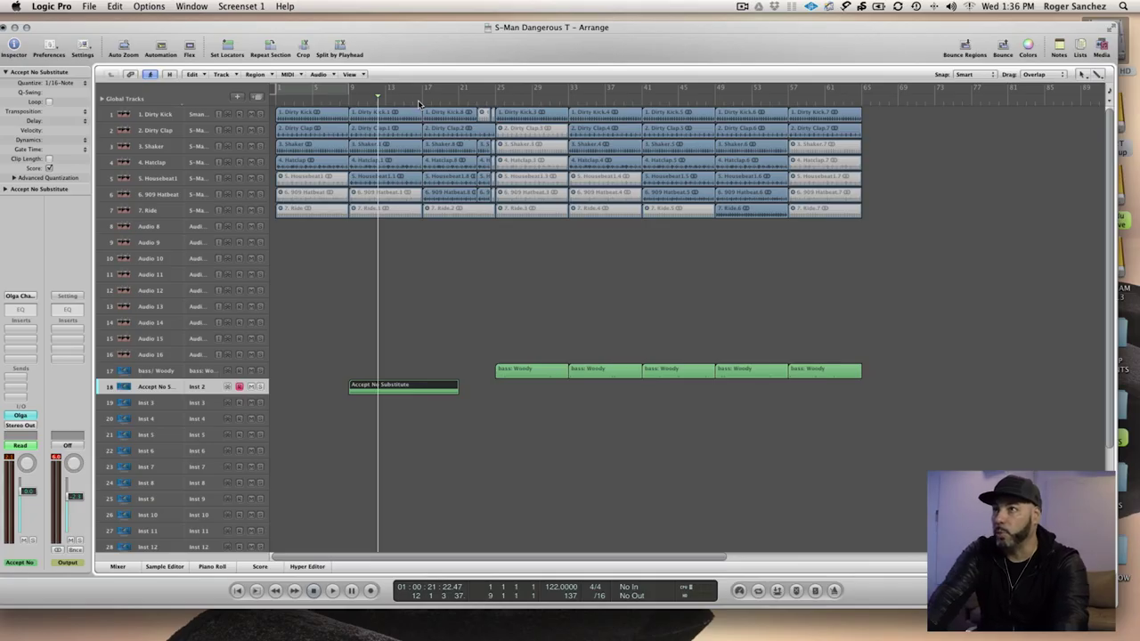
click(419, 104)
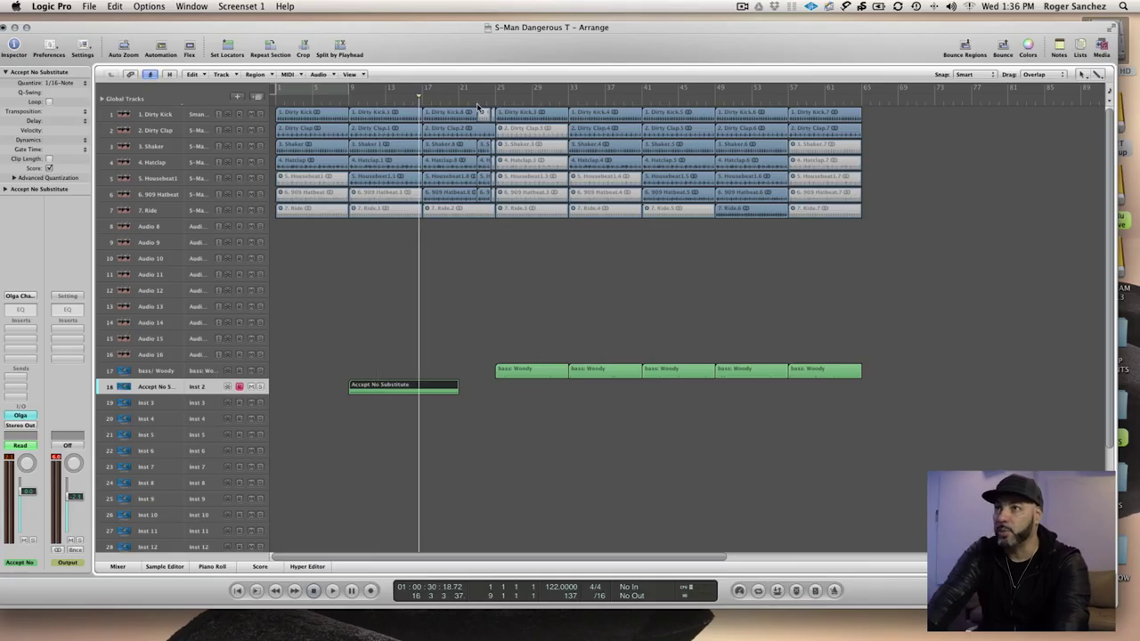
click(492, 103)
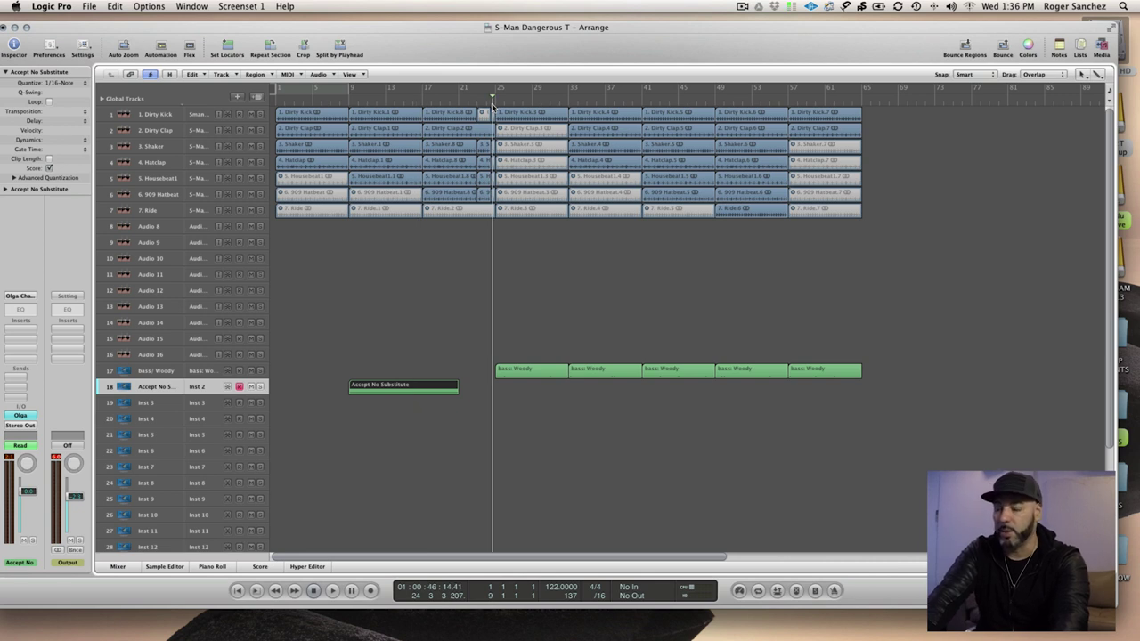
key(space)
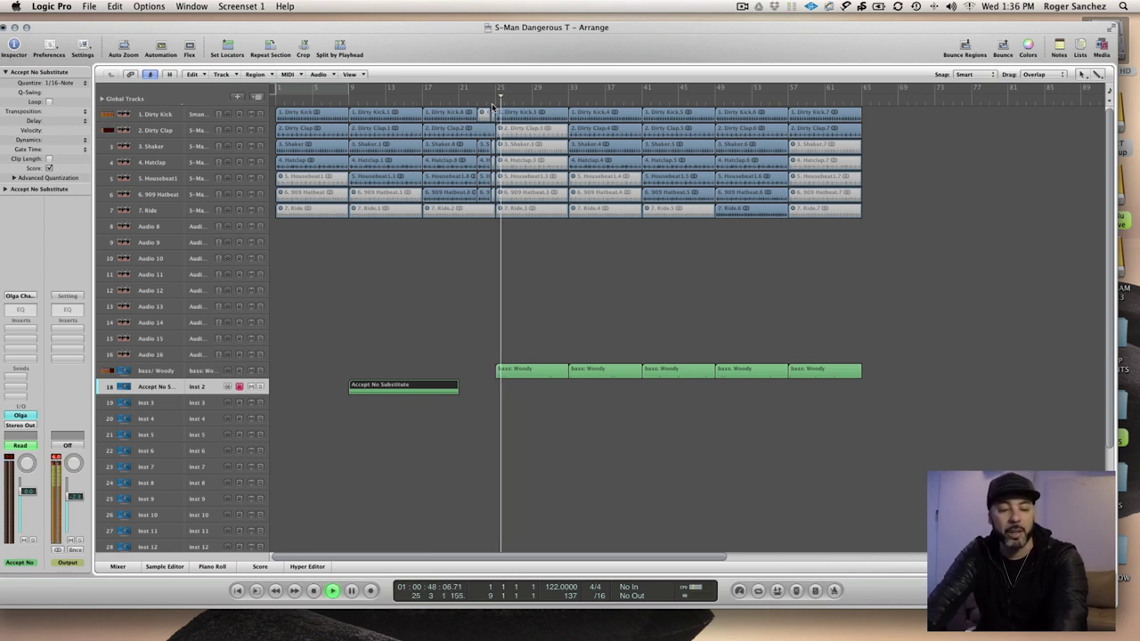
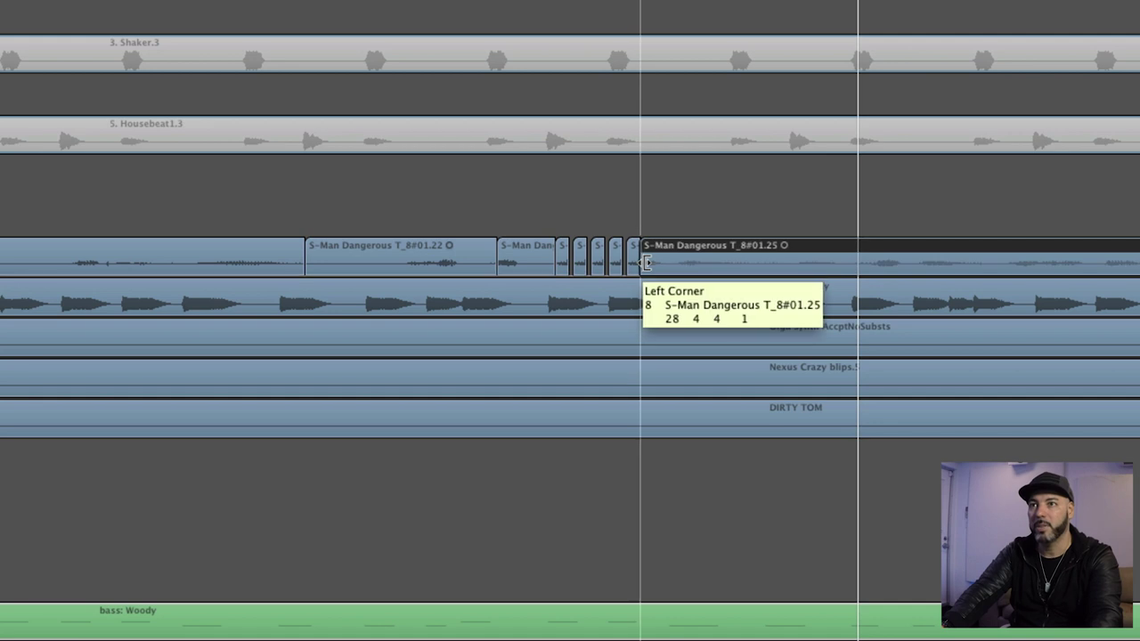
Play the vocal edit, select the five short vocal slices before S-Man Dangerous T_8#01.25, fine-tune their lengths and listen again
key(space)
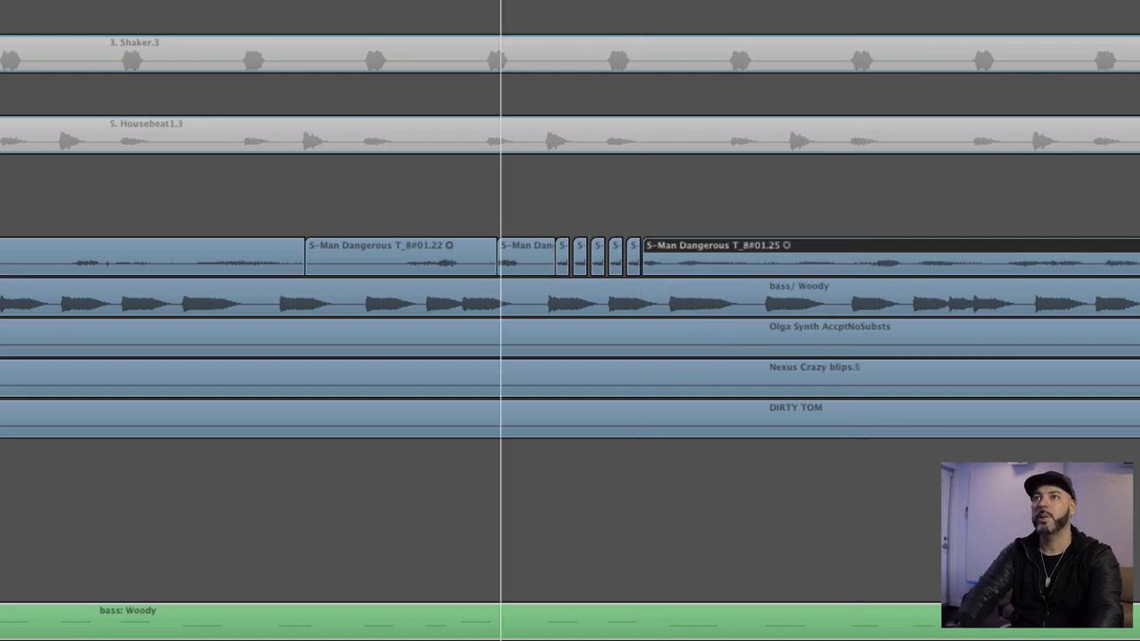
click(577, 227)
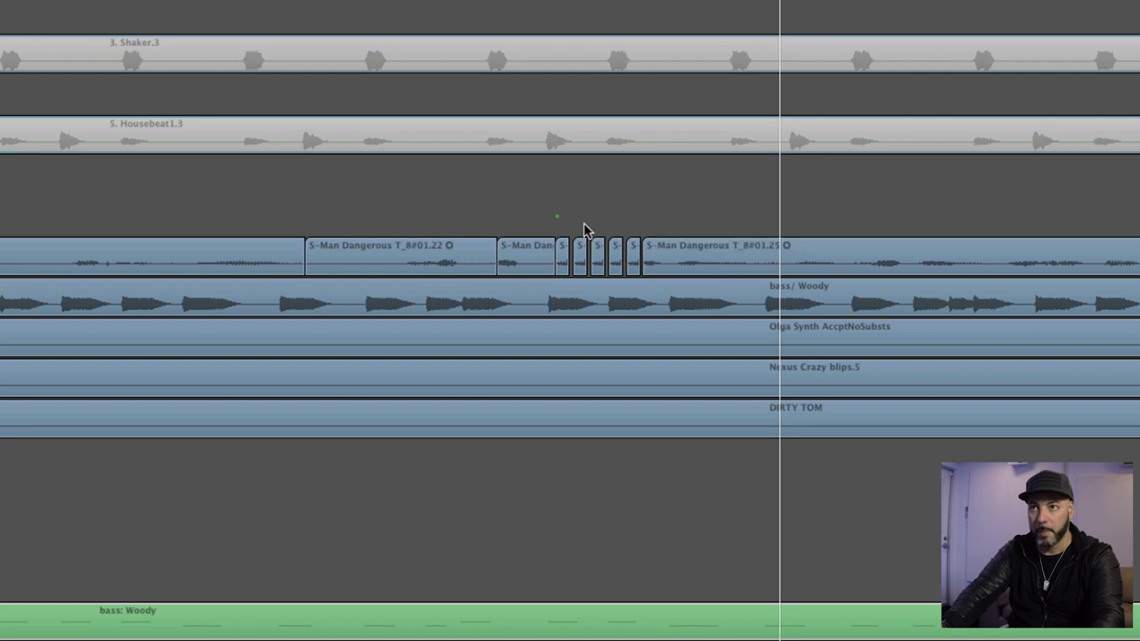
drag(621, 257, 563, 265)
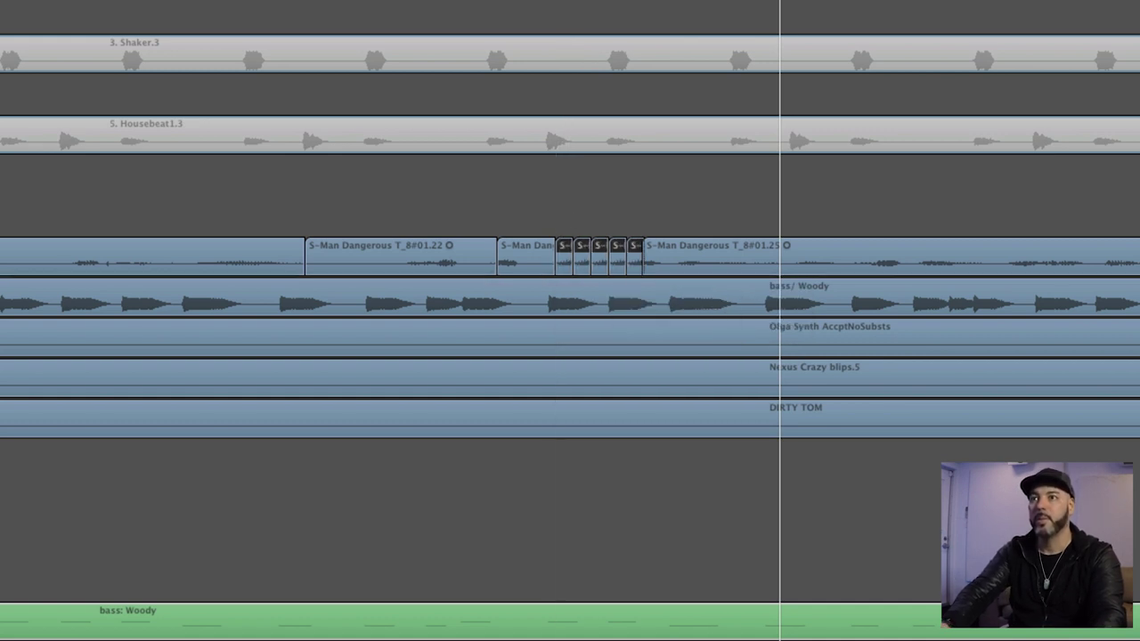
key(space)
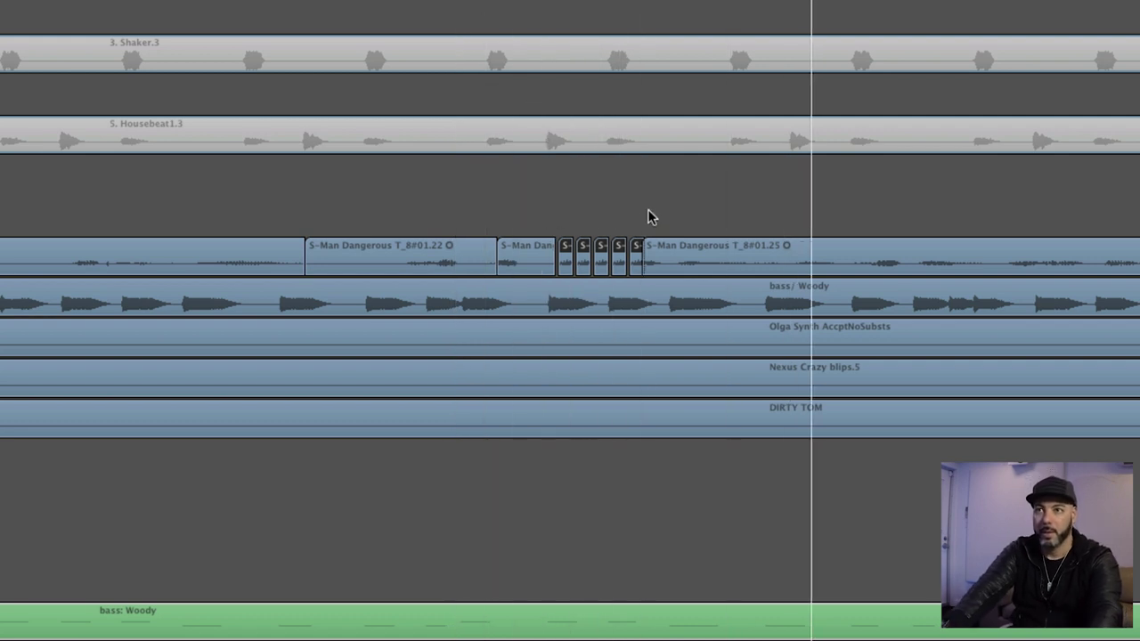
key(space)
Fine-tune the start of the S-Man Dangerous T_8#01.25 vocal region directly after the slices and audition the passage
scroll(650, 249, right, 3)
drag(545, 264, 541, 264)
key(space)
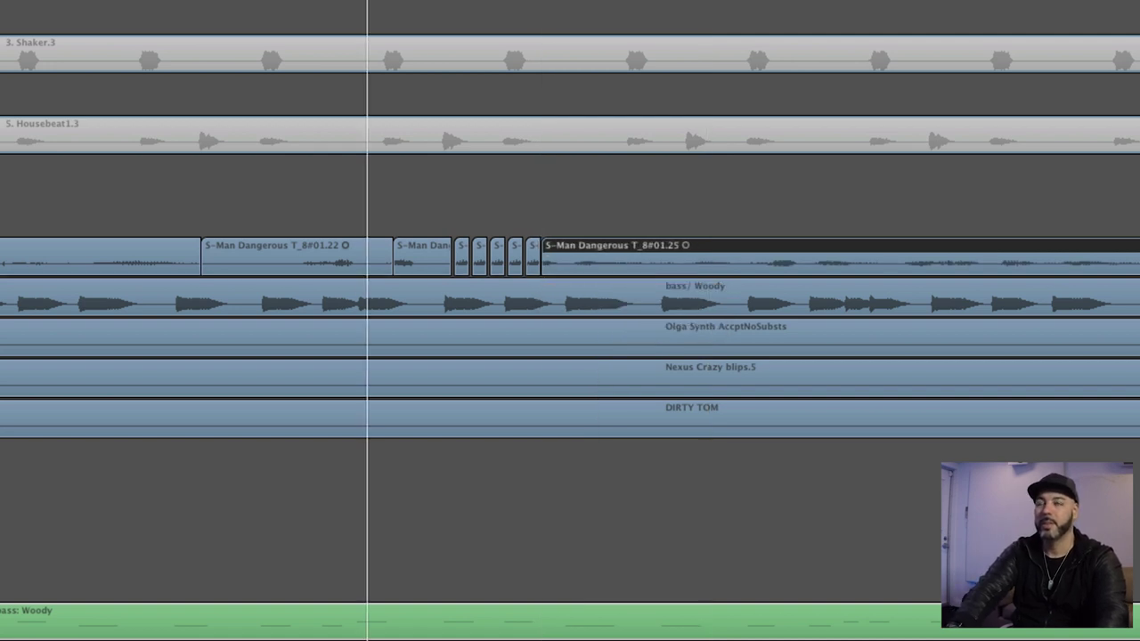
key(space)
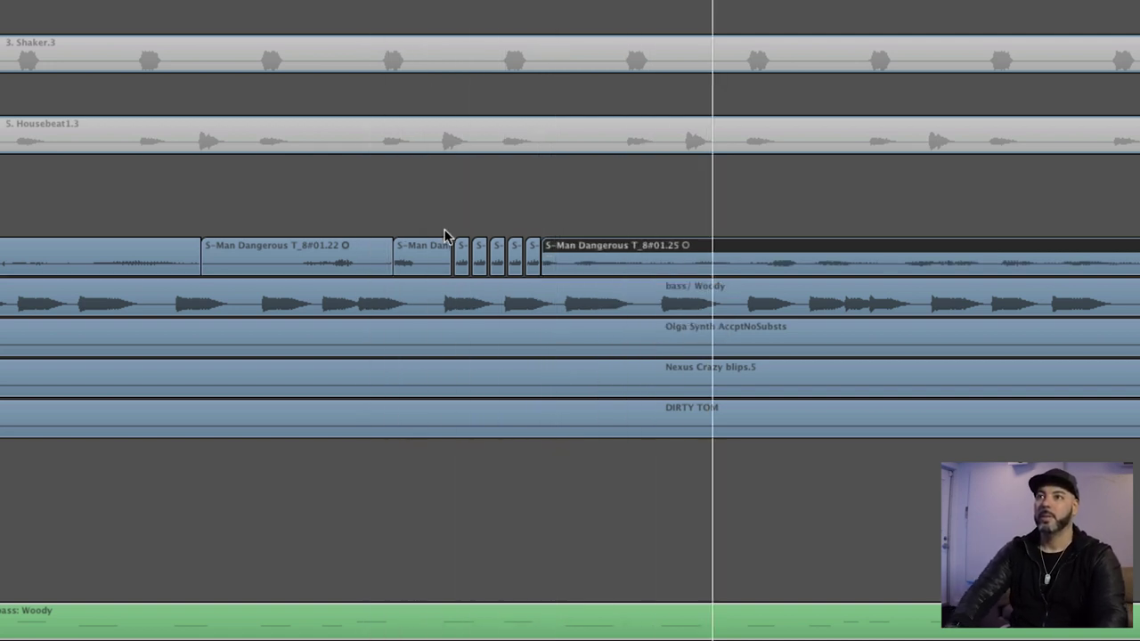
Shorten the end of the vocal region before the five slices and trim the ends of all five slices to leave small gaps
drag(458, 209, 533, 256)
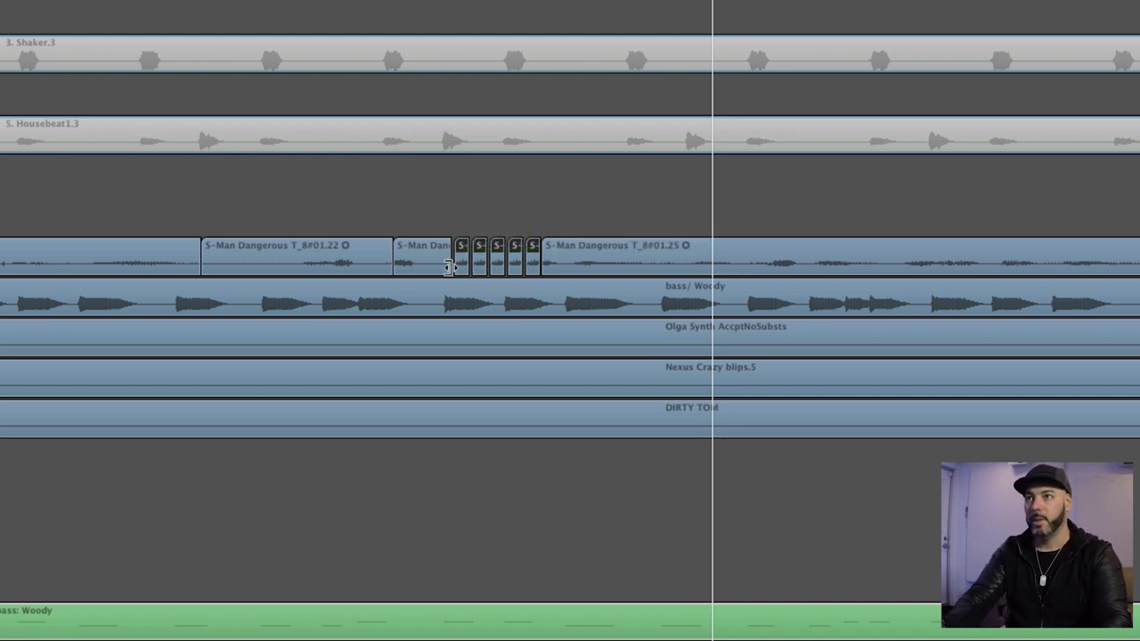
drag(449, 265, 443, 269)
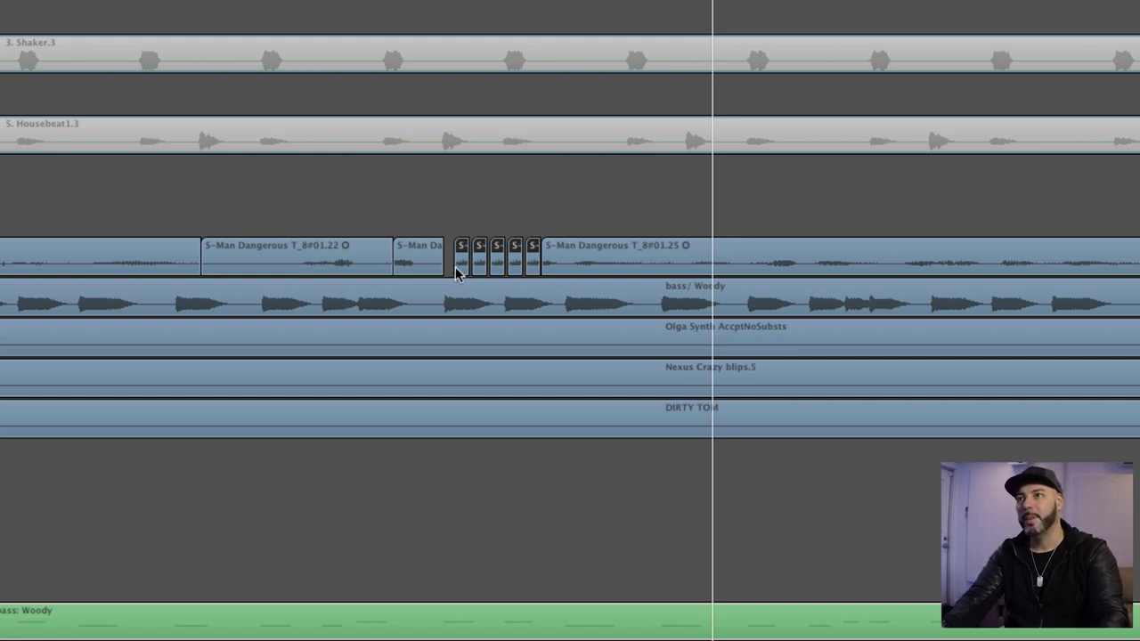
drag(456, 197, 527, 260)
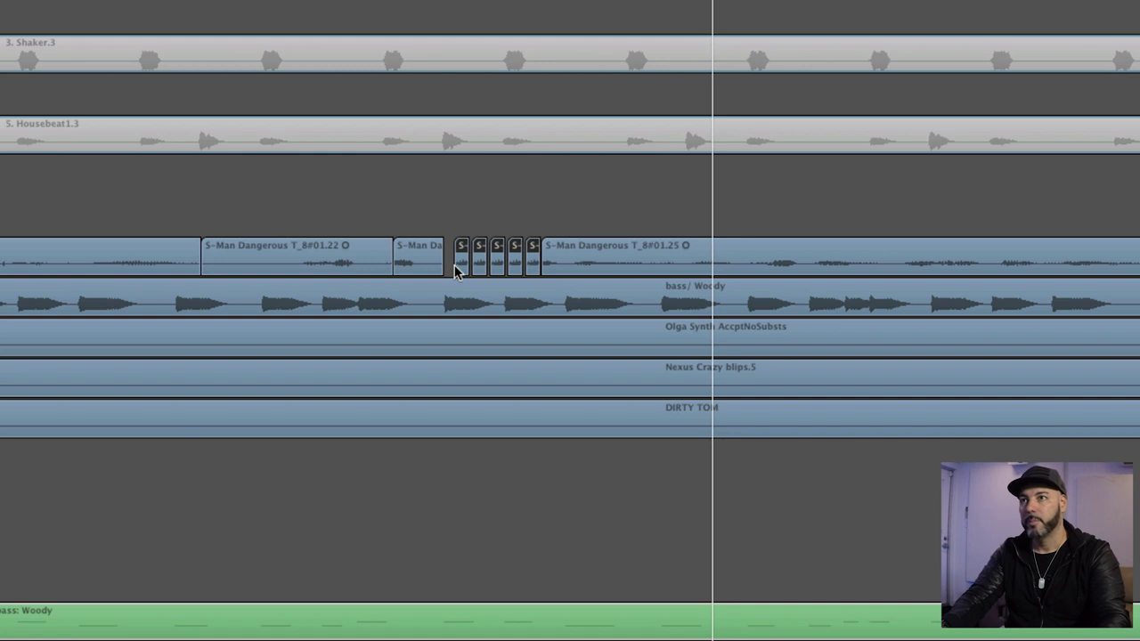
drag(454, 213, 537, 273)
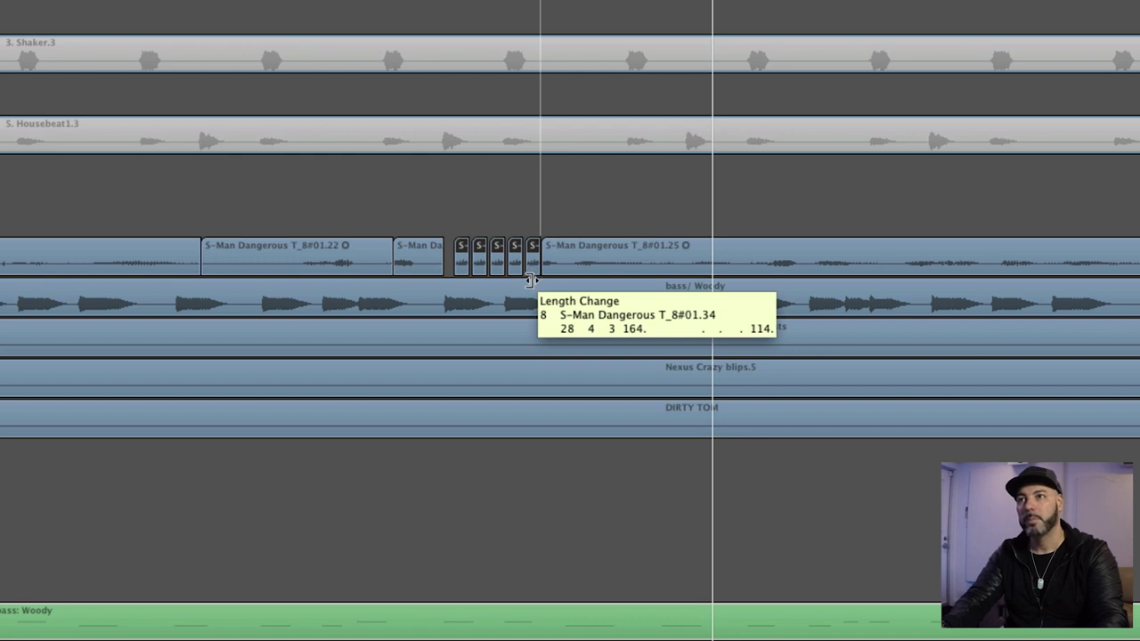
drag(530, 281, 528, 278)
Extend the starts of the five vocal slices slightly earlier together and play the result
right_click(458, 265)
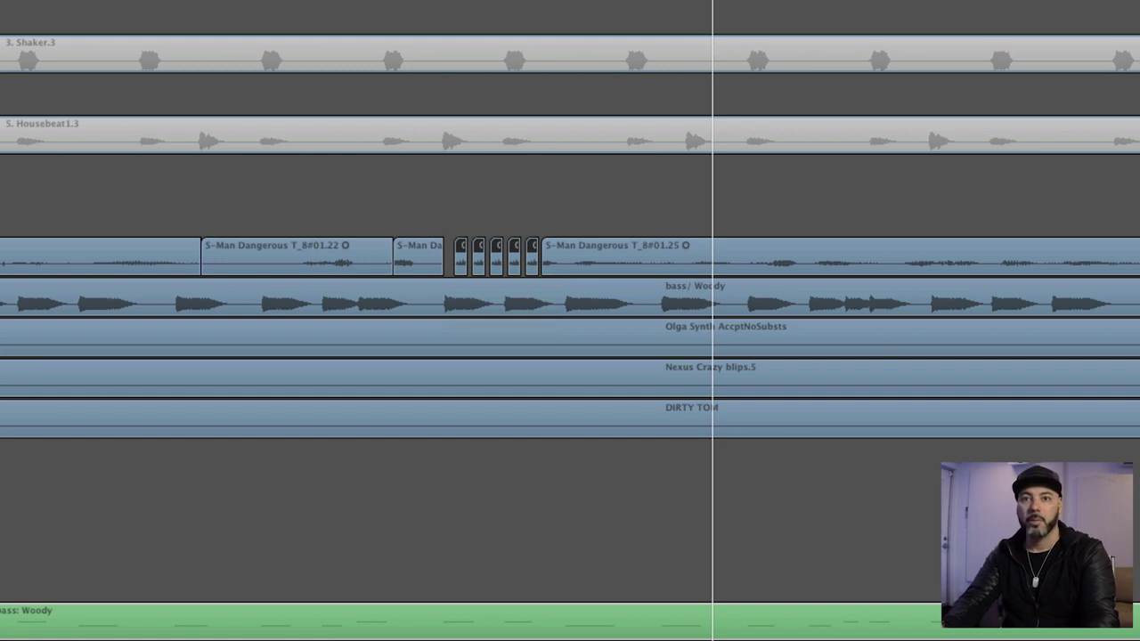
key(super+Right)
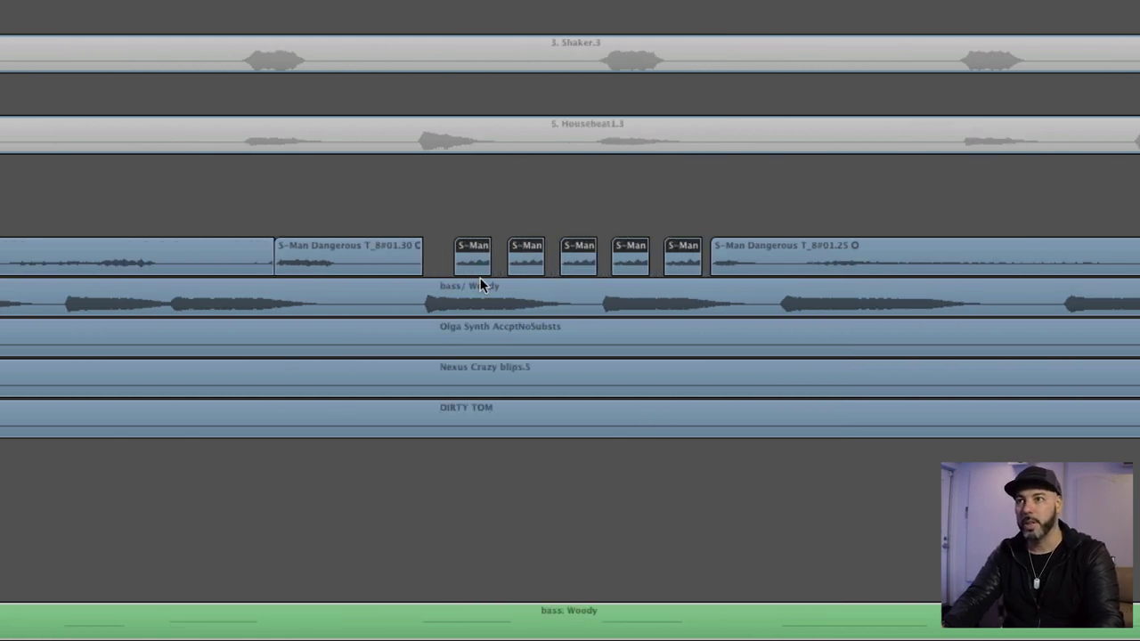
drag(458, 265, 450, 267)
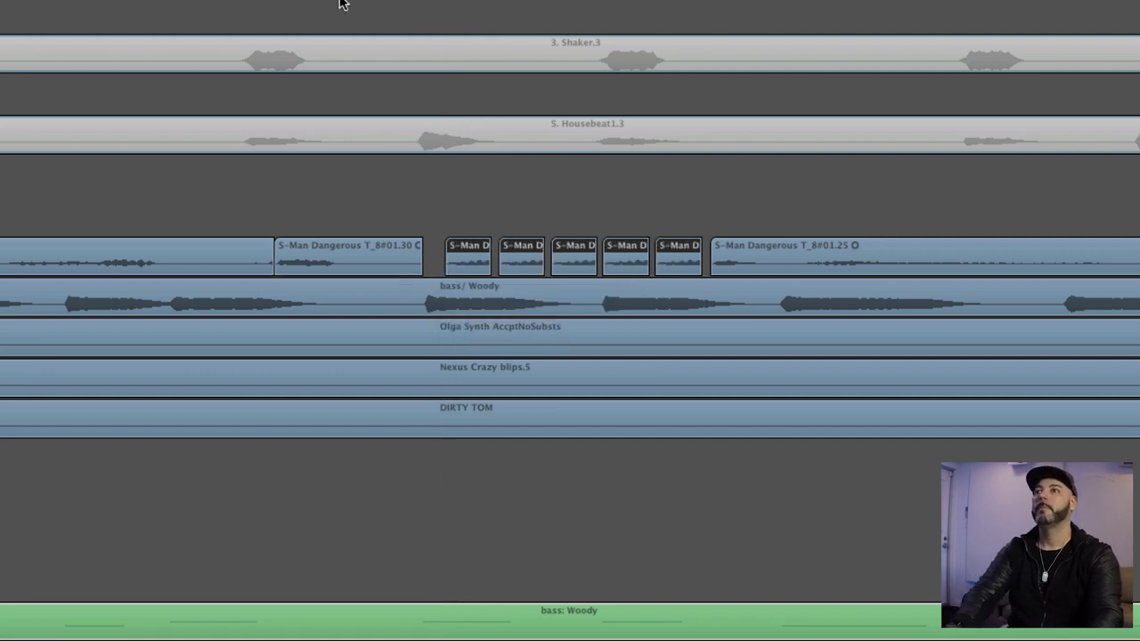
key(space)
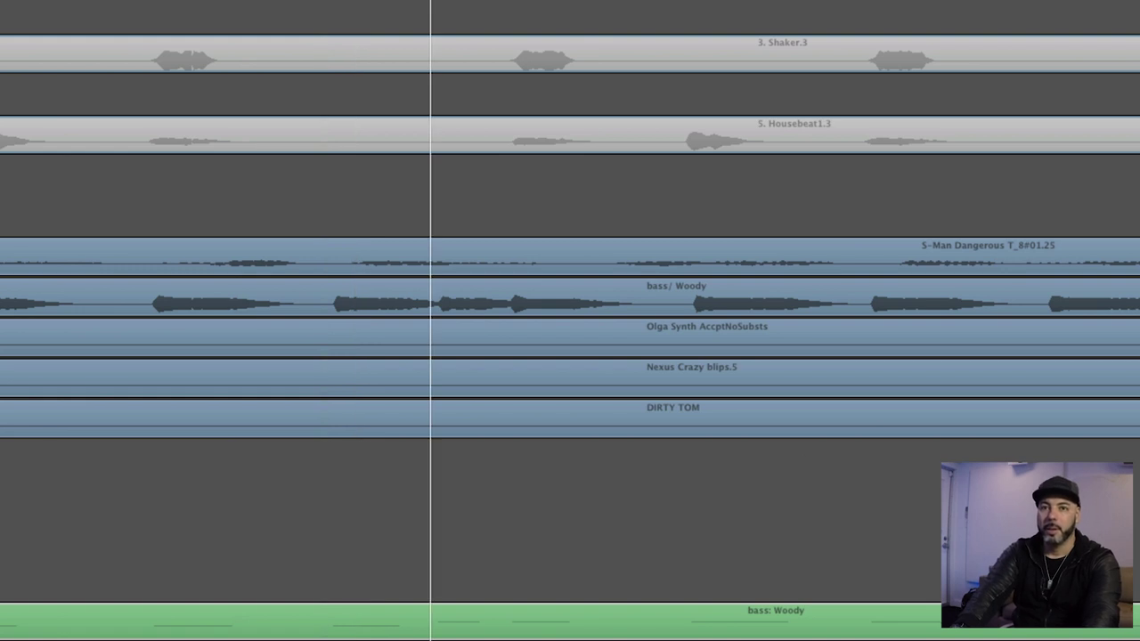
Trim the start of the S-Man Dangerous T_8#01.25 region slightly later to leave a gap after the slices, and play it
scroll(724, 435, down, 5)
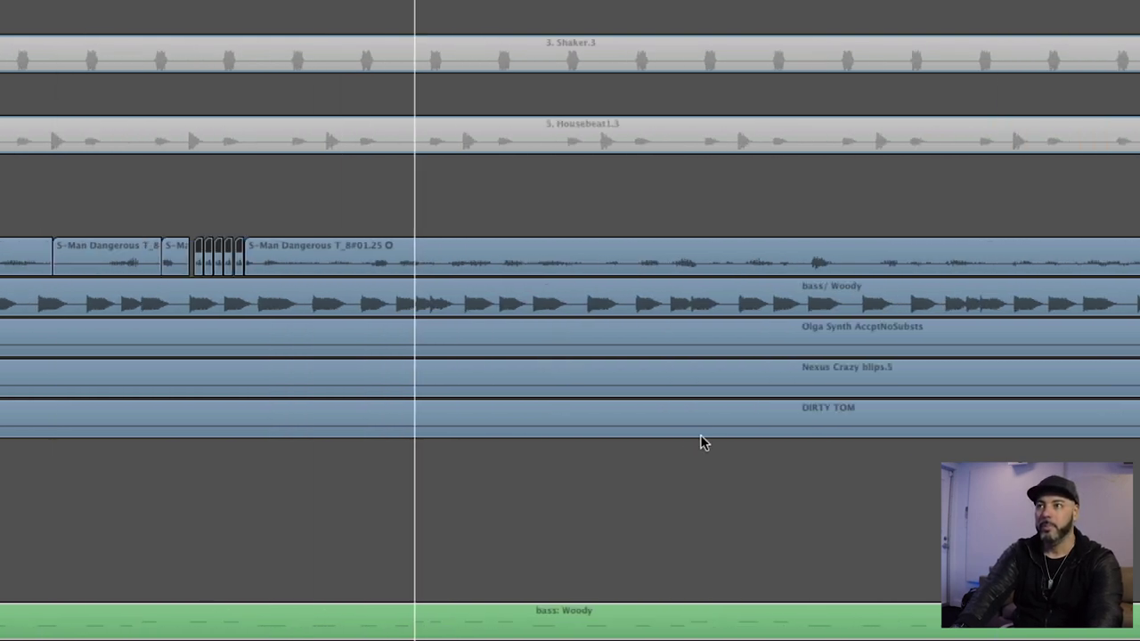
click(321, 253)
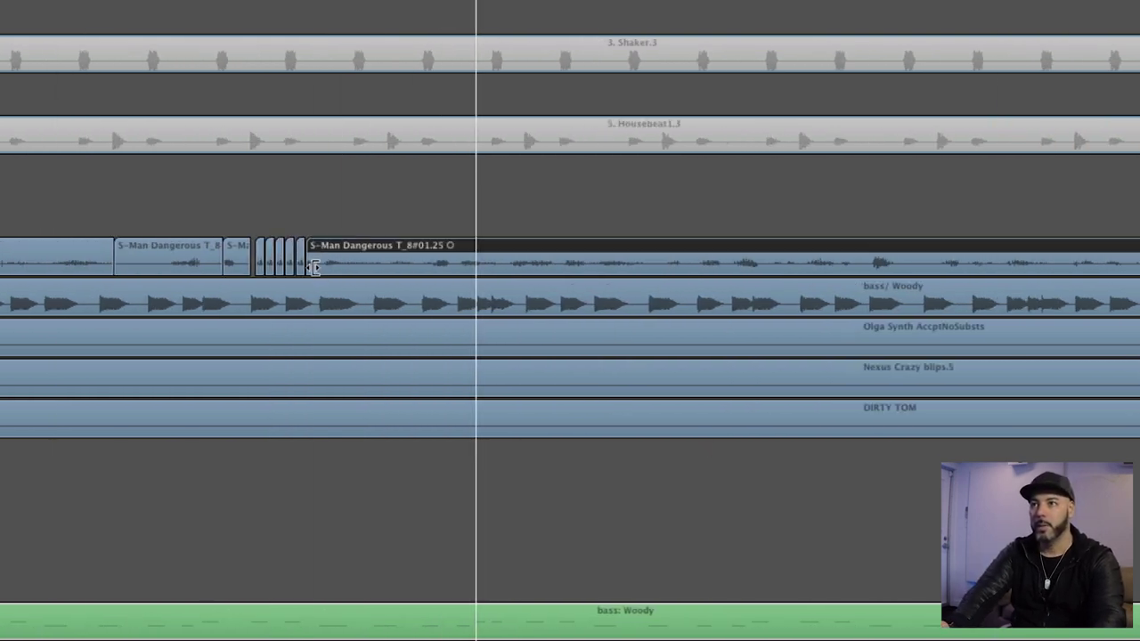
drag(311, 267, 316, 268)
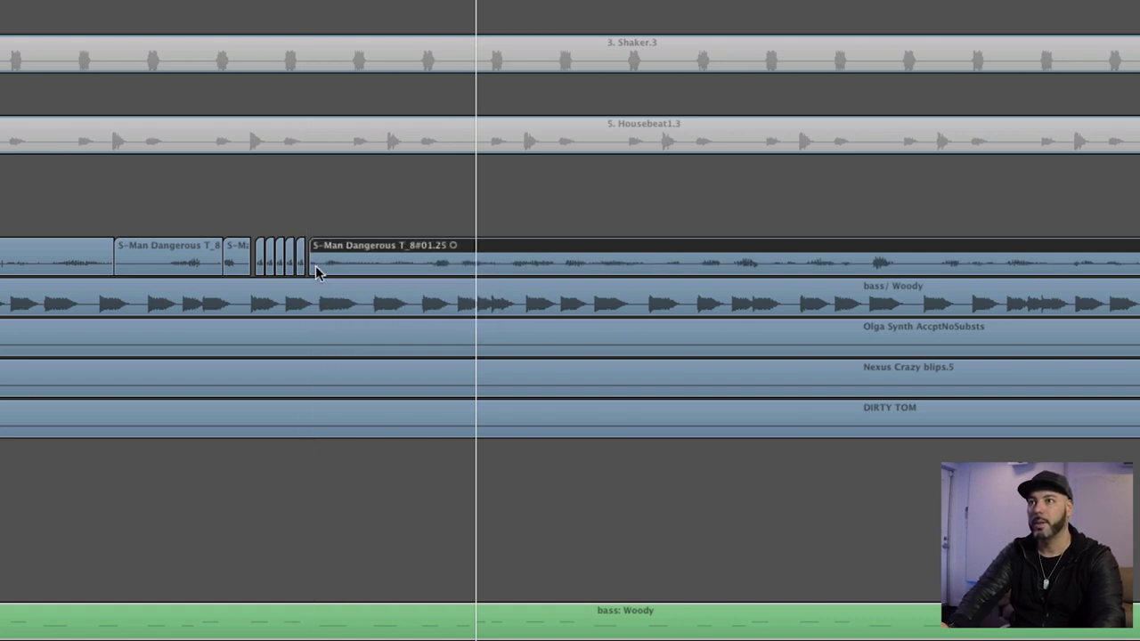
key(space)
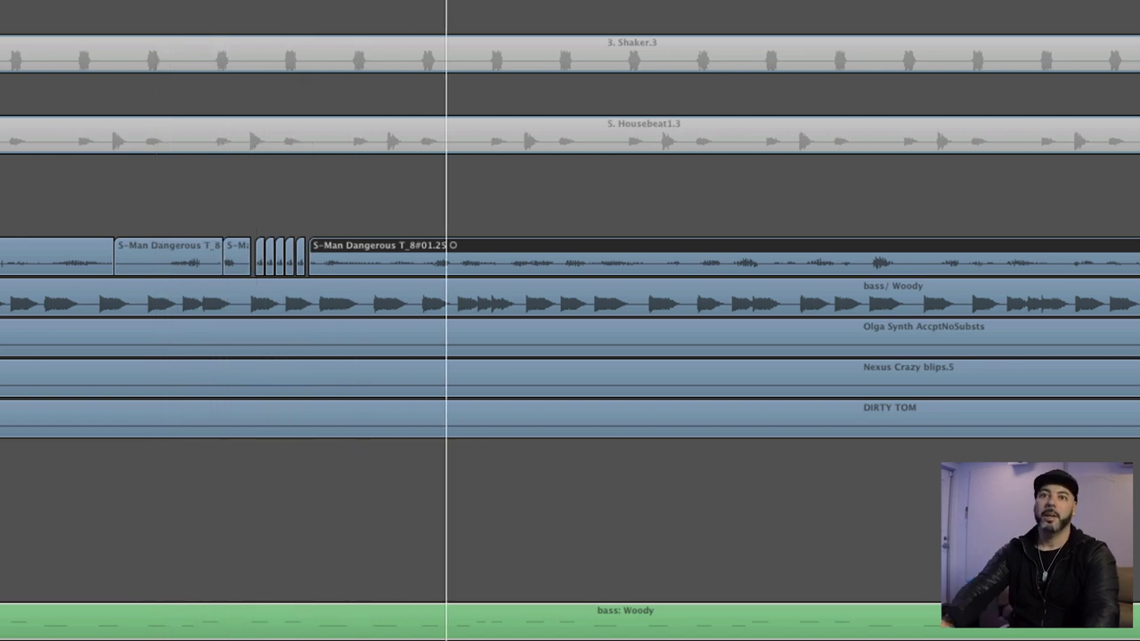
Replace the vocal regions between about bars 33 and 41 with a copy of the edited phrase around bars 25 to 33, and play
key(super+Left)
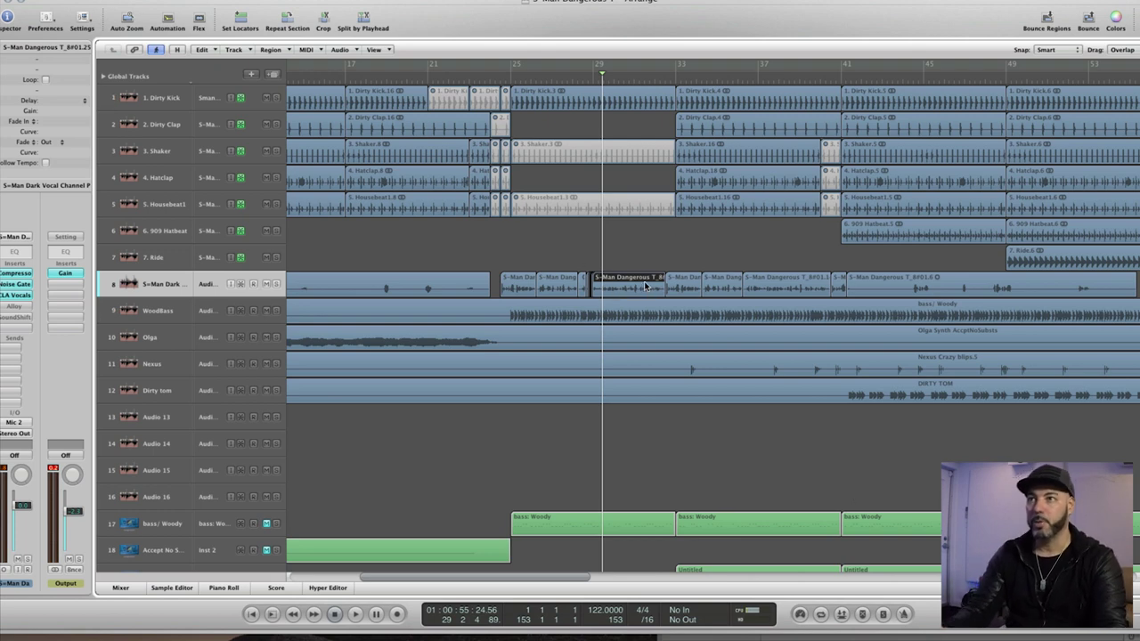
drag(679, 227, 793, 289)
key(Delete)
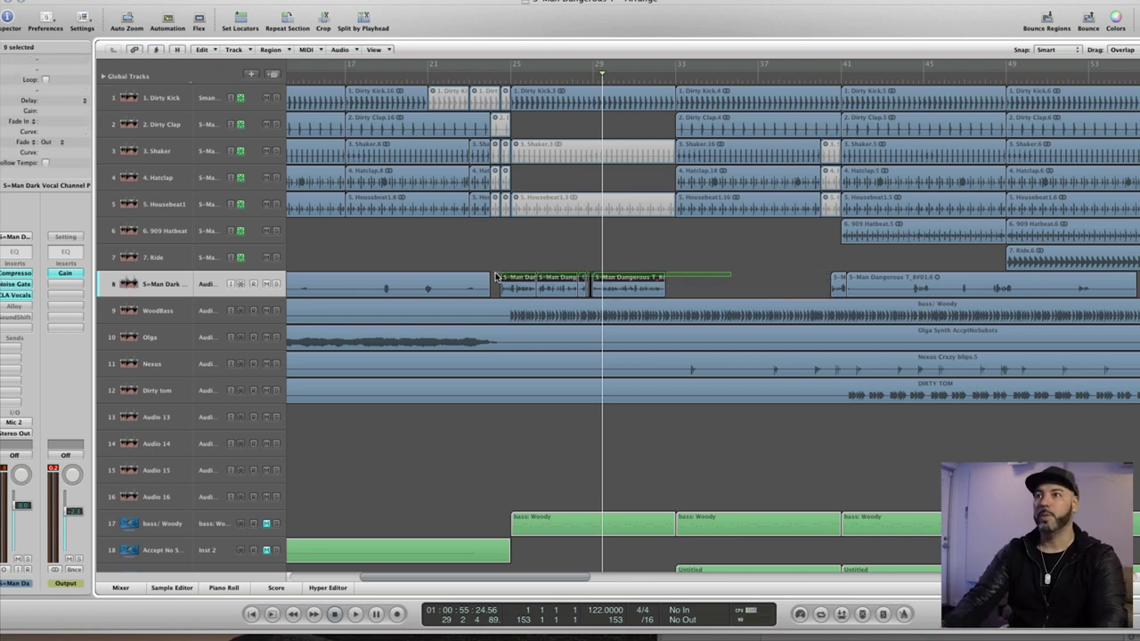
drag(523, 276, 686, 290)
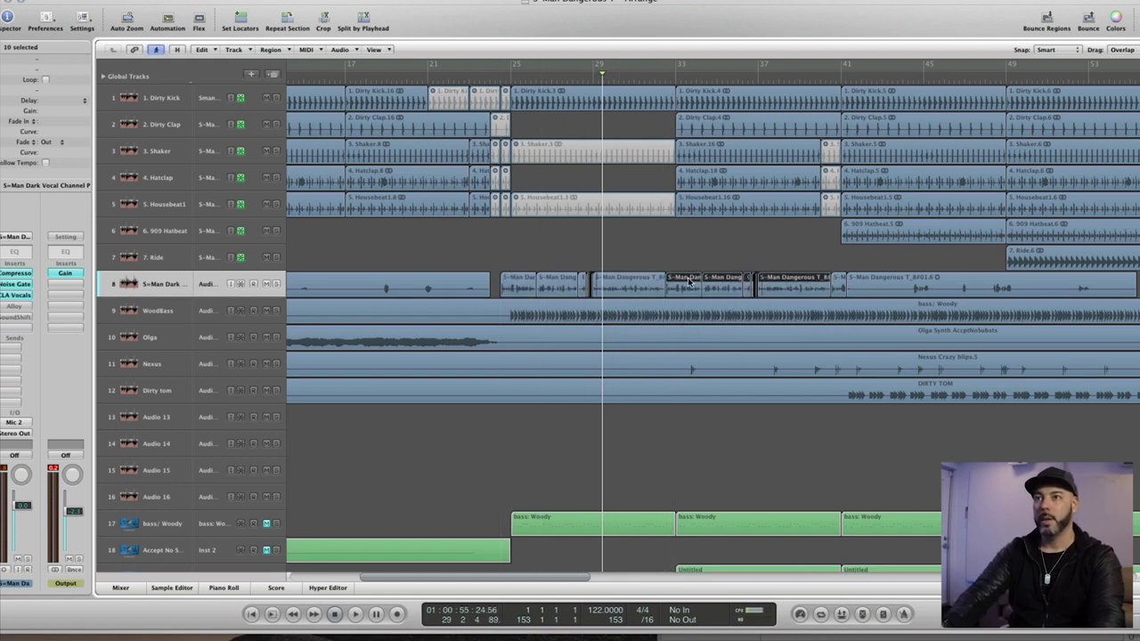
double_click(502, 79)
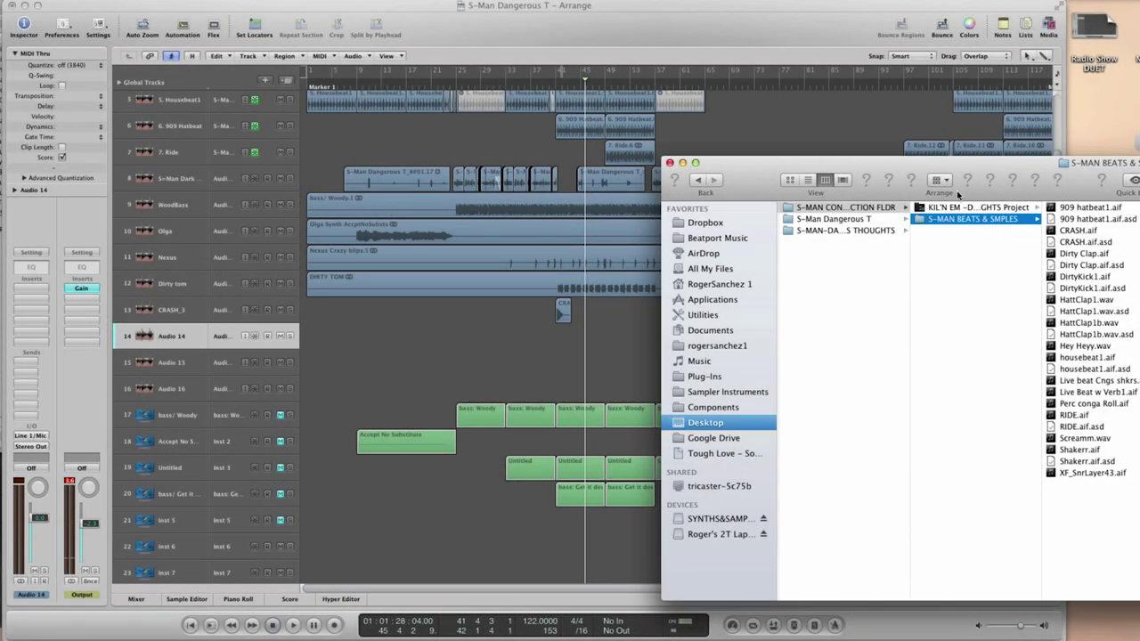
Add the Screamm.wav sample from the S-MAN BEATS & SMPLES folder in Finder to the Audio 14 track at bar 42
drag(958, 175, 1026, 164)
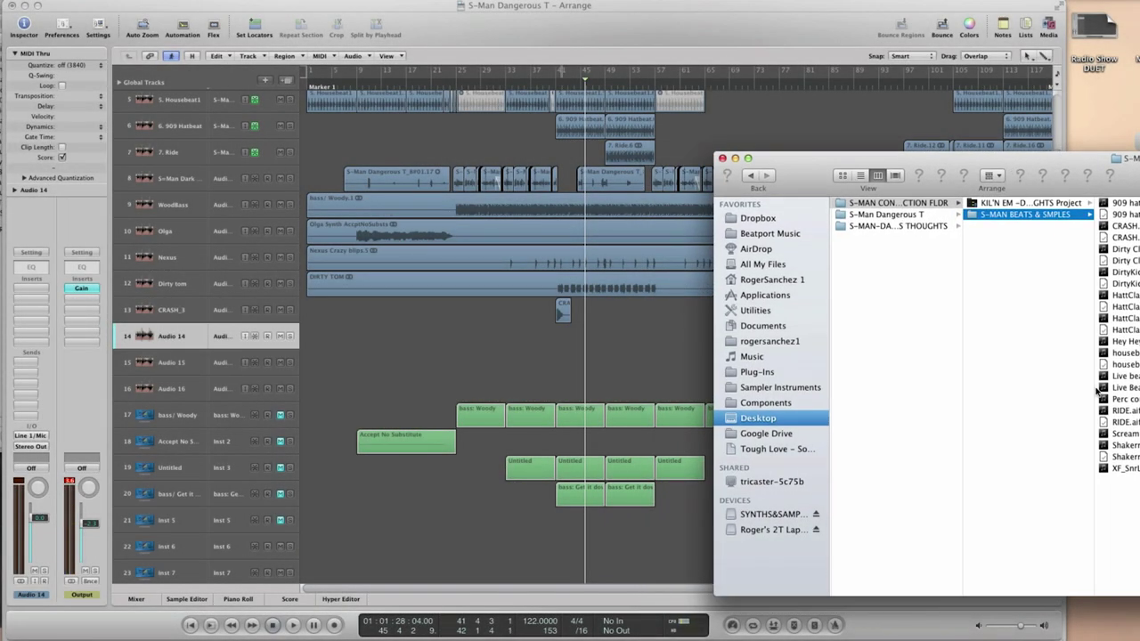
drag(1124, 434, 564, 335)
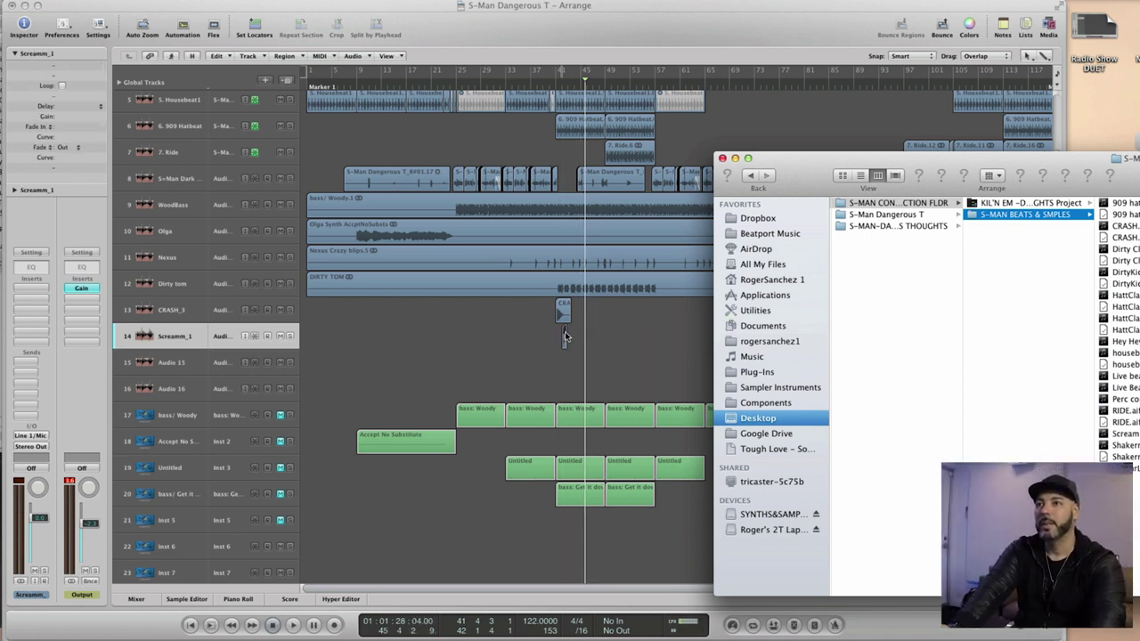
click(582, 353)
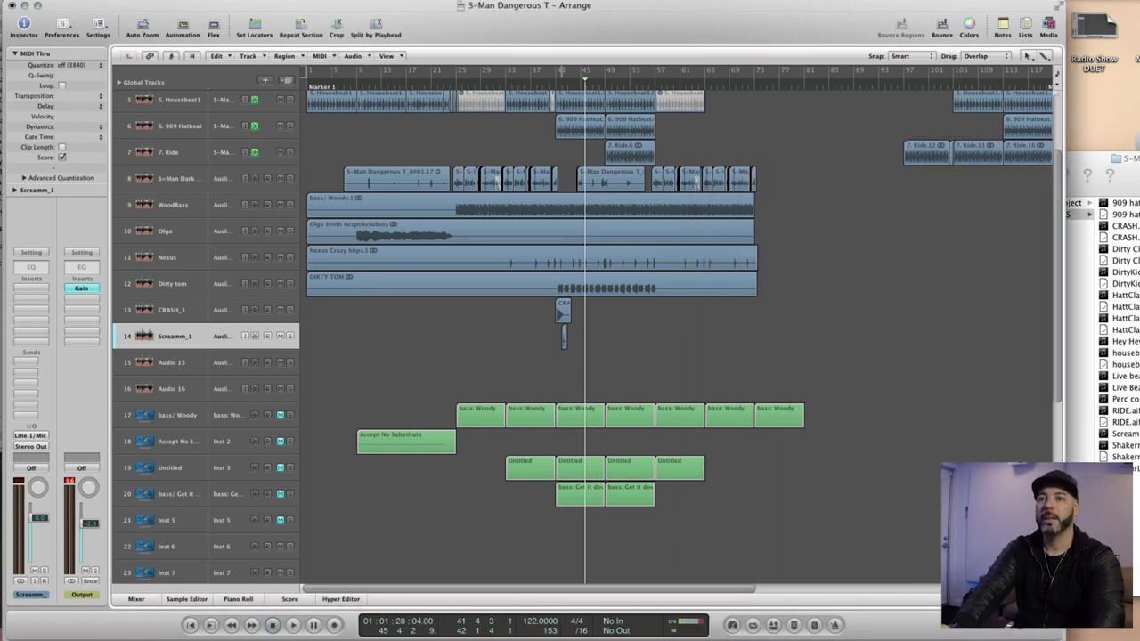
Play the arrangement from just before bar 41 to check the crash and scream samples
key(super+Right)
key(super+Right)
key(super+Right)
scroll(641, 350, left, 10)
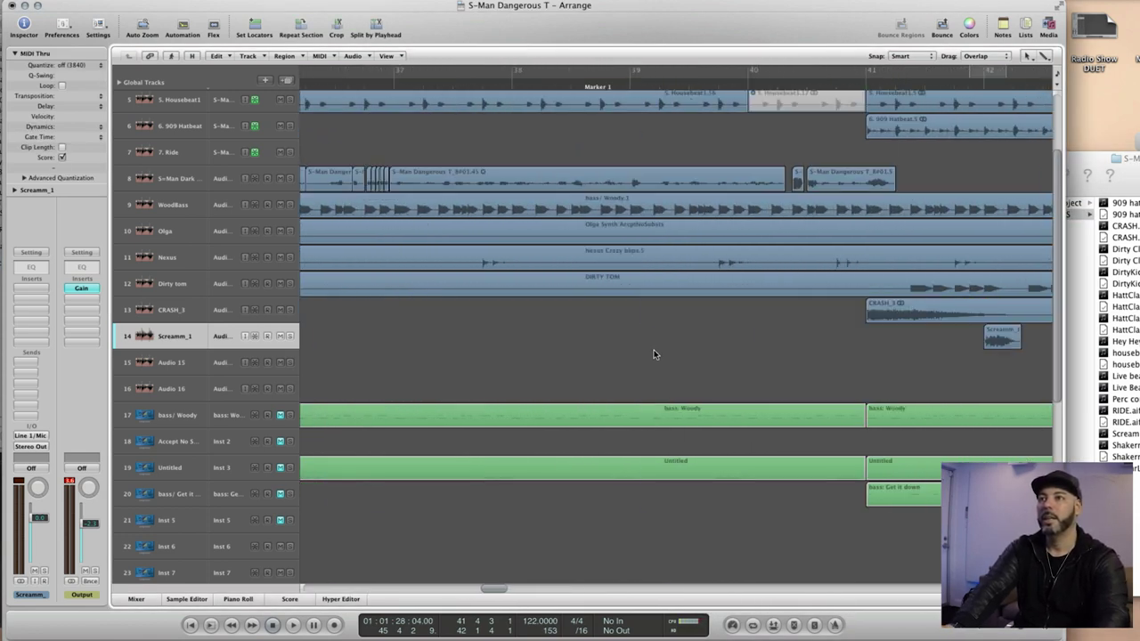
scroll(661, 356, right, 2)
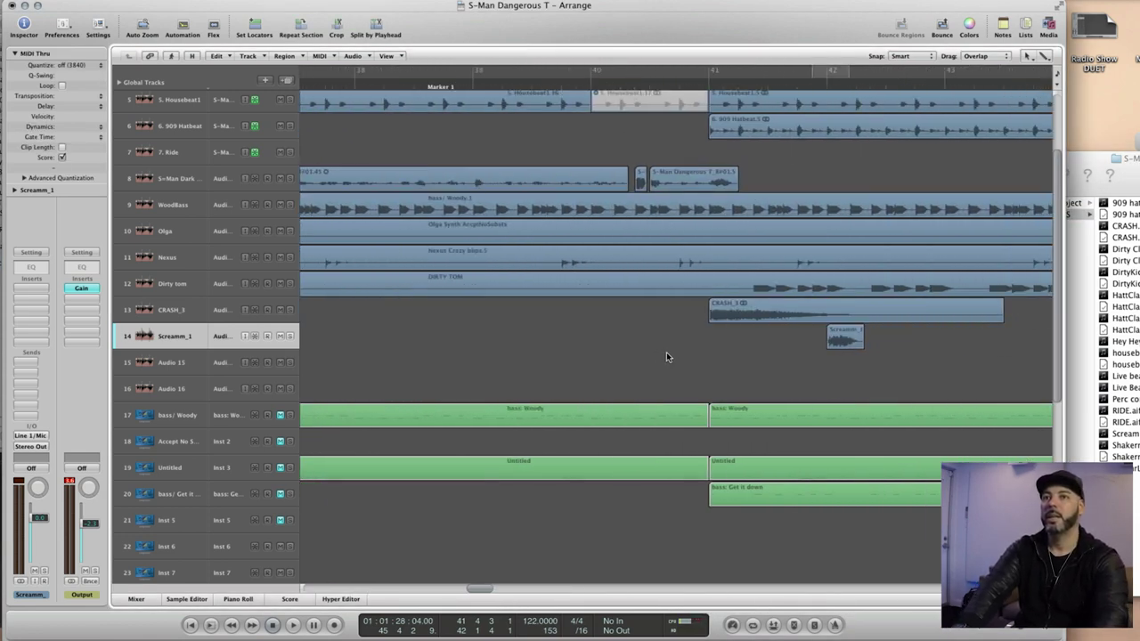
click(707, 92)
click(700, 90)
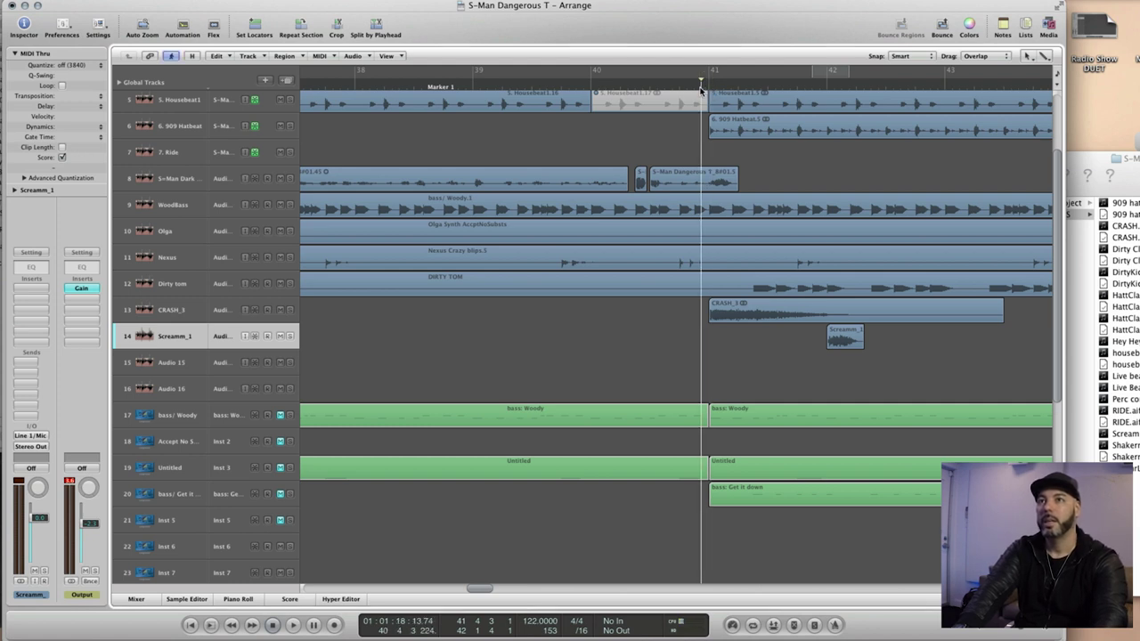
key(space)
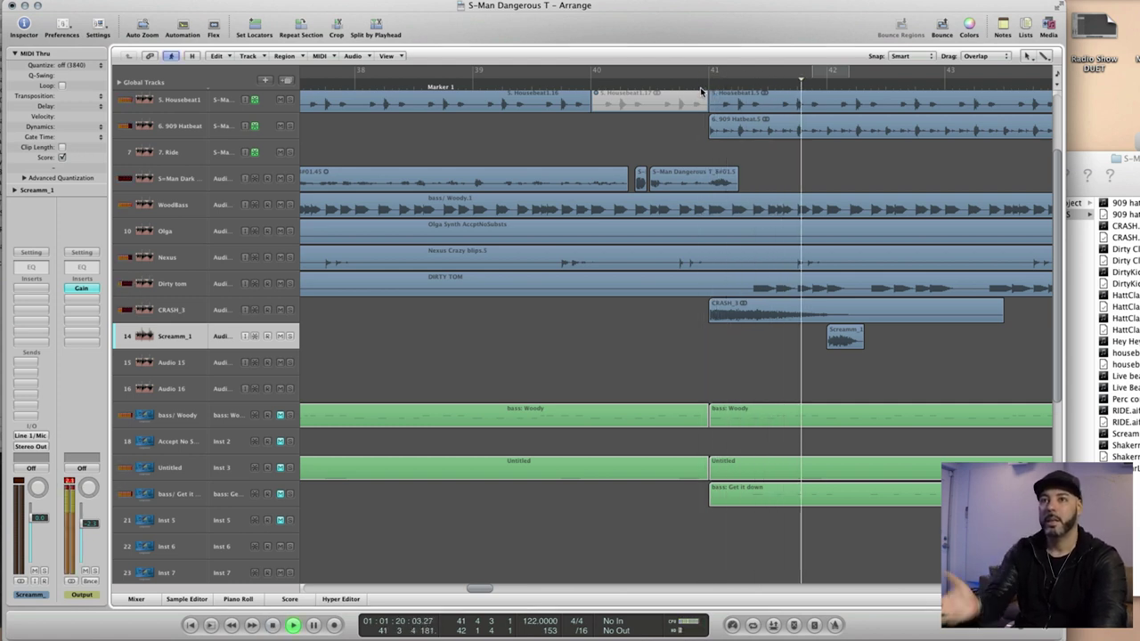
Move the Screamm_1 region slightly earlier to start at position 41 4 3 1 and play the passage
drag(844, 340, 831, 341)
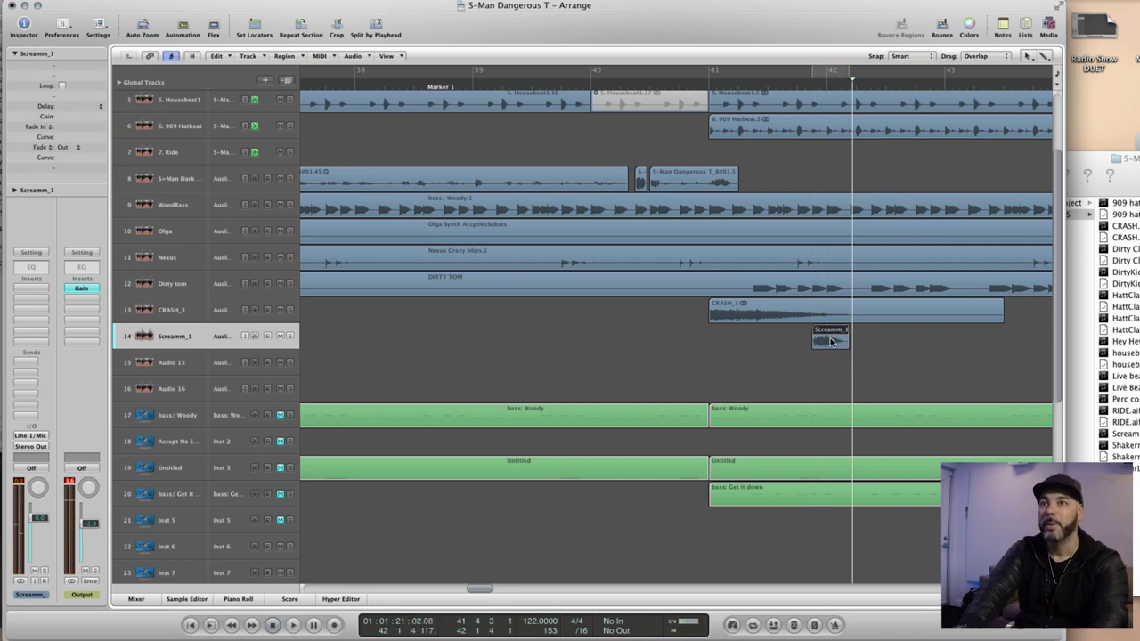
key(space)
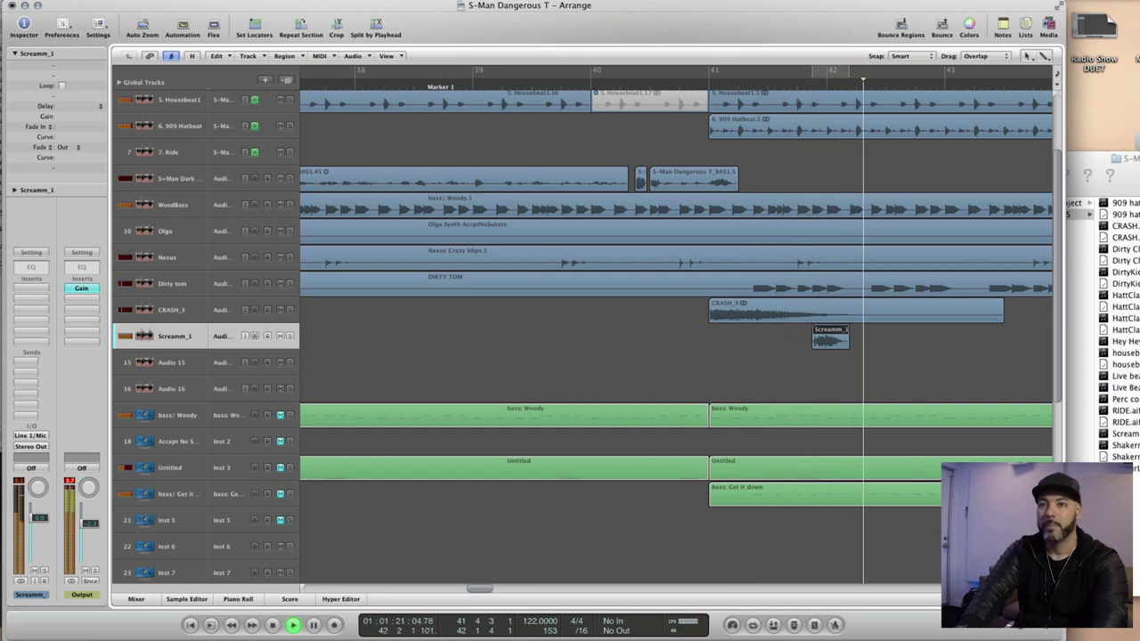
key(ctrl+Left)
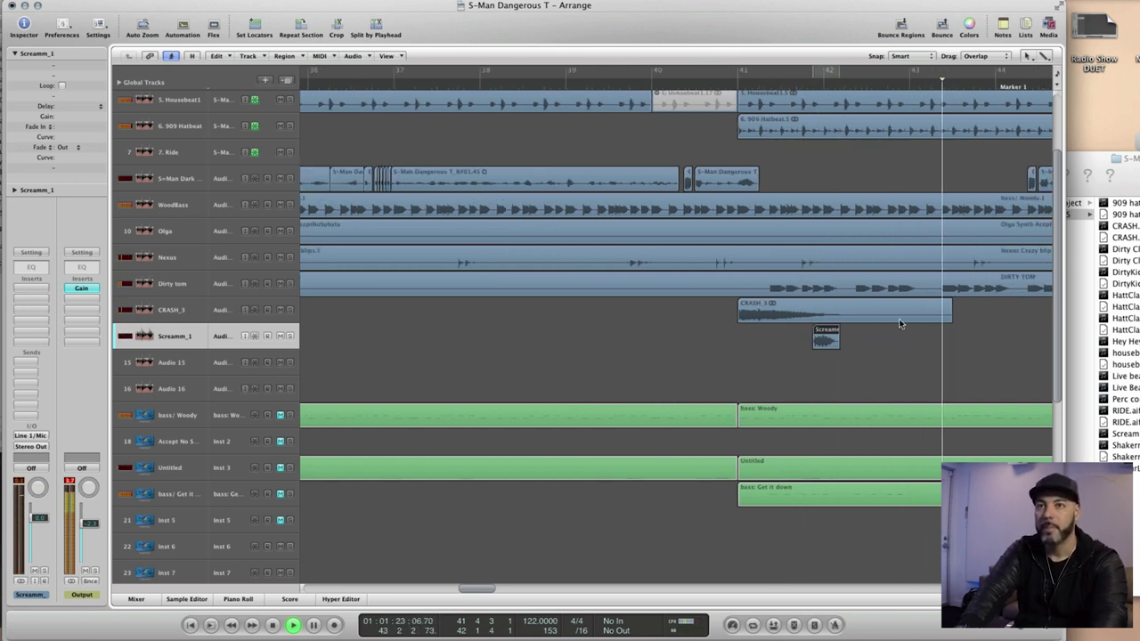
key(space)
Copy the scream region along its track to just before bar 44 and play from just before bar 41
scroll(507, 341, left, 10)
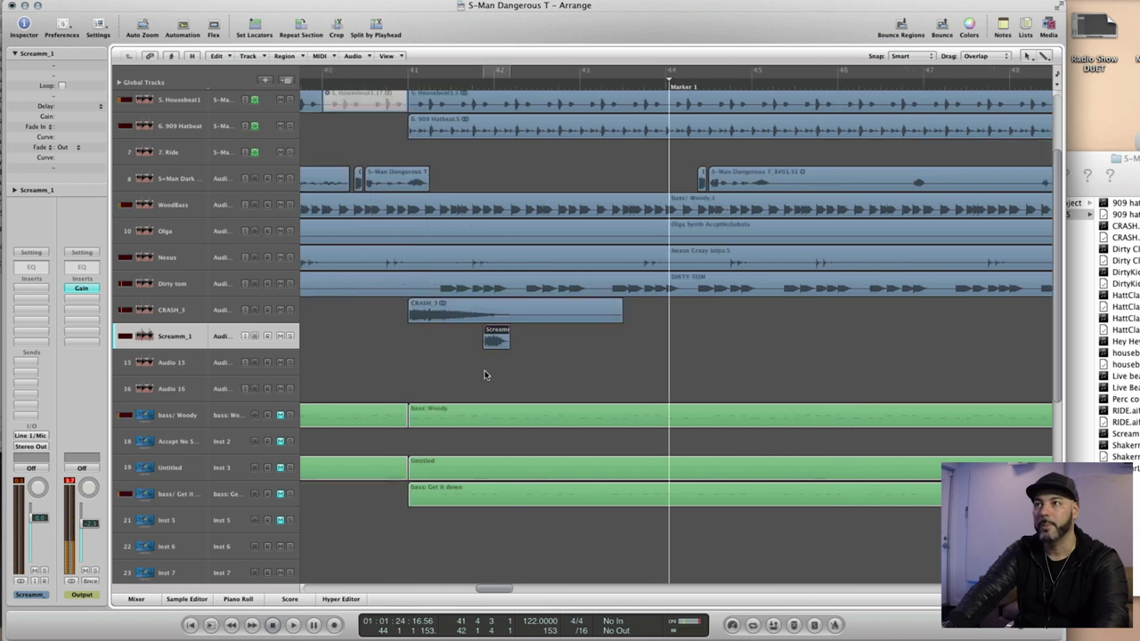
scroll(492, 370, right, 4)
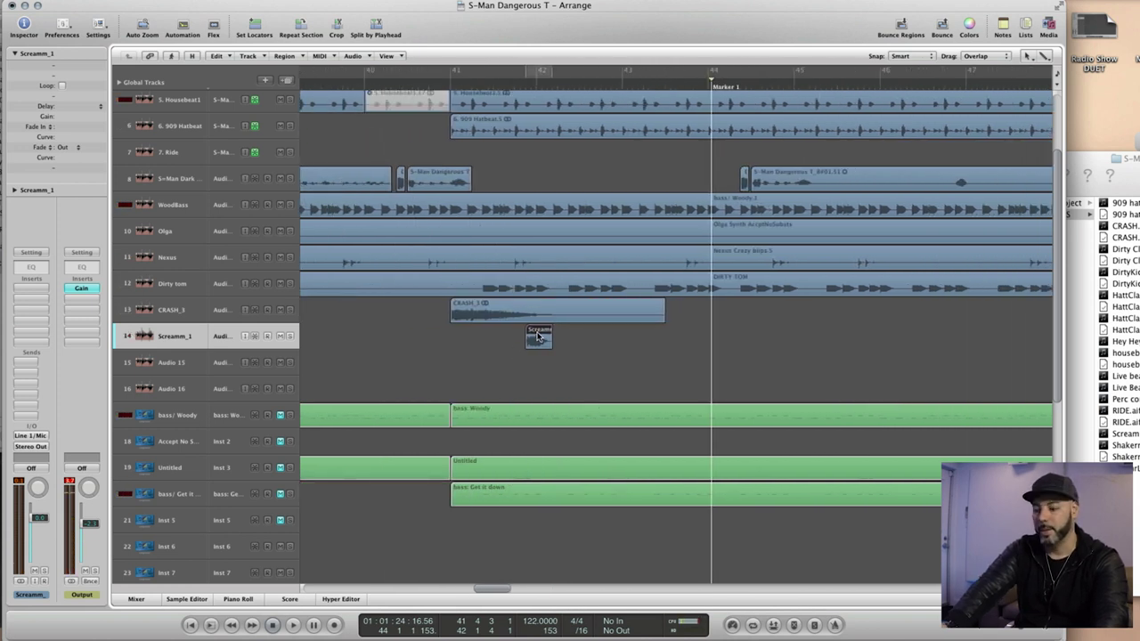
drag(539, 337, 693, 347)
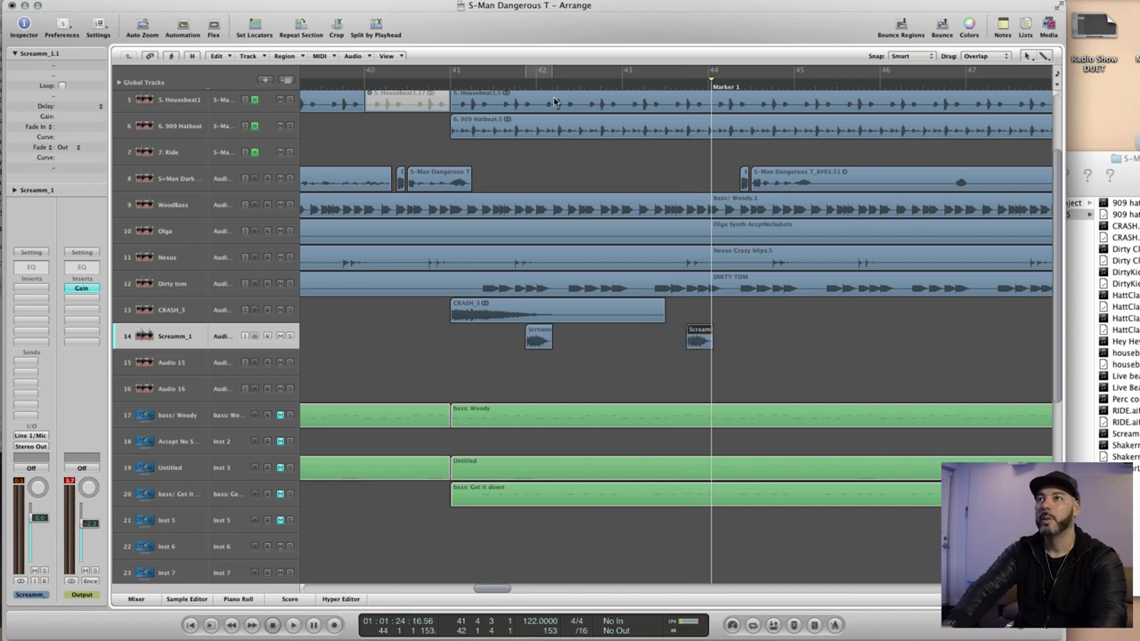
click(445, 77)
key(space)
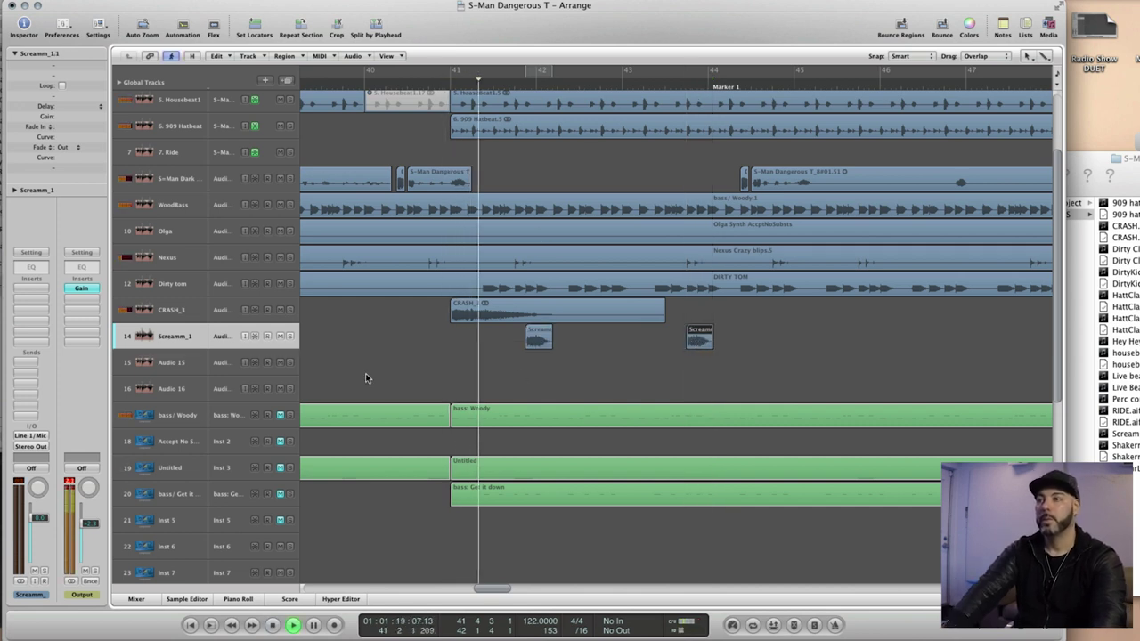
click(36, 288)
key(Escape)
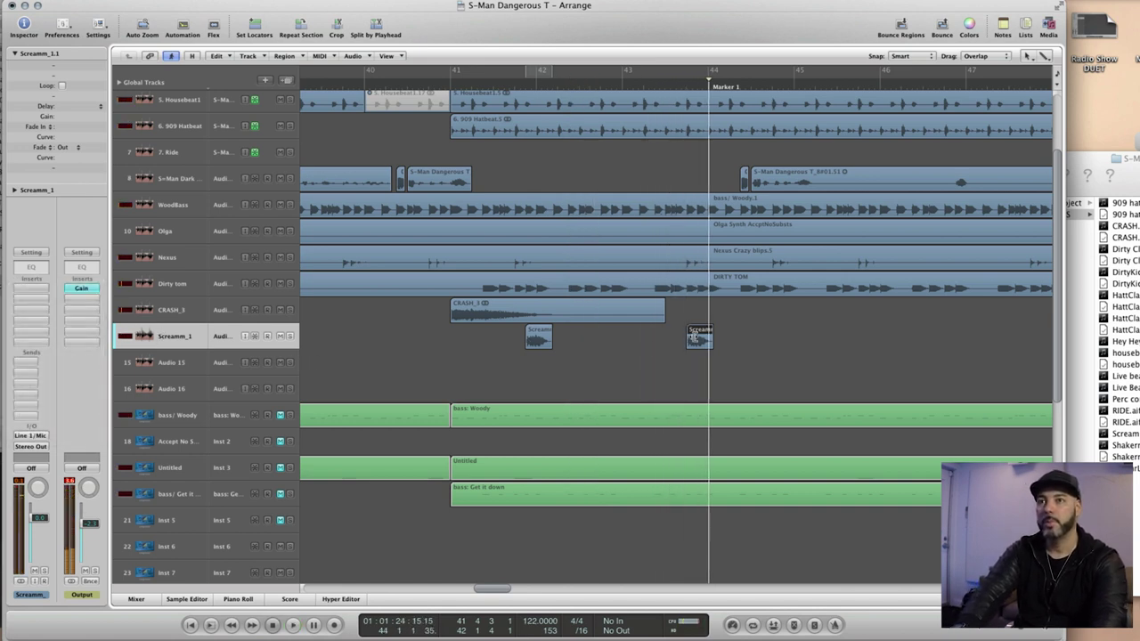
Nudge the copied scream region slightly later so it matches the first scream's offset before the bar line
drag(699, 339, 705, 339)
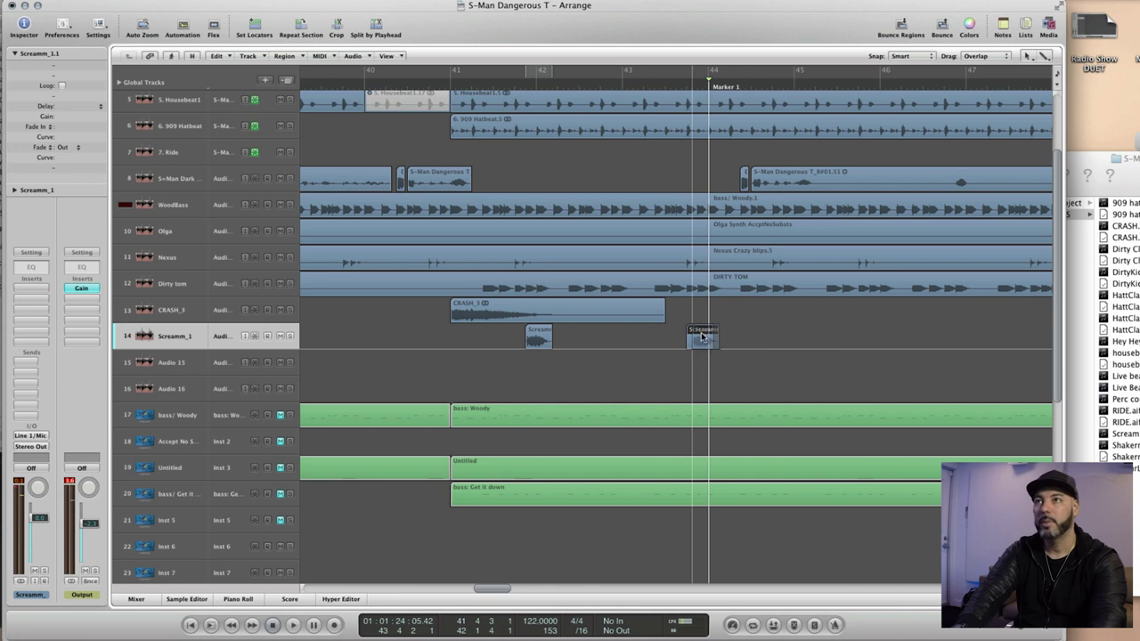
click(532, 337)
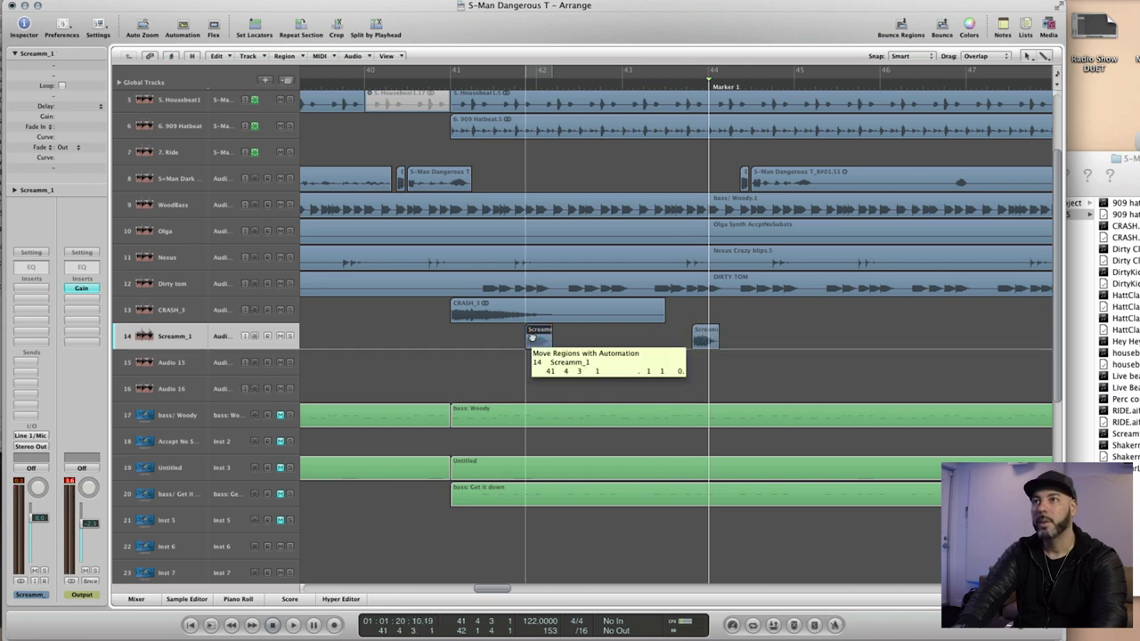
drag(700, 333, 704, 336)
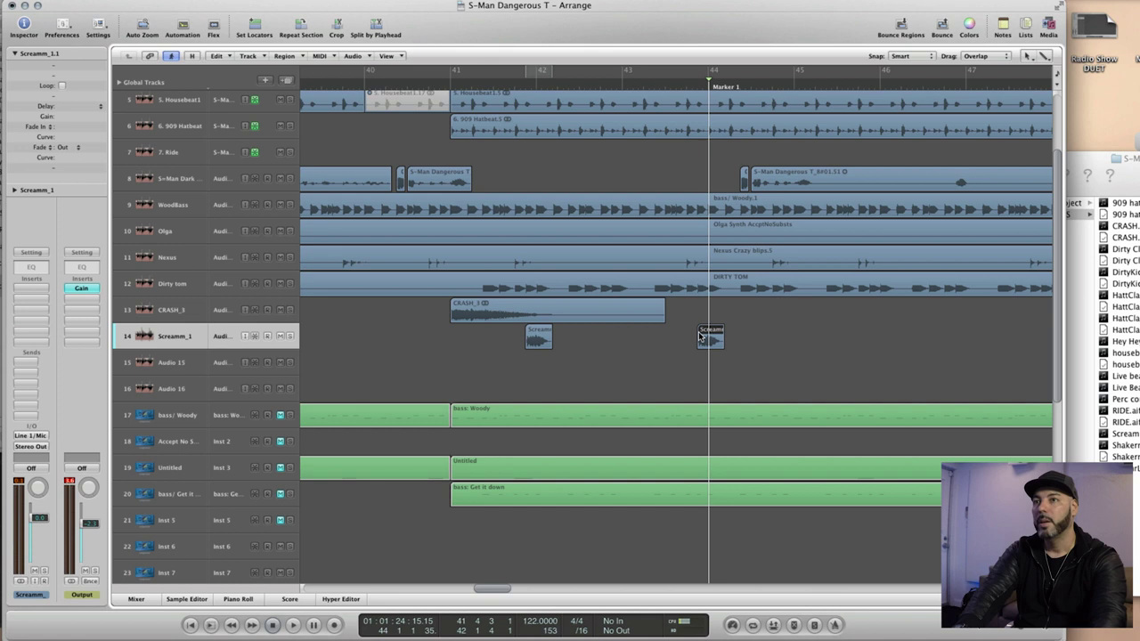
Insert a stereo Compressor on the Screamm_1 track, load the Opto Vocal 01 preset and lower its gain to -8.0 dB
click(27, 293)
mouse_move(35, 329)
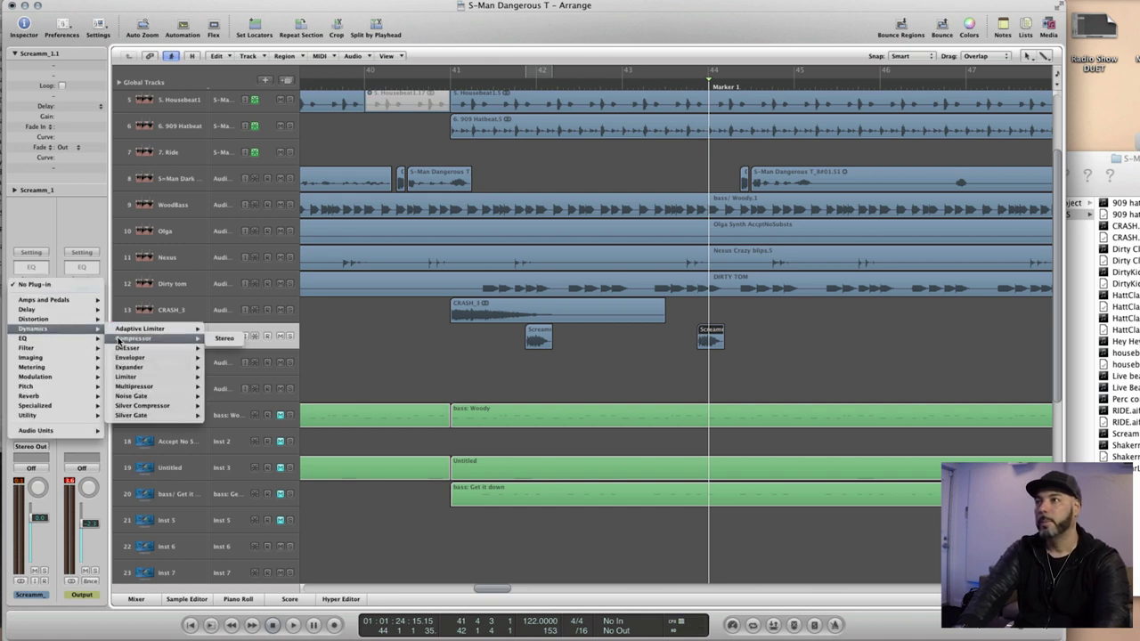
click(125, 340)
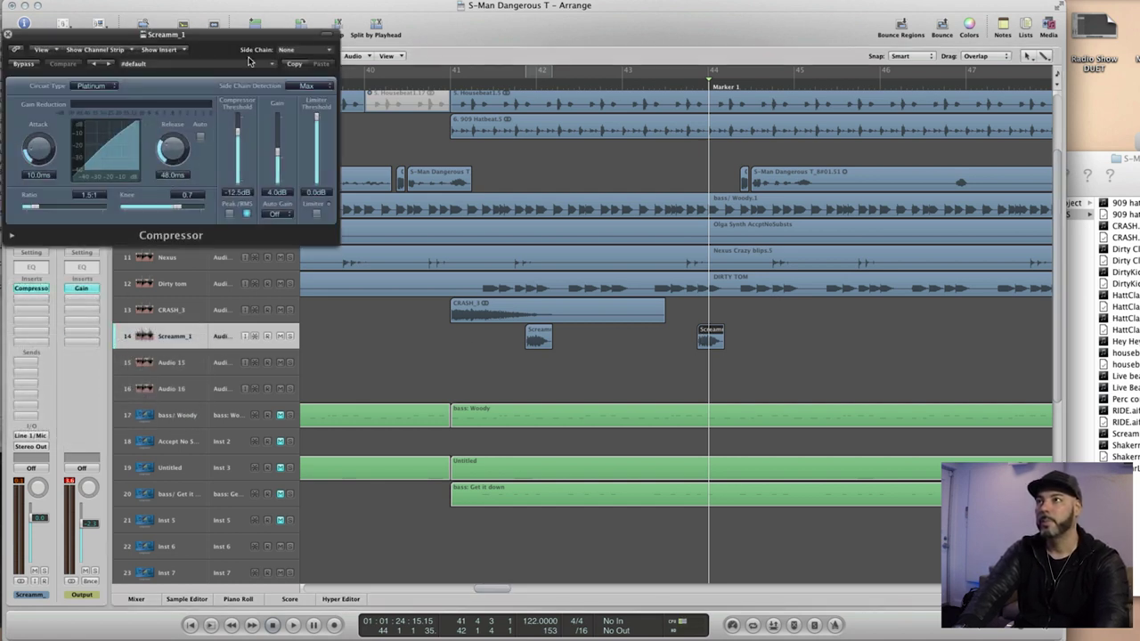
click(272, 66)
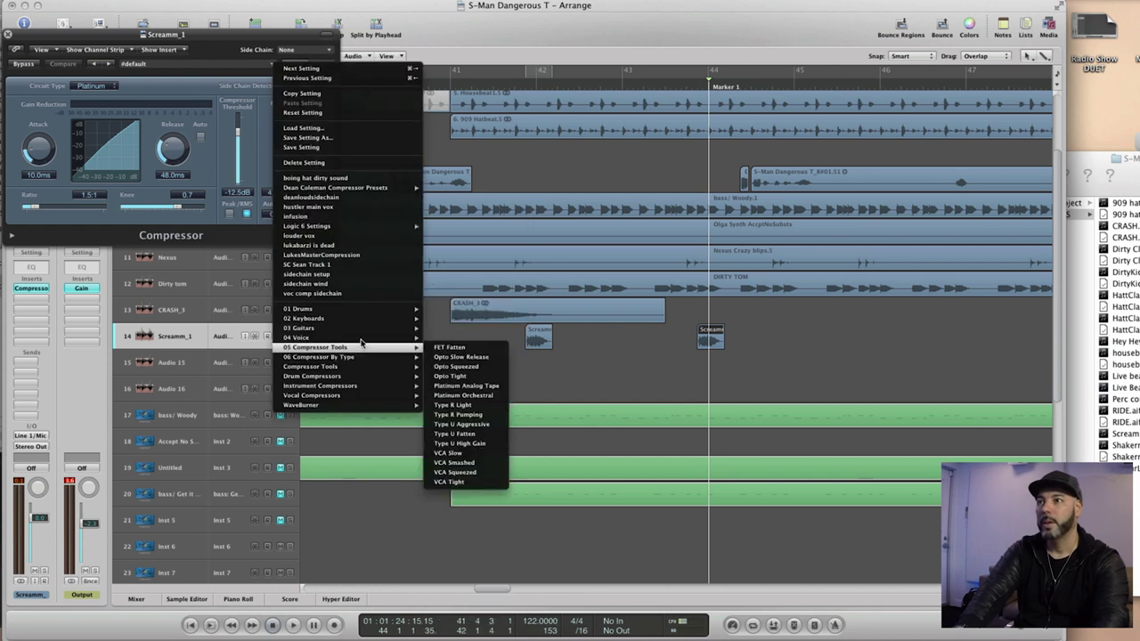
mouse_move(419, 343)
click(450, 358)
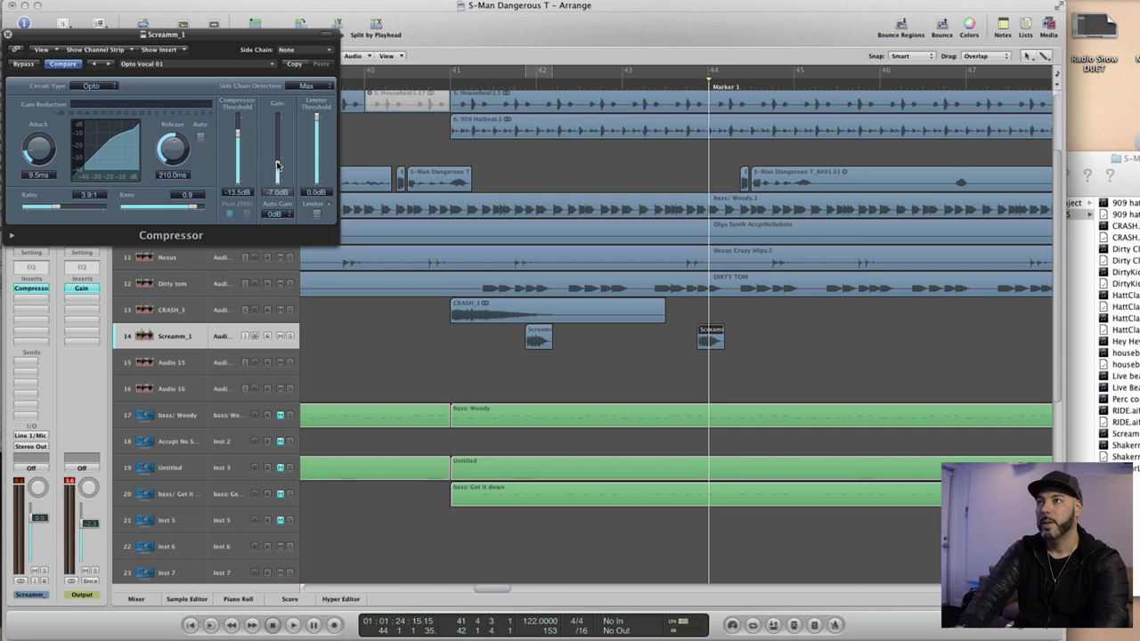
Add a Channel EQ to the Screamm_1 track, boosting 3800 Hz by 7 dB and 12000 Hz by 5.5 dB, and cutting 205 Hz by 5 dB
click(36, 305)
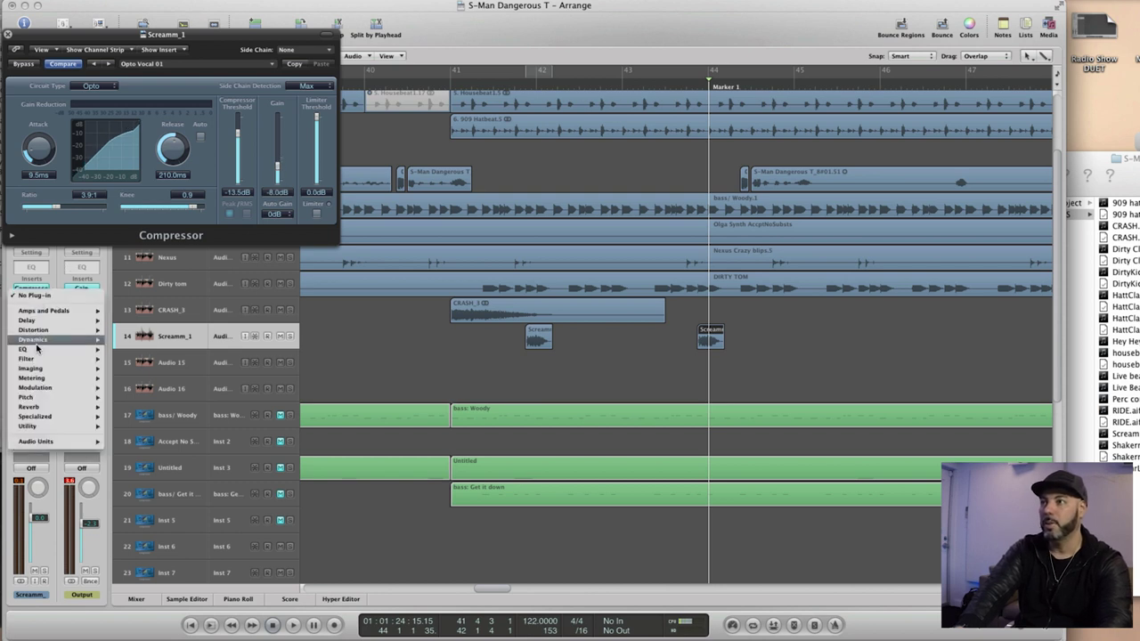
mouse_move(71, 346)
click(133, 347)
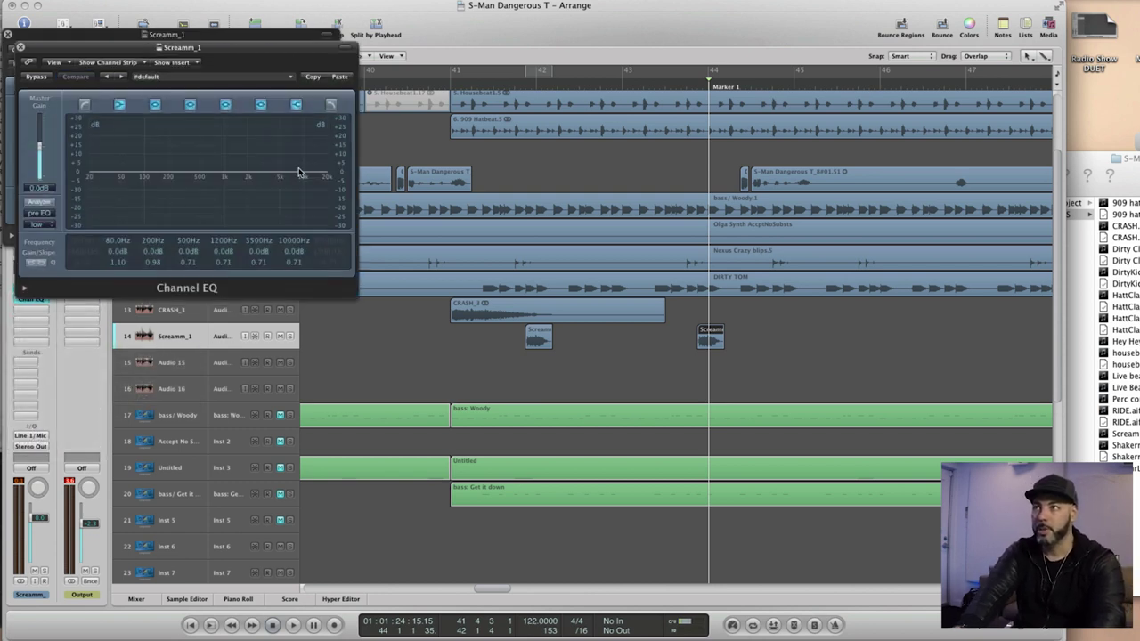
drag(302, 164, 310, 160)
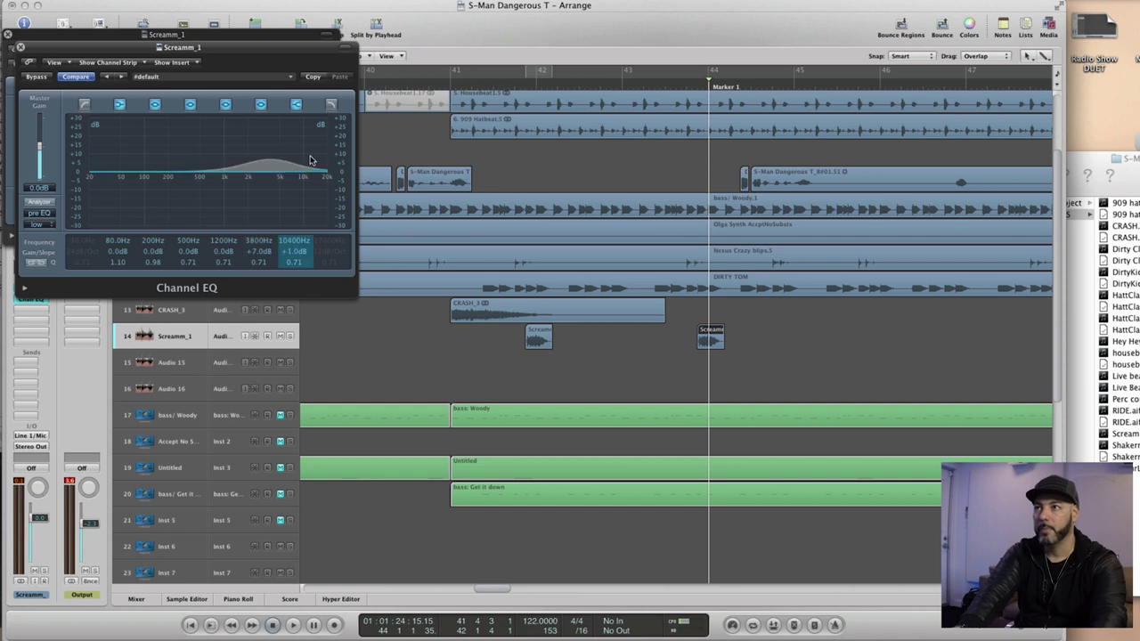
drag(169, 173, 174, 184)
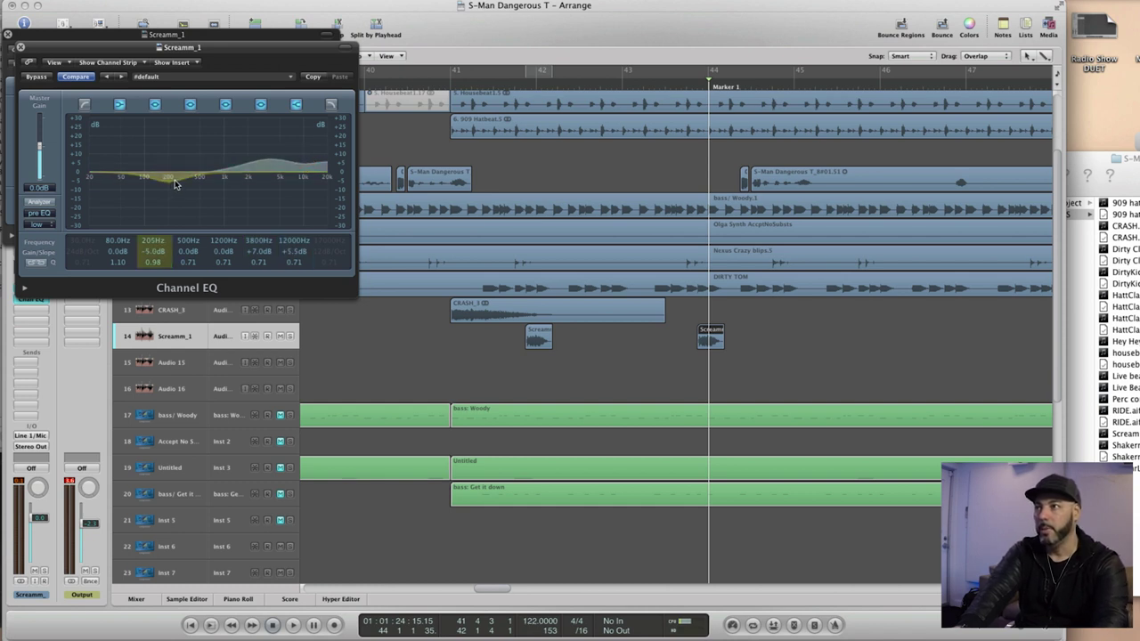
Add sends from the Screamm_1 track to Bus 1 at -22.5 and Bus 2 at -25.5
click(27, 360)
mouse_move(35, 373)
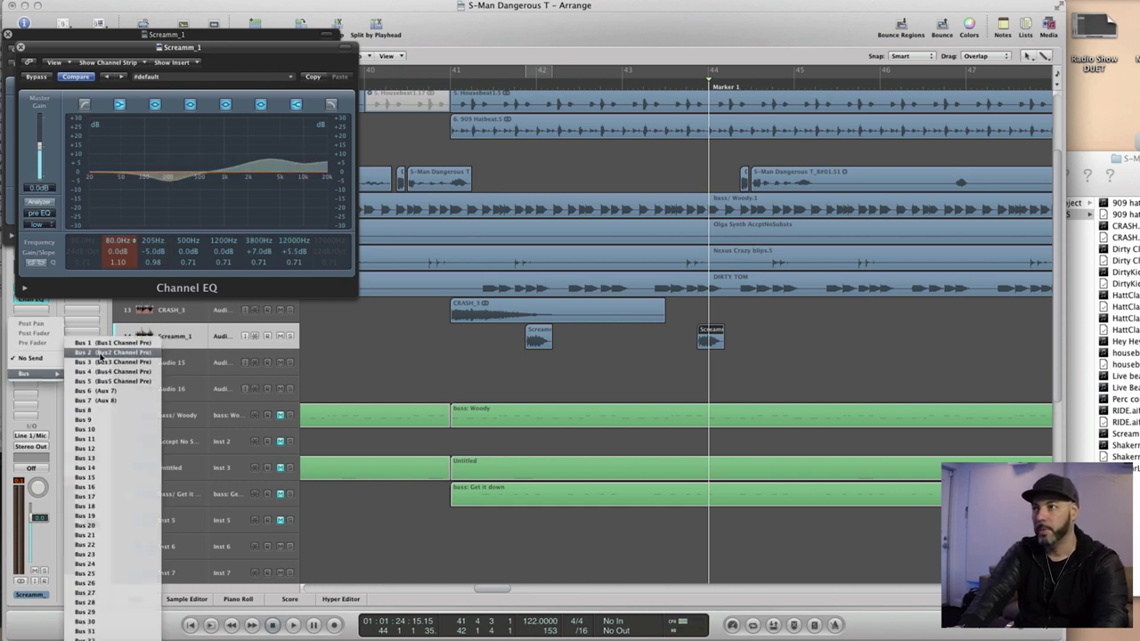
click(102, 347)
click(27, 369)
mouse_move(36, 384)
click(115, 353)
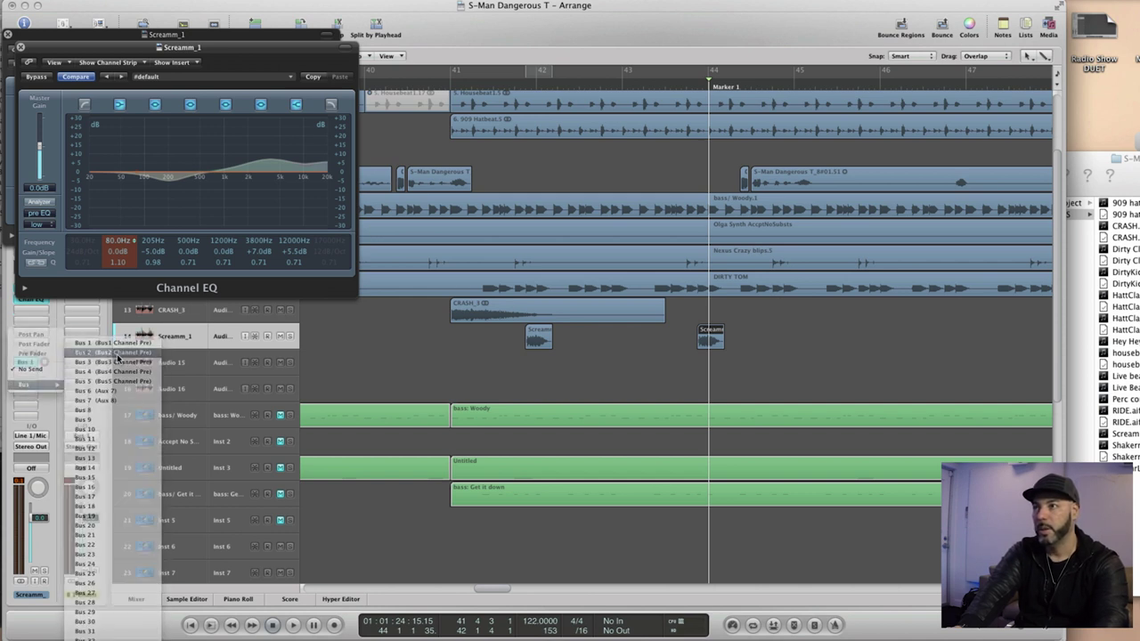
drag(44, 361, 52, 383)
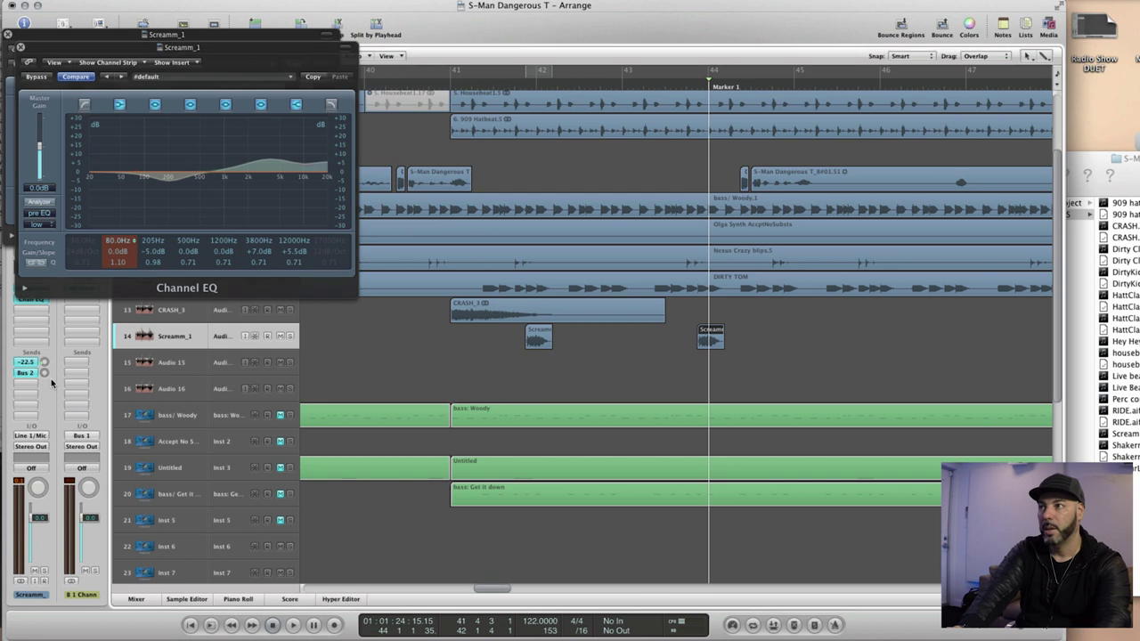
scroll(419, 179, down, 1)
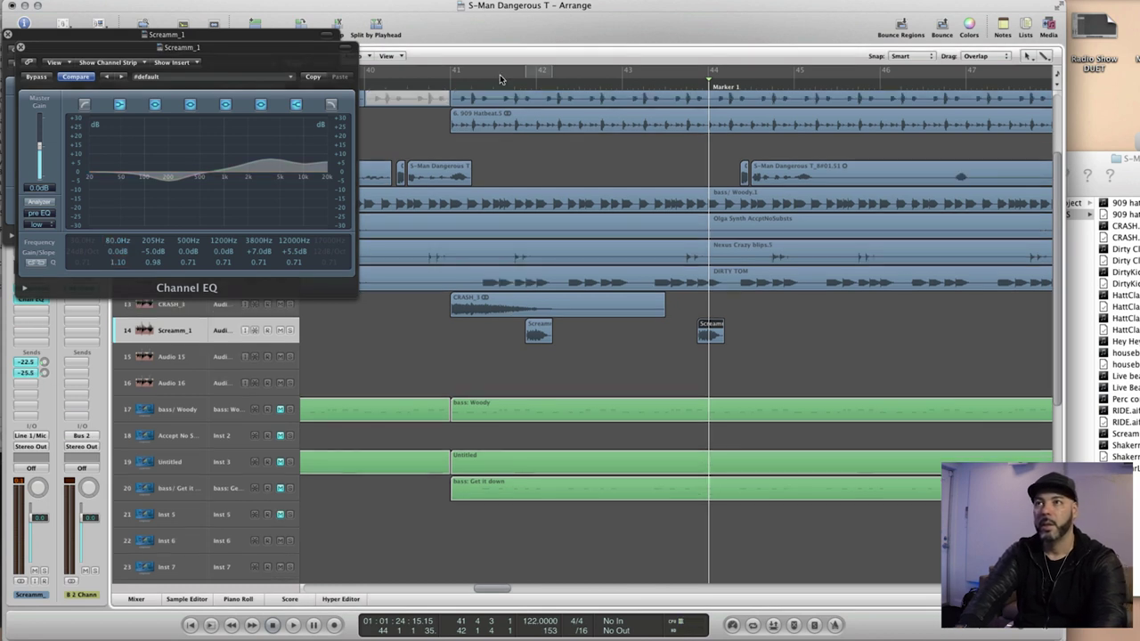
Play from just before bar 42, raise the scream's Bus 2 send to about -16.2, and close both plug-in windows
double_click(521, 86)
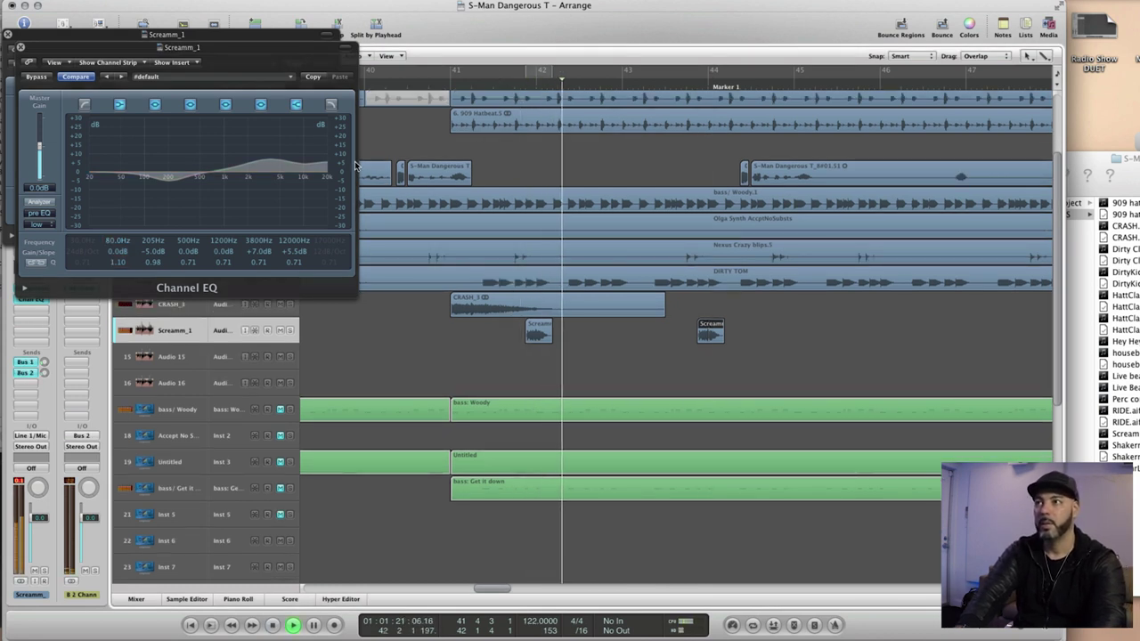
drag(42, 371, 41, 355)
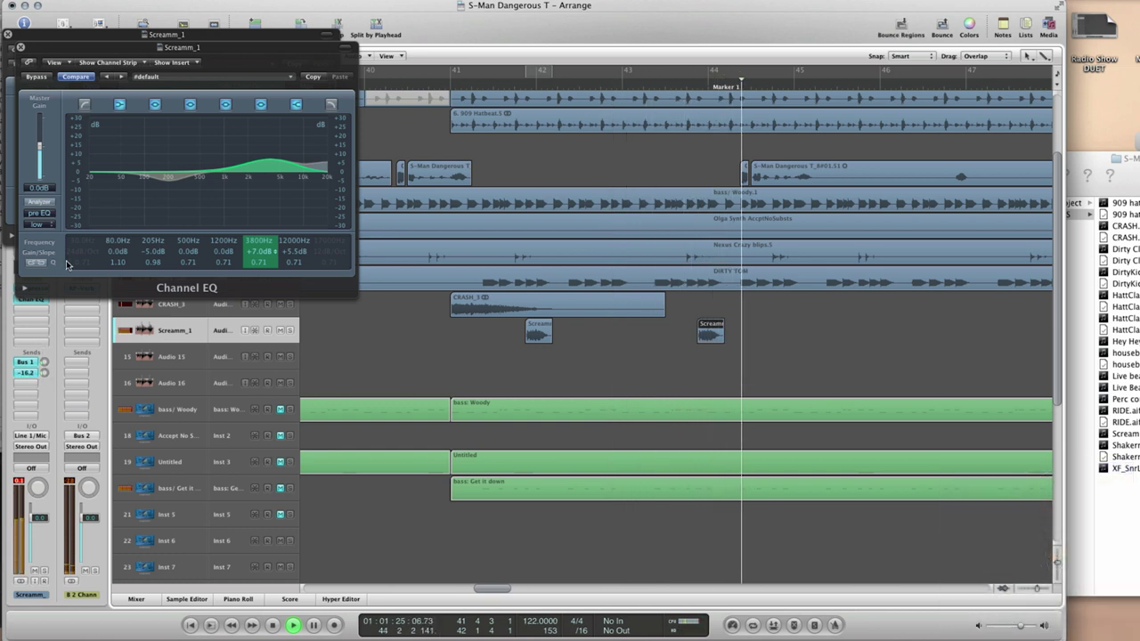
key(space)
click(20, 46)
click(9, 33)
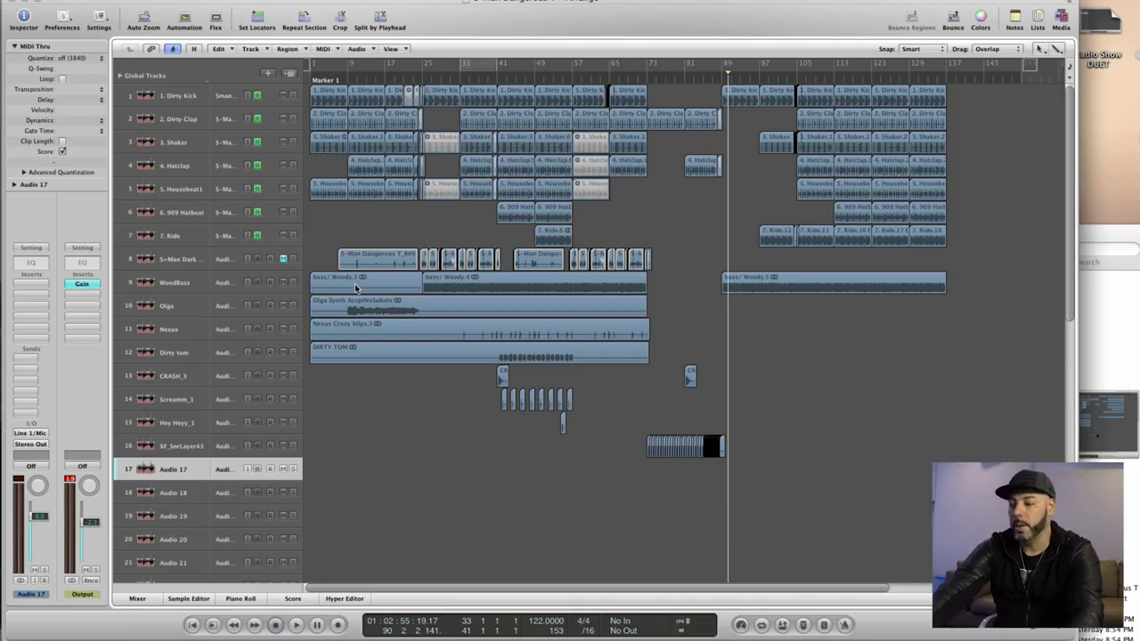
Split the Olga Synth AccptNoSubsts region at bars 9 and 25 with the Scissors tool
scroll(357, 288, down, 3)
key(Escape)
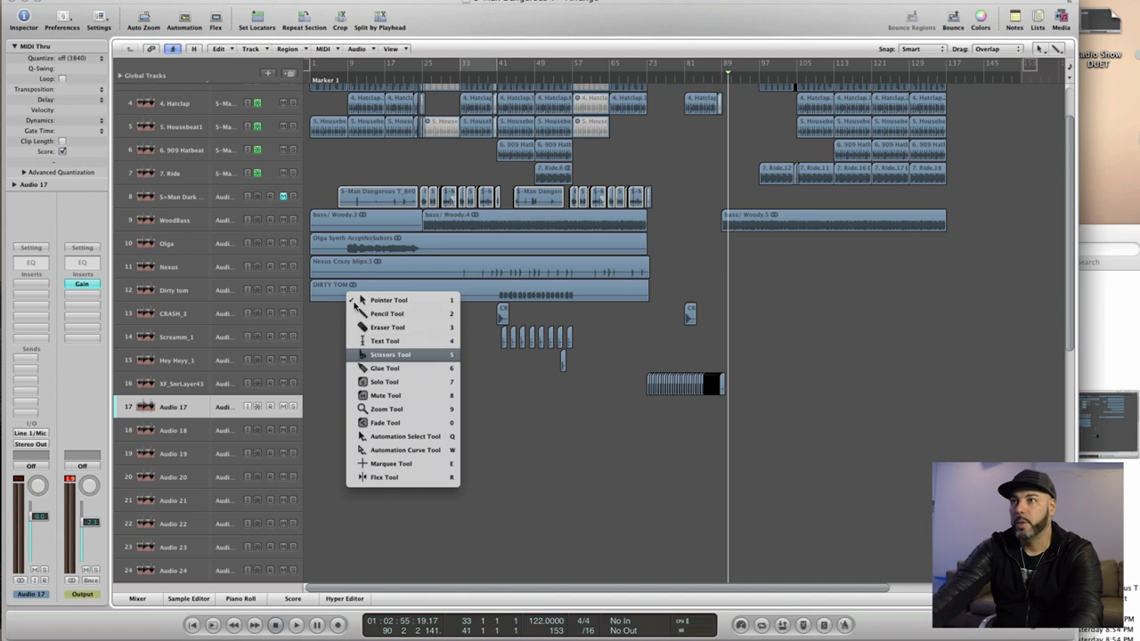
key(Escape)
click(347, 249)
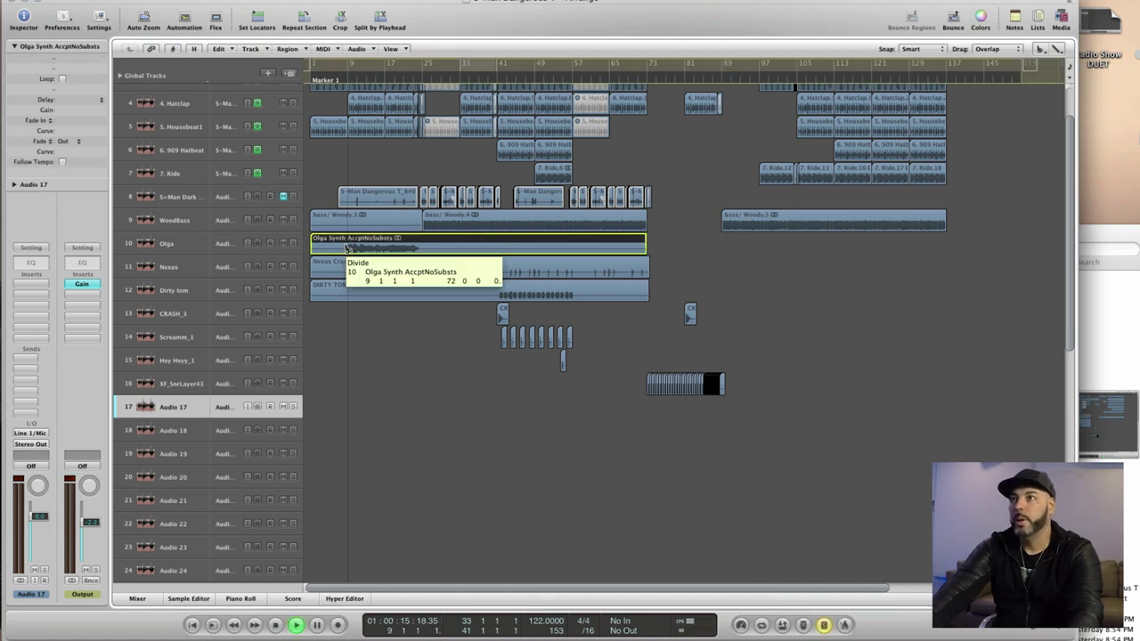
click(423, 247)
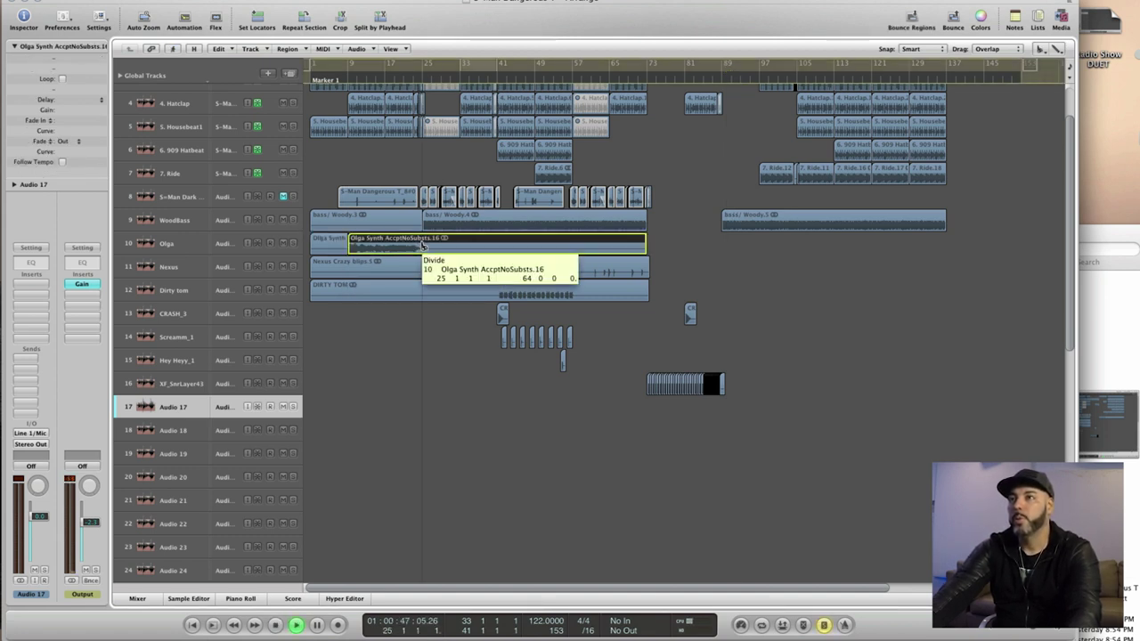
Copy the Olga synth section from bars 9 to 25 to about bar 77 on its track, and play from just before bar 73
key(Escape)
key(Escape)
drag(371, 244, 684, 241)
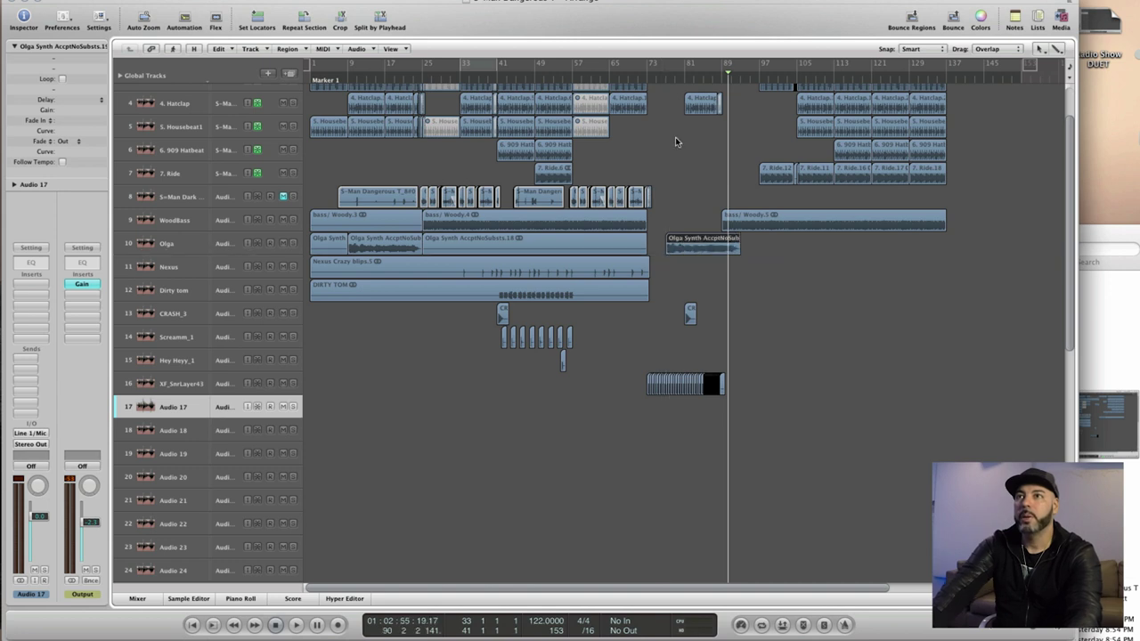
double_click(643, 80)
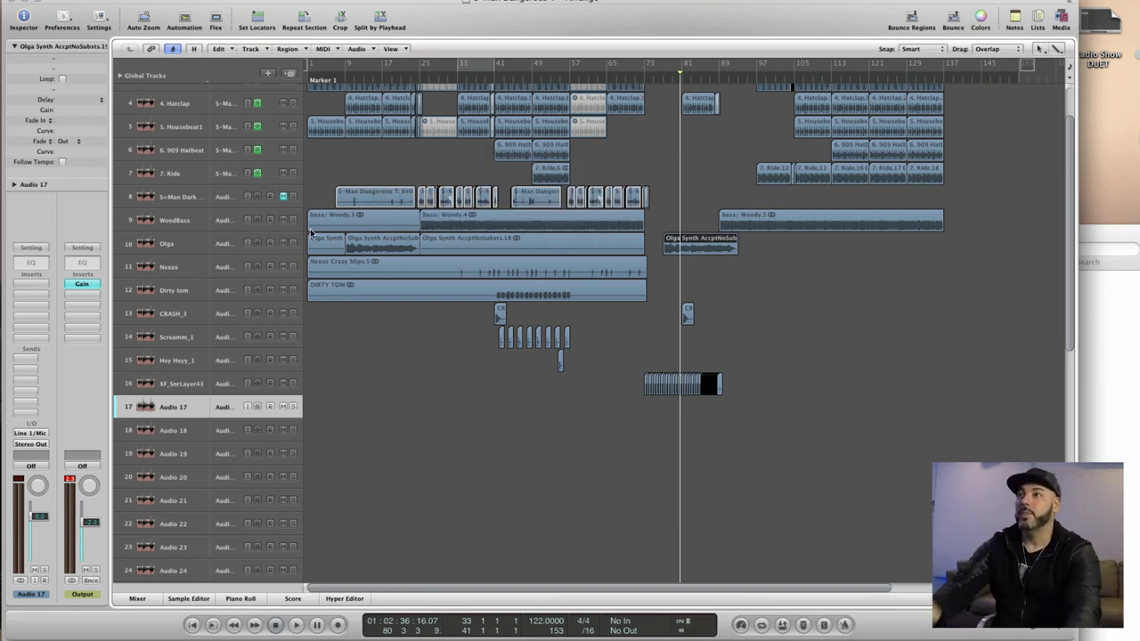
Unmute the S-Man Dark vocal track, move the empty Audio 17 track directly below it, and play from about bar 28
click(283, 196)
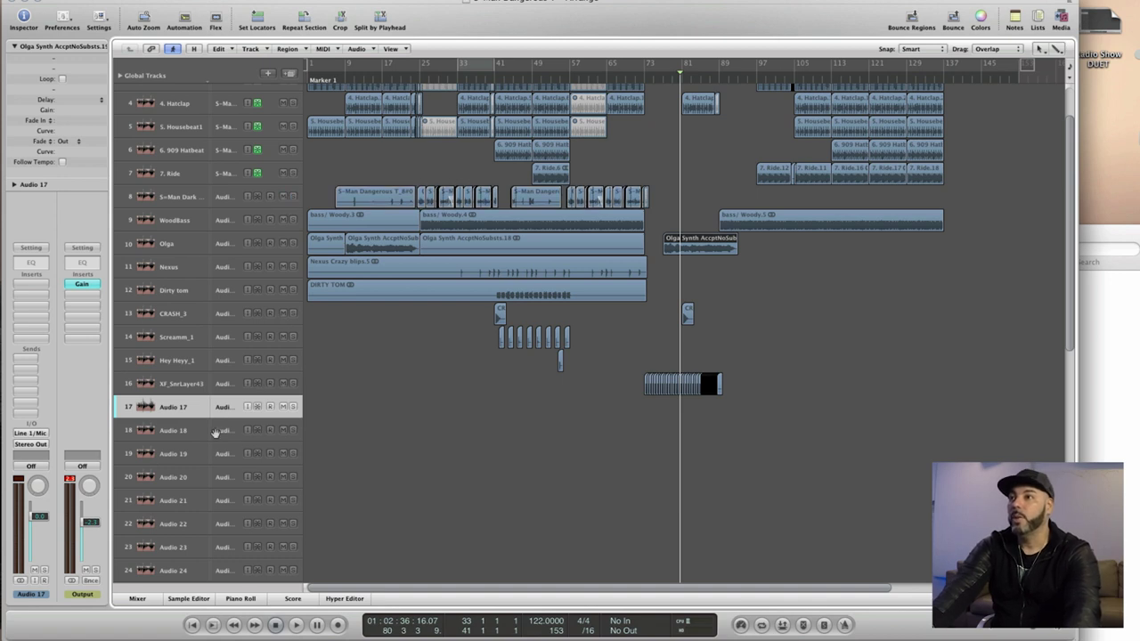
drag(191, 407, 199, 210)
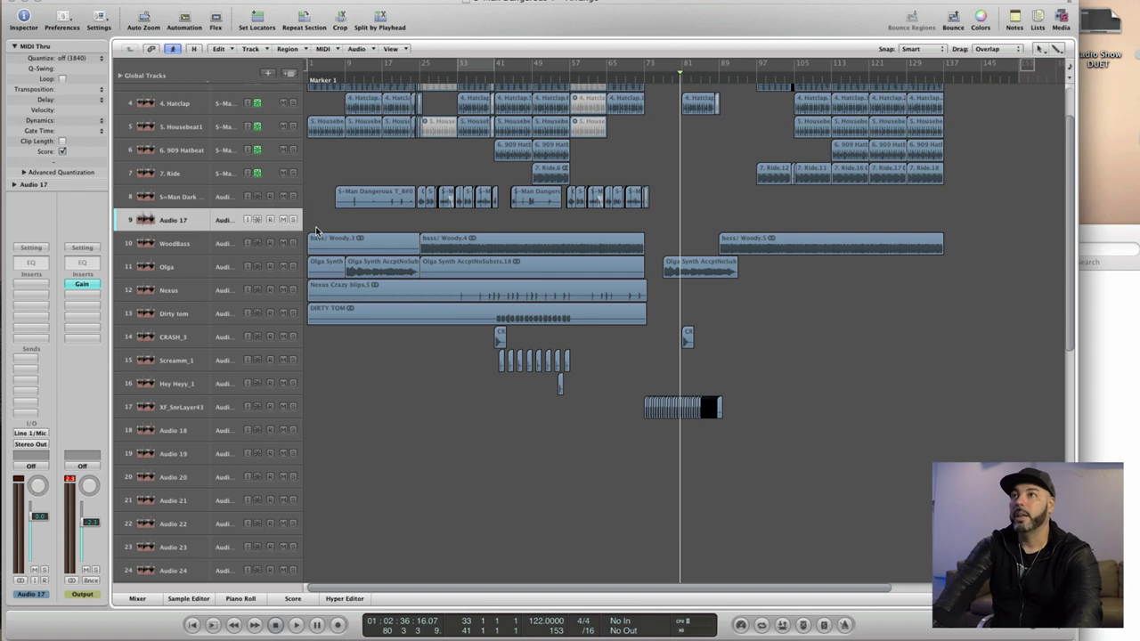
click(439, 80)
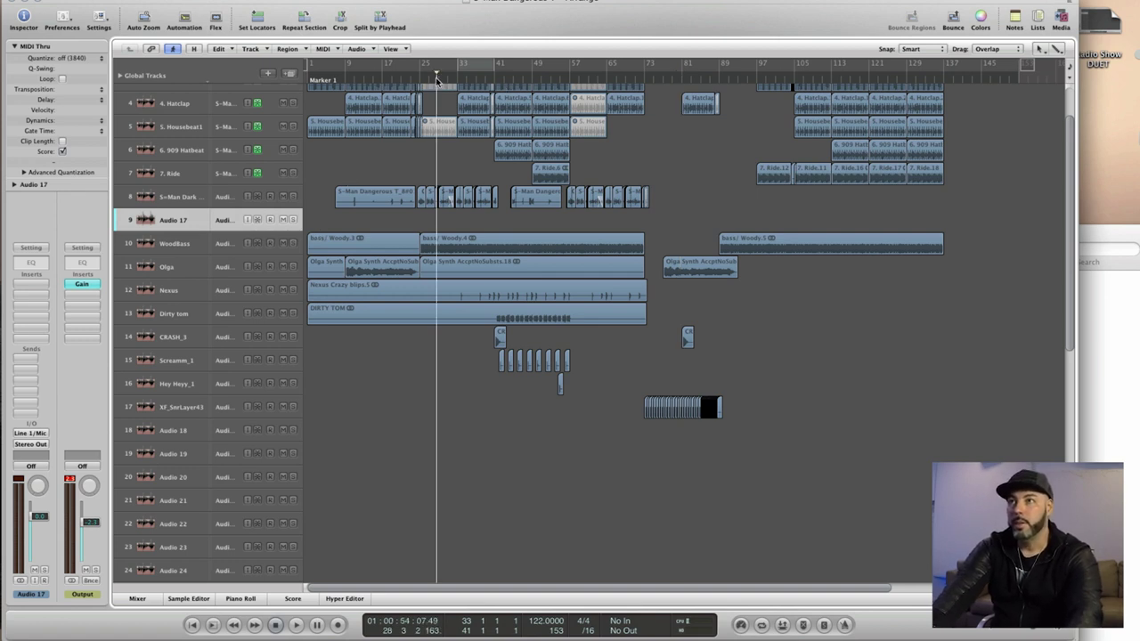
key(space)
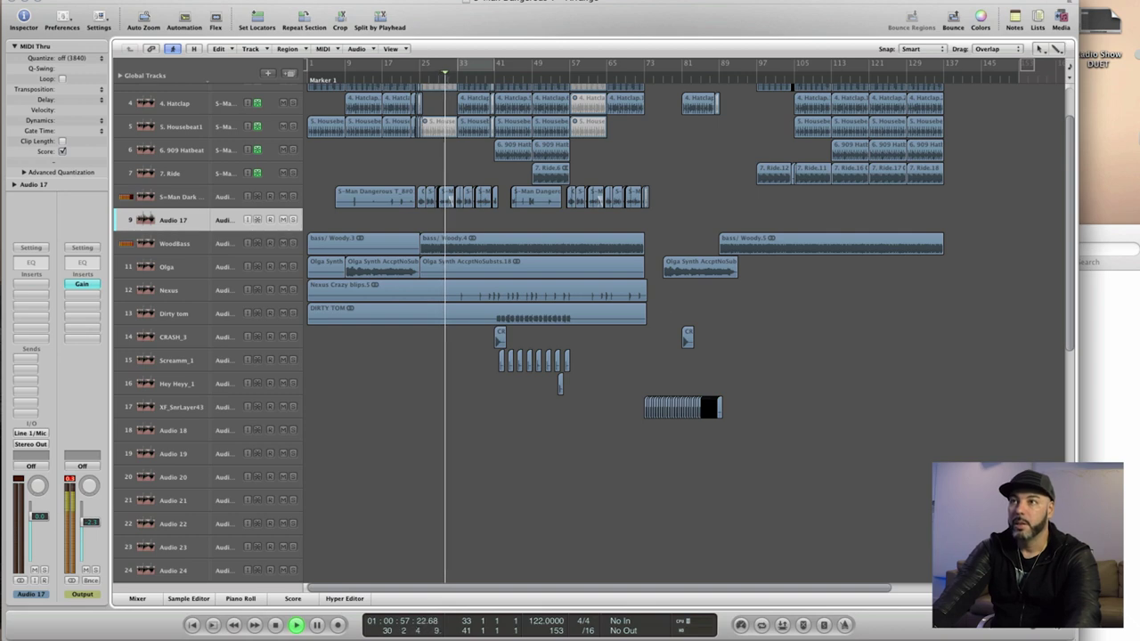
Split the S-Man Dark vocal region starting near bar 29 just after bar 30 with the Scissors tool, and play from about bar 30
key(ctrl+Right)
key(ctrl+Right)
key(ctrl+Right)
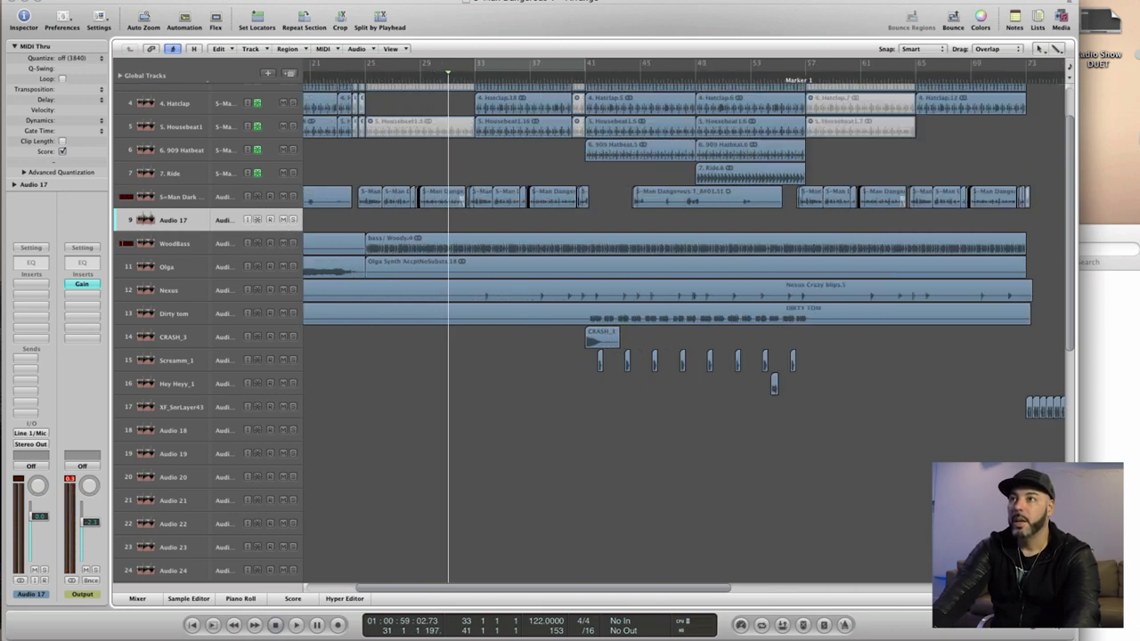
key(Escape)
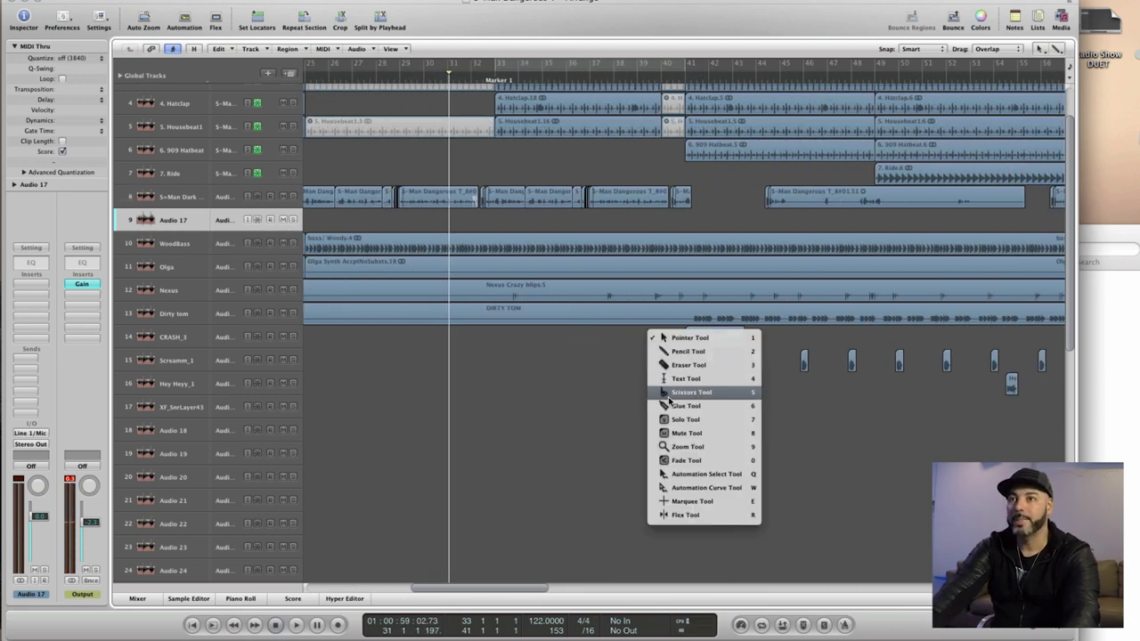
key(Escape)
key(Escape)
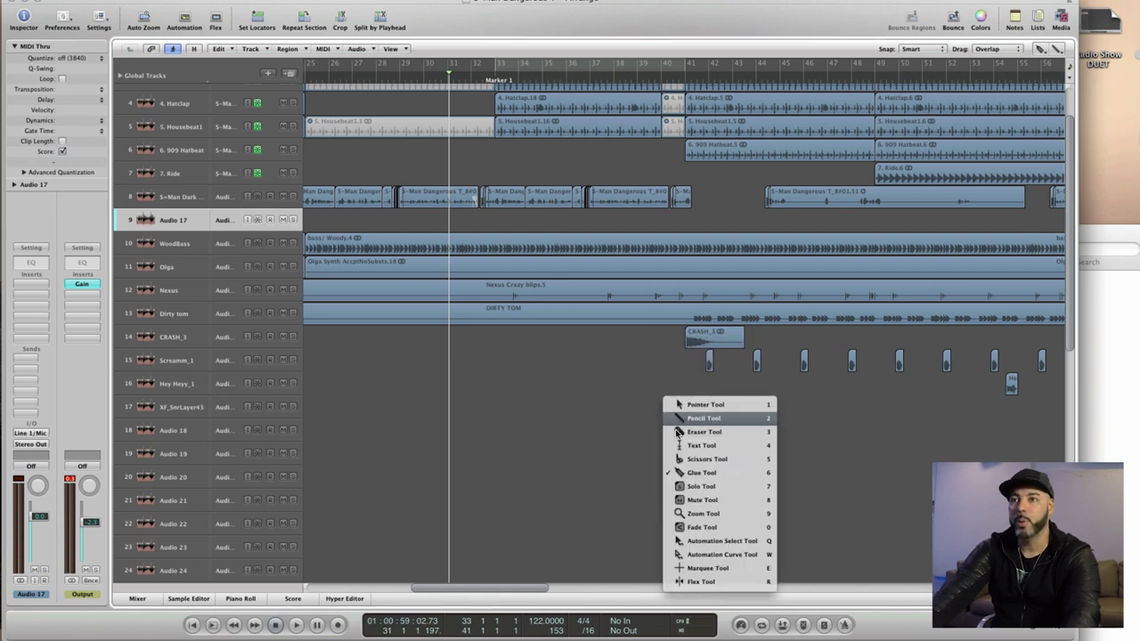
key(Escape)
click(413, 80)
key(space)
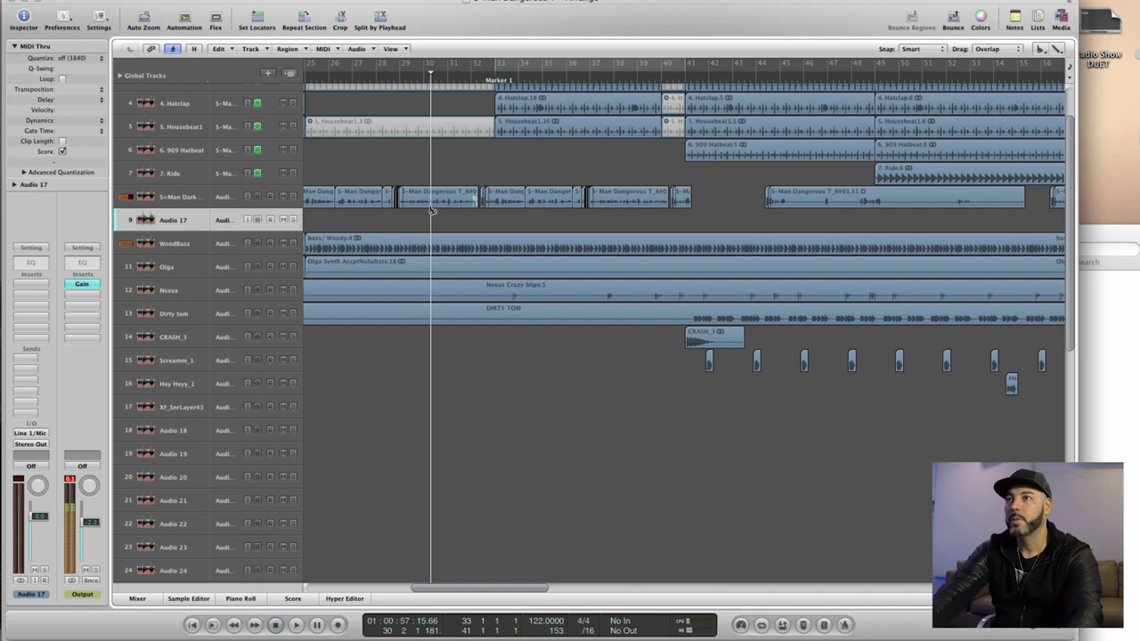
click(429, 204)
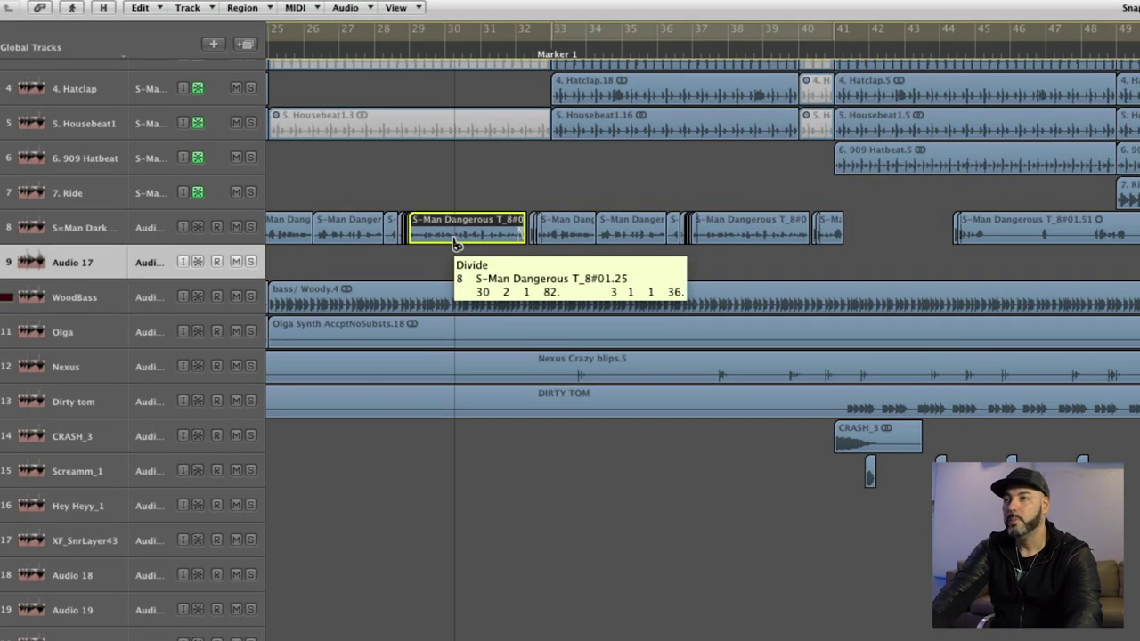
drag(454, 244, 452, 255)
click(453, 56)
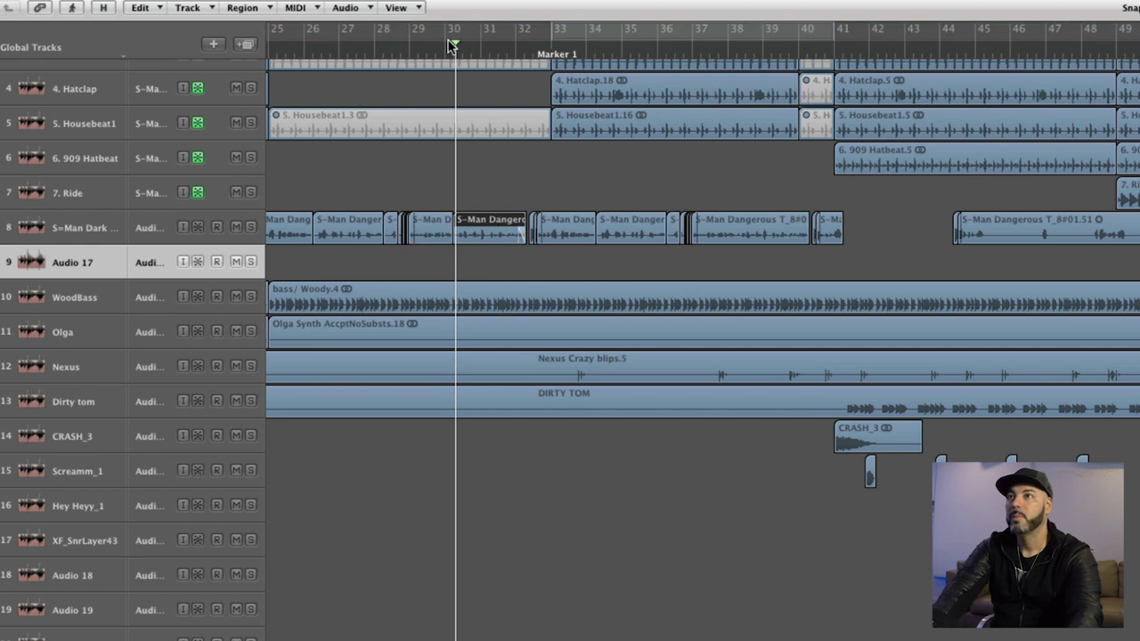
key(space)
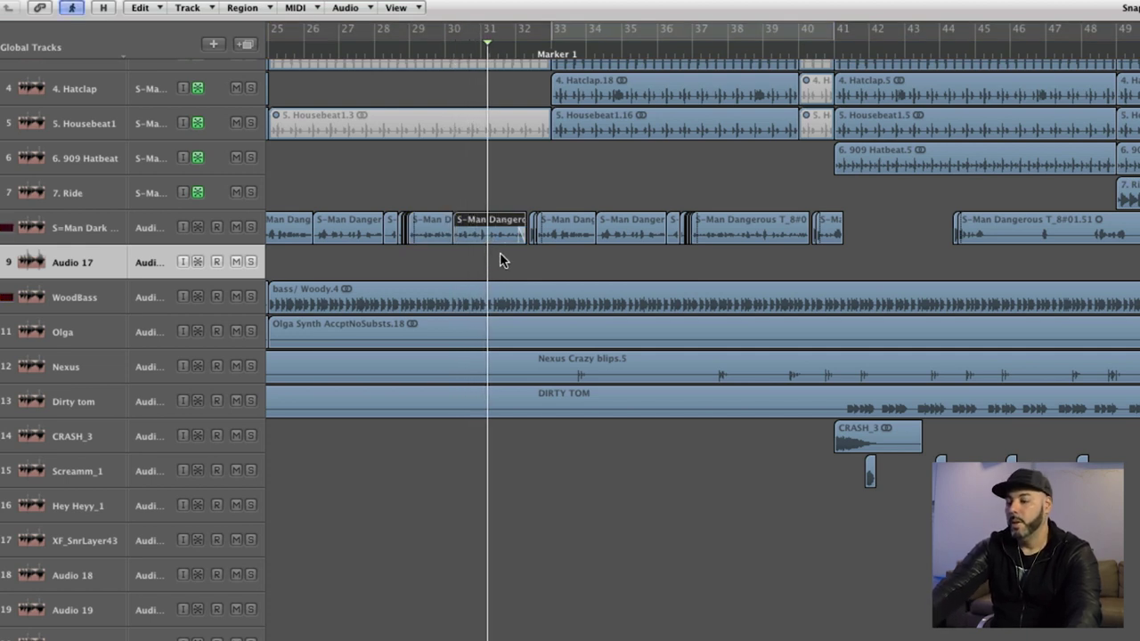
Copy the second piece of the split vocal region to about bar 73 on the same track, and play from just before it
key(t)
click(511, 257)
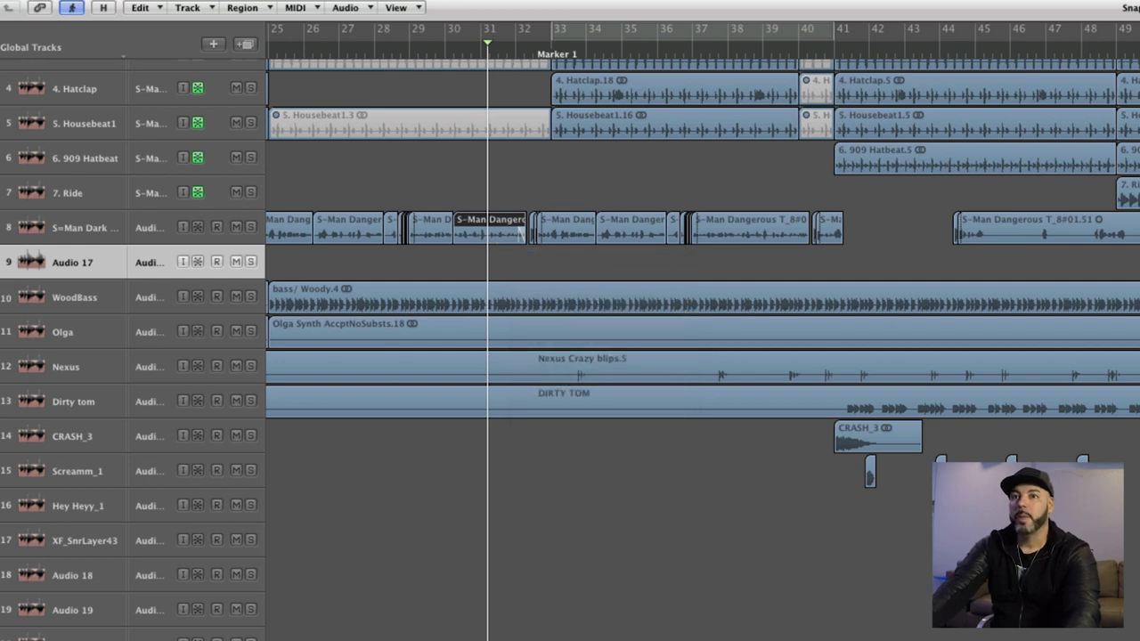
key(super+Left)
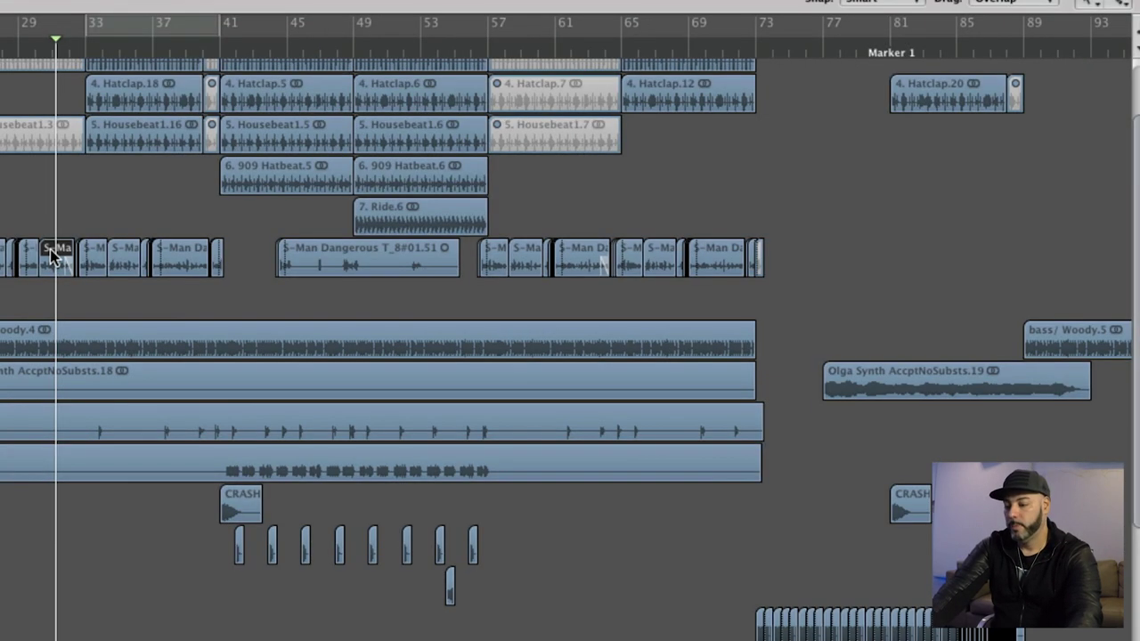
drag(488, 227, 720, 228)
drag(327, 258, 770, 268)
click(750, 45)
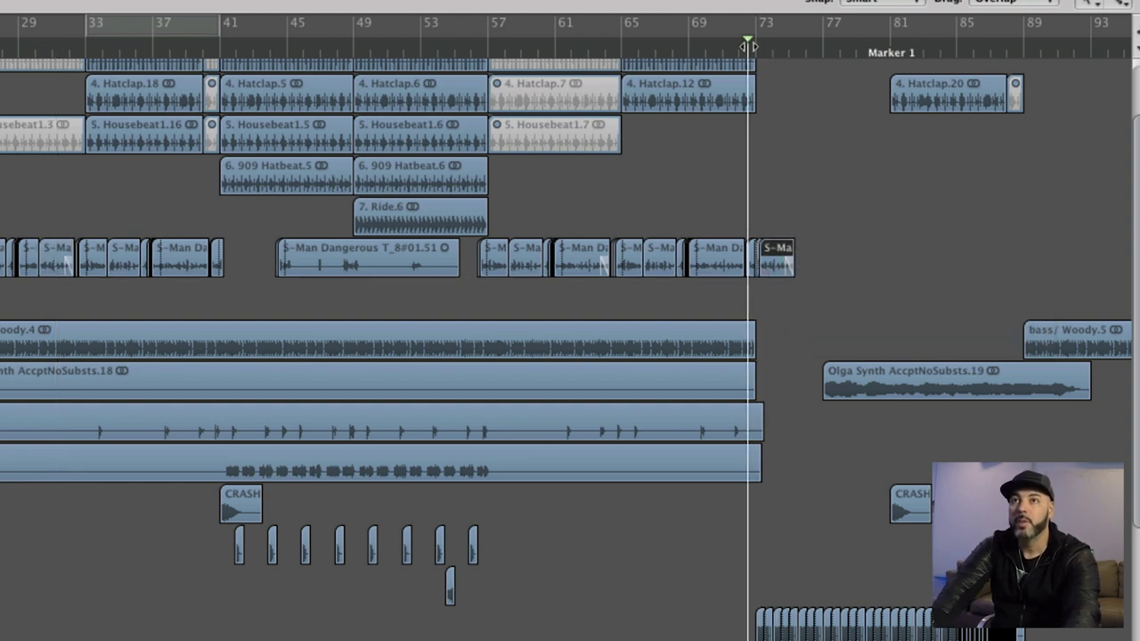
key(space)
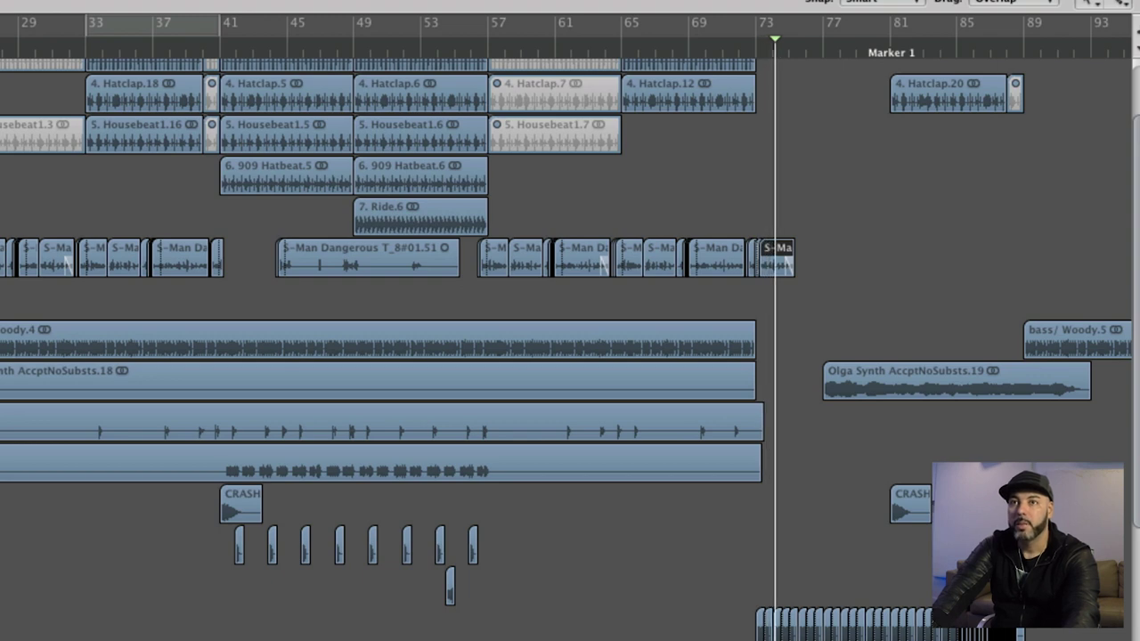
Shorten the copied vocal region to end just past bar 74, and play from just before bar 73
key(super+Right)
key(super+Right)
key(super+Right)
key(super+Right)
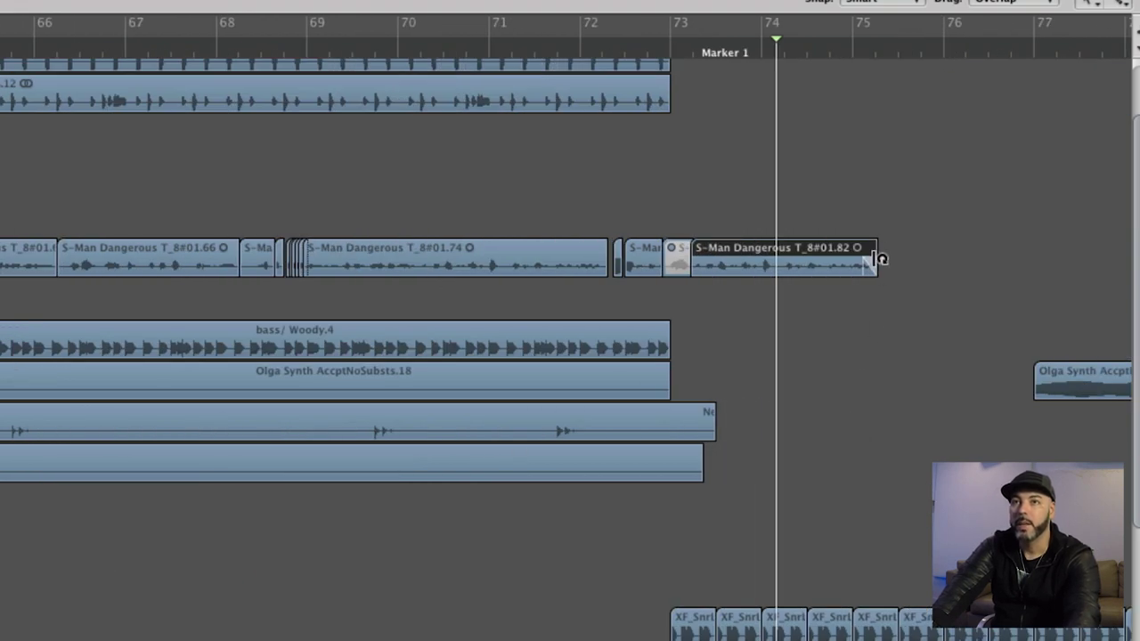
drag(868, 268, 774, 293)
key(t)
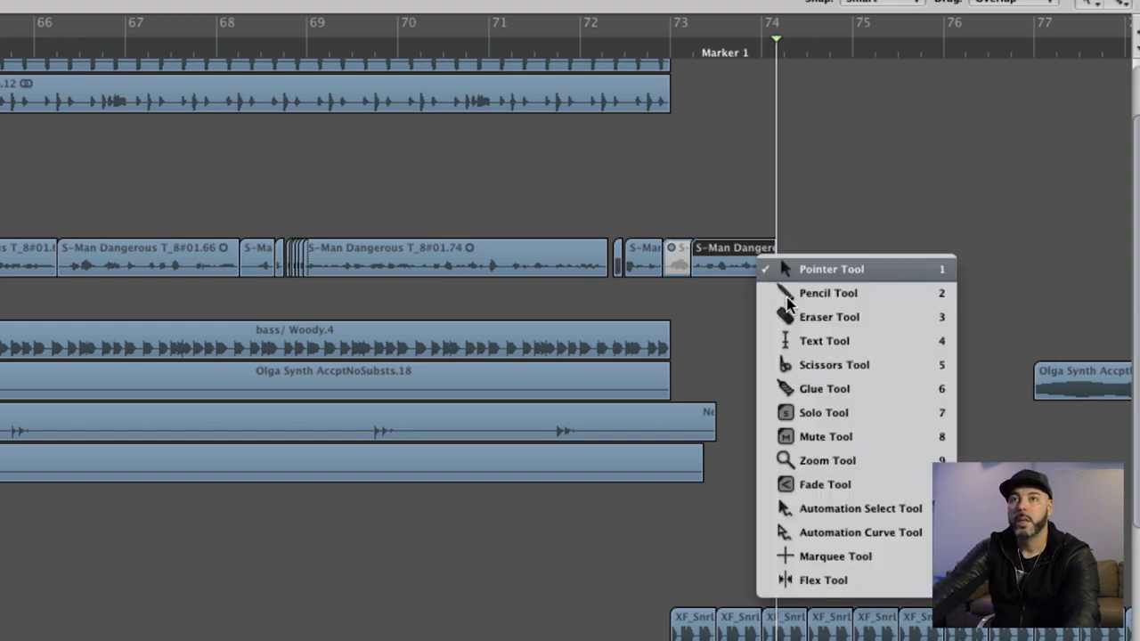
click(797, 486)
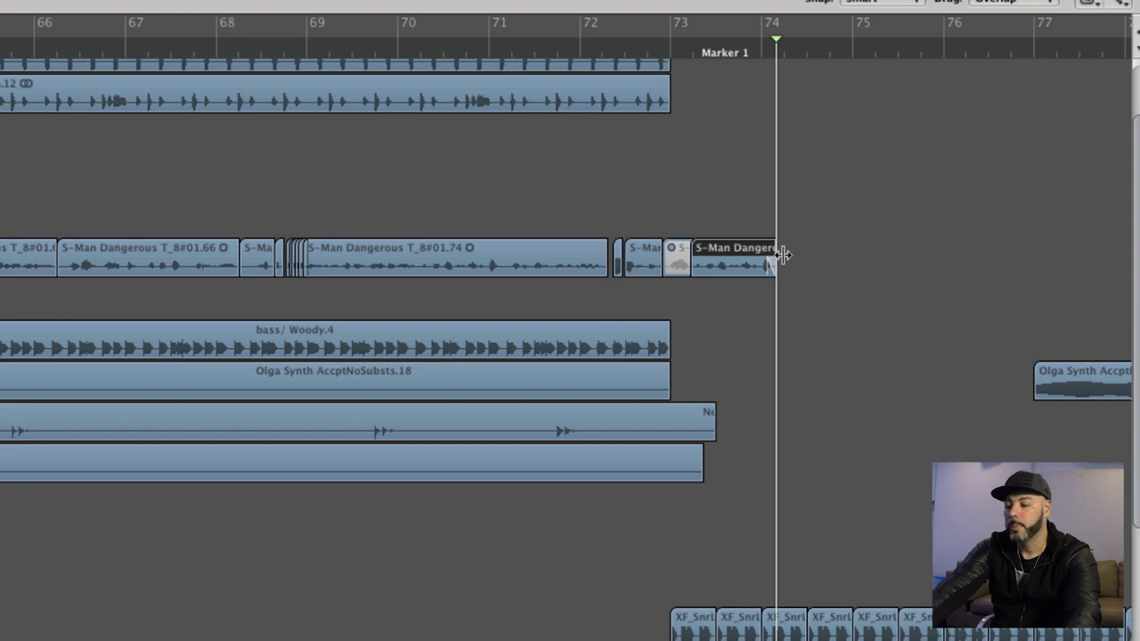
key(t)
click(815, 264)
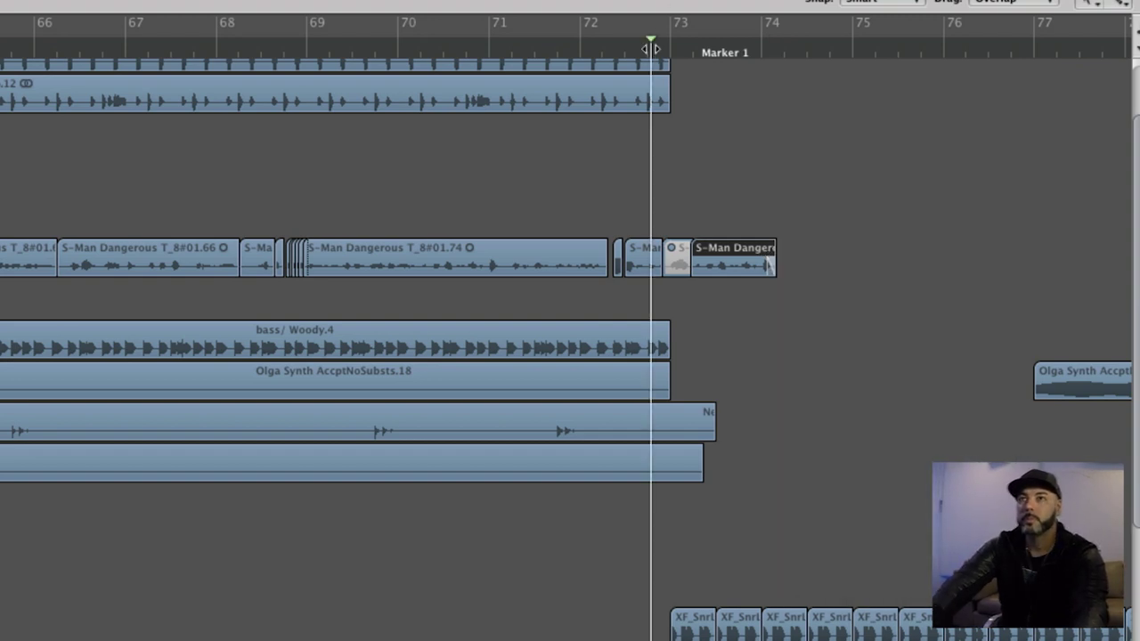
double_click(659, 36)
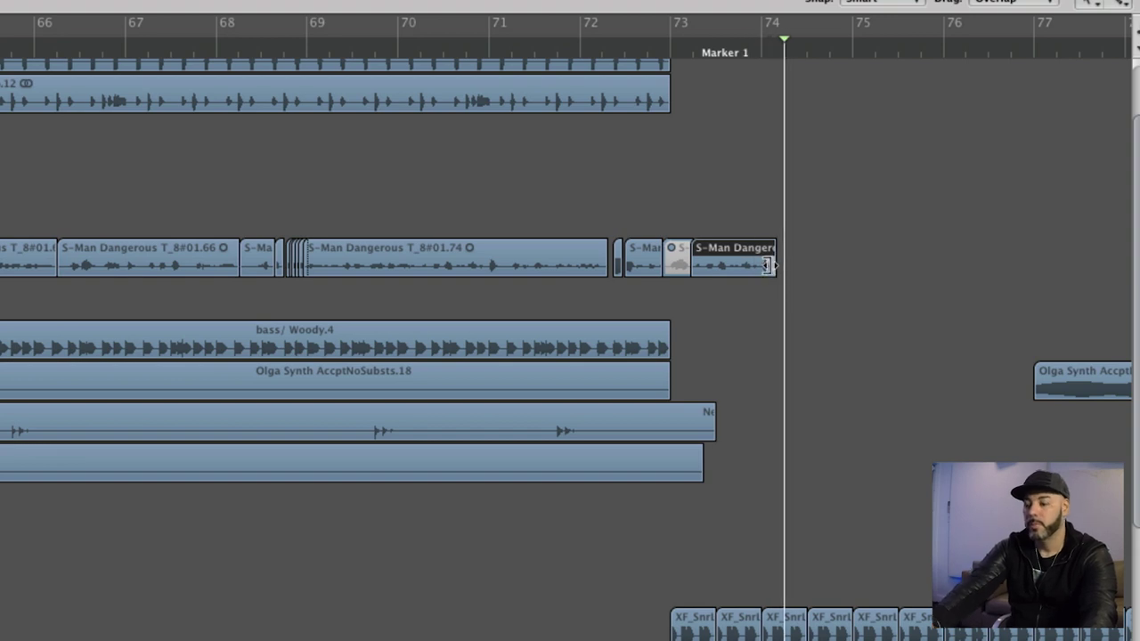
Try the Fade tool at the copied vocal's end, extend the region slightly with the Pointer tool, and play from about bar 73
key(Escape)
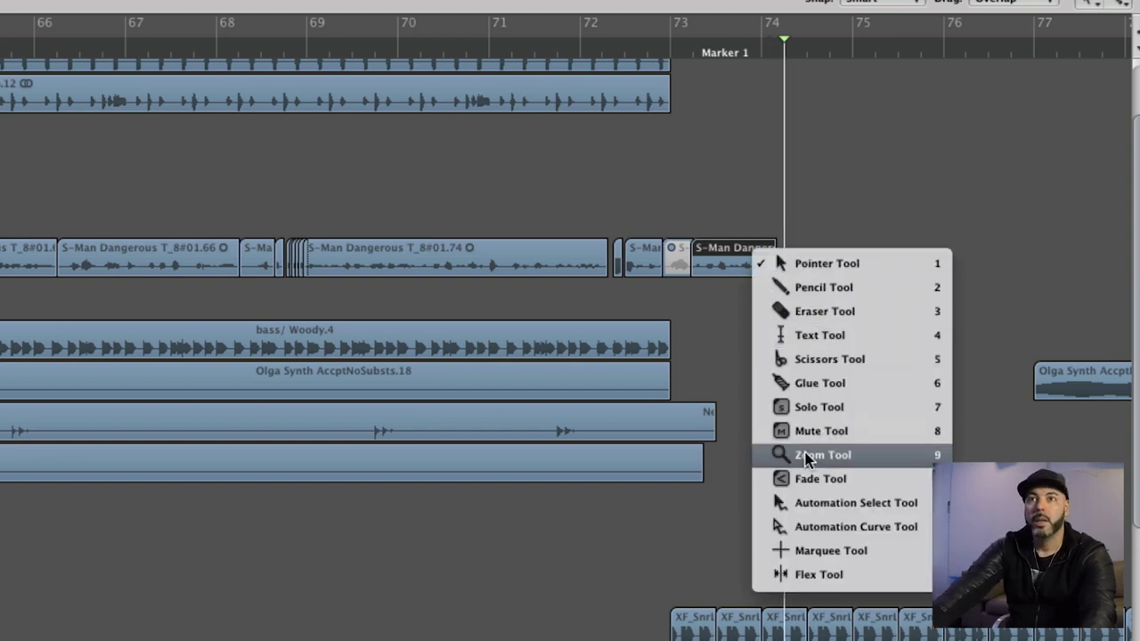
click(782, 476)
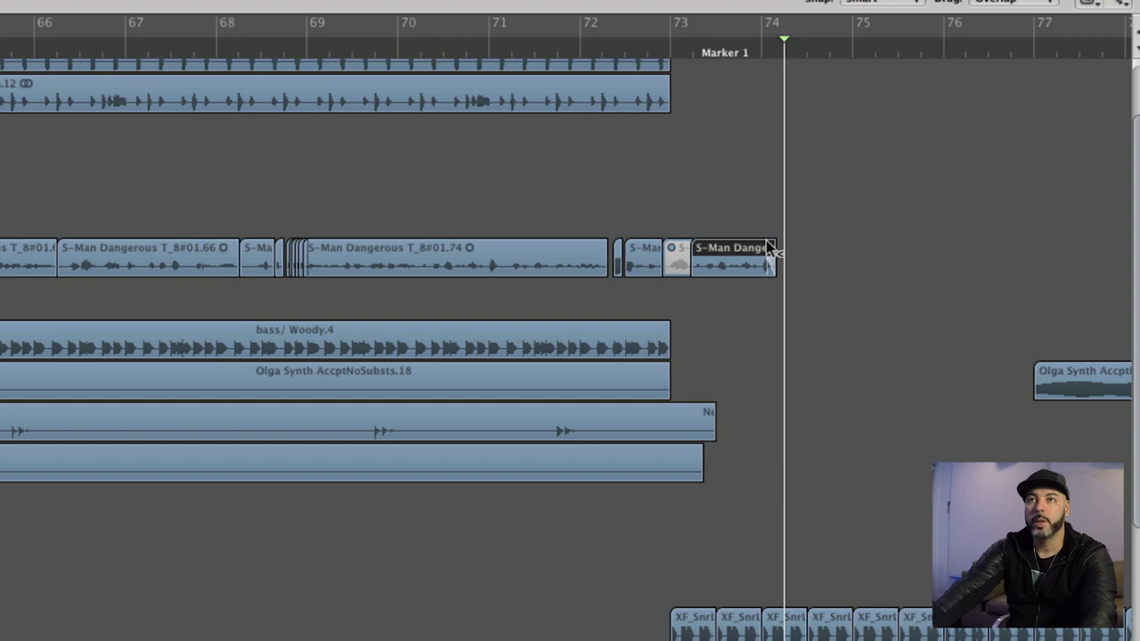
scroll(766, 243, up, 1)
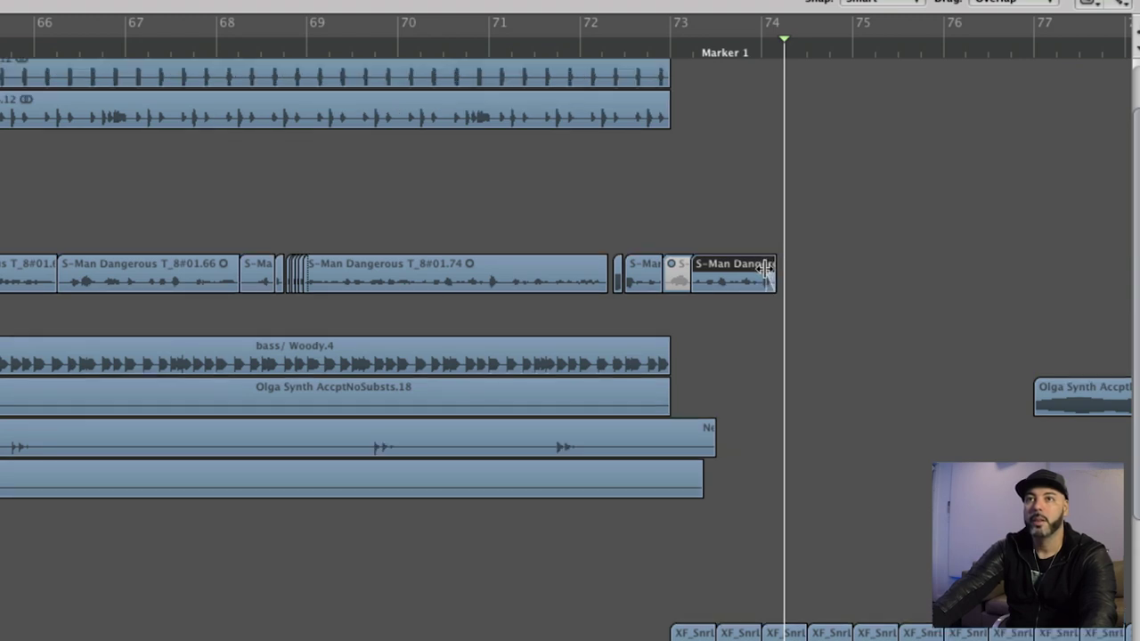
click(666, 55)
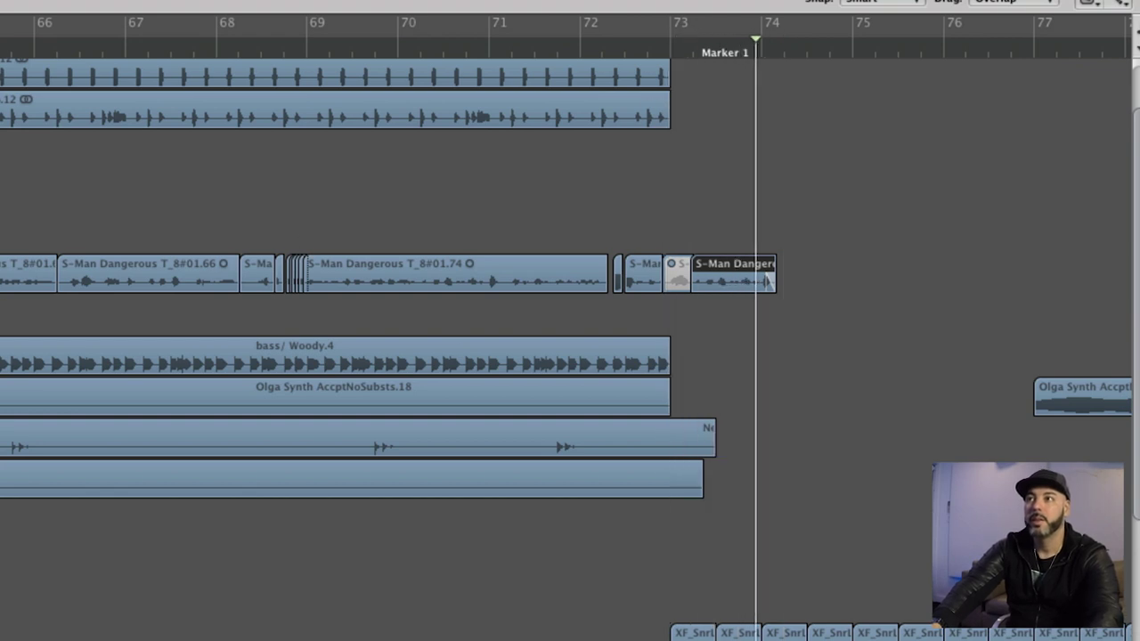
key(Escape)
click(700, 337)
drag(771, 282, 774, 282)
double_click(667, 51)
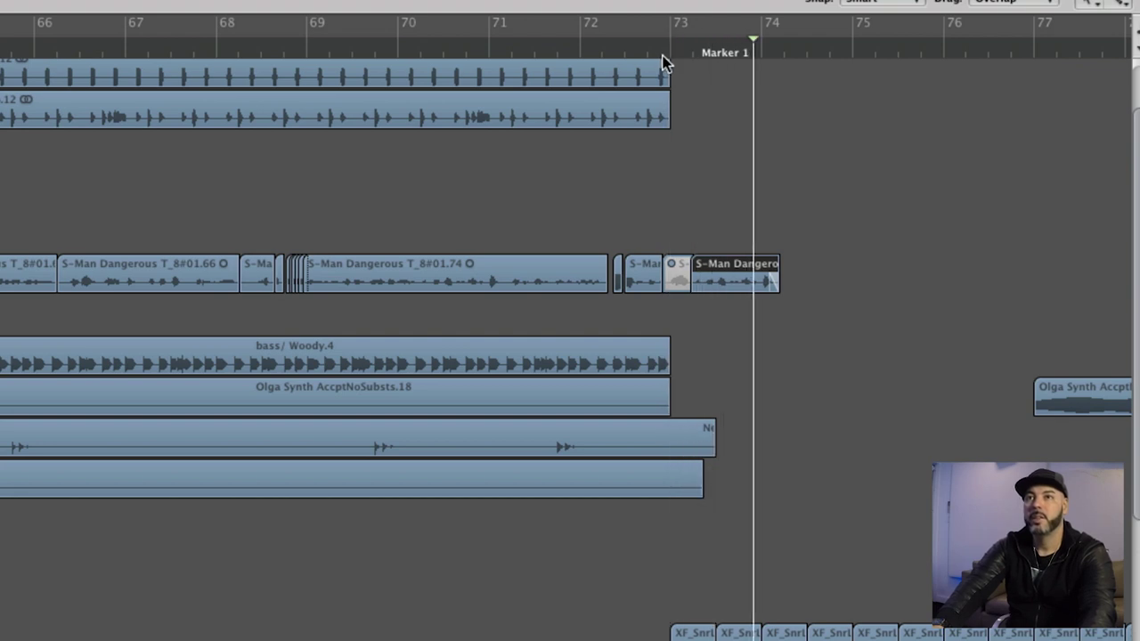
Copy the trimmed vocal region twice, back to back, to just after bars 74 and 75, playing from bar 73 between copies
drag(716, 265, 805, 267)
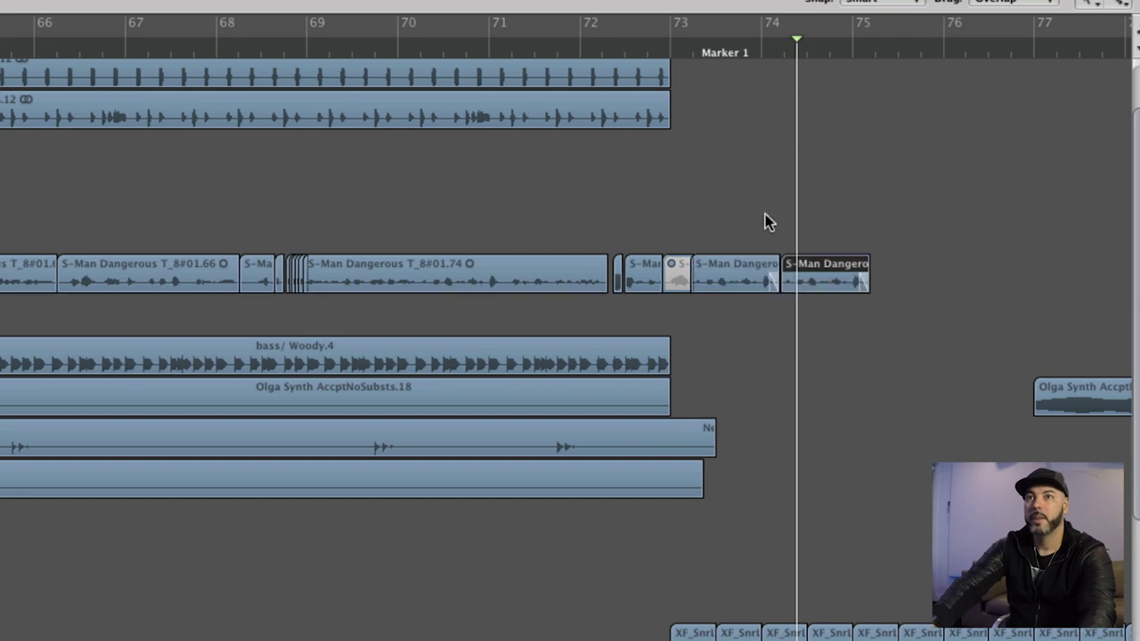
double_click(667, 52)
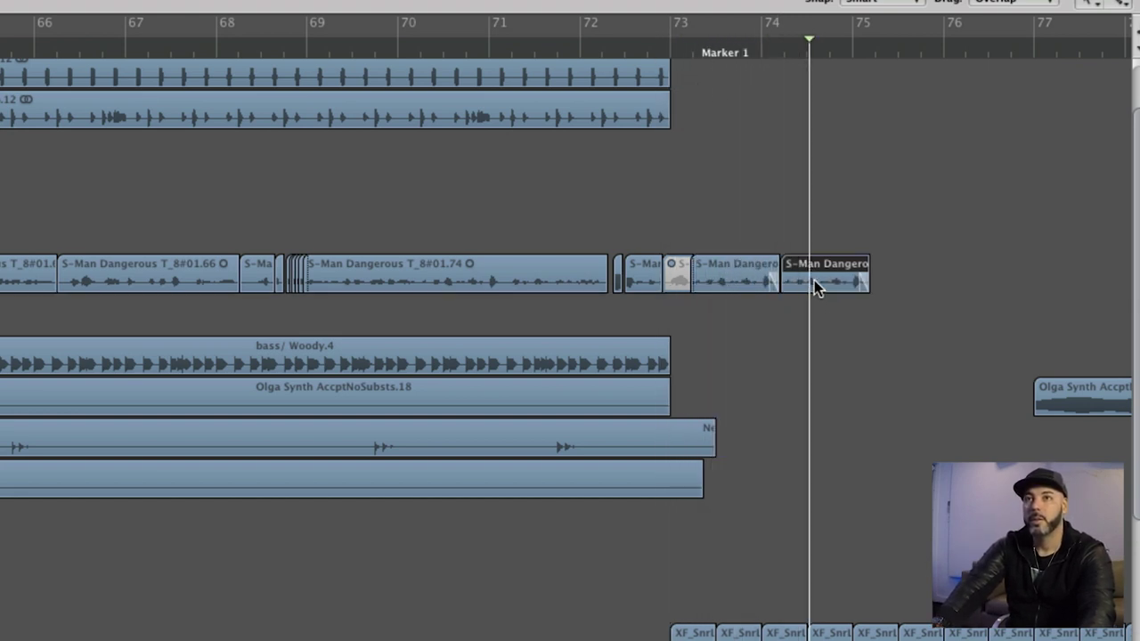
drag(810, 276, 902, 267)
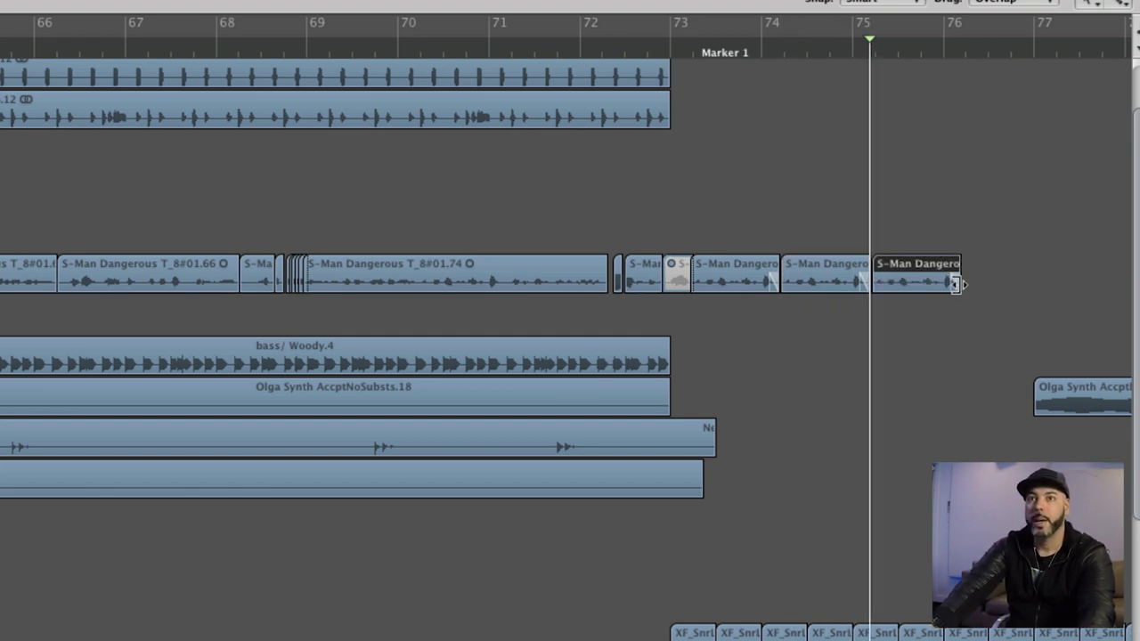
Extend the last vocal copy to end just past bar 77, checking the ending by playing from about bar 76
drag(971, 283, 1021, 283)
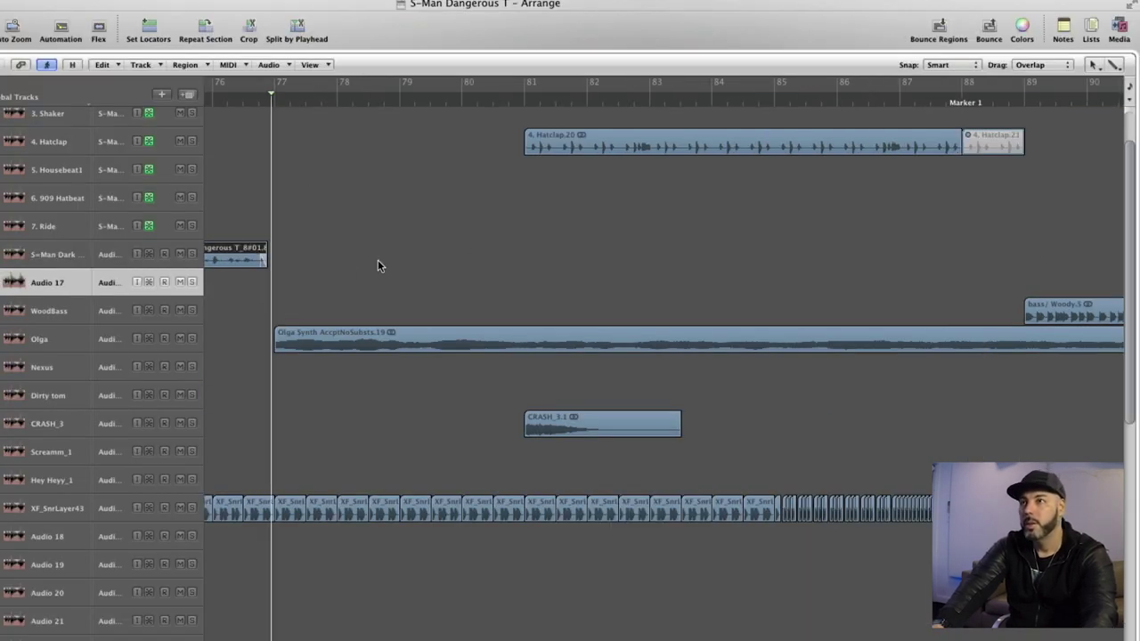
drag(263, 259, 277, 259)
click(208, 100)
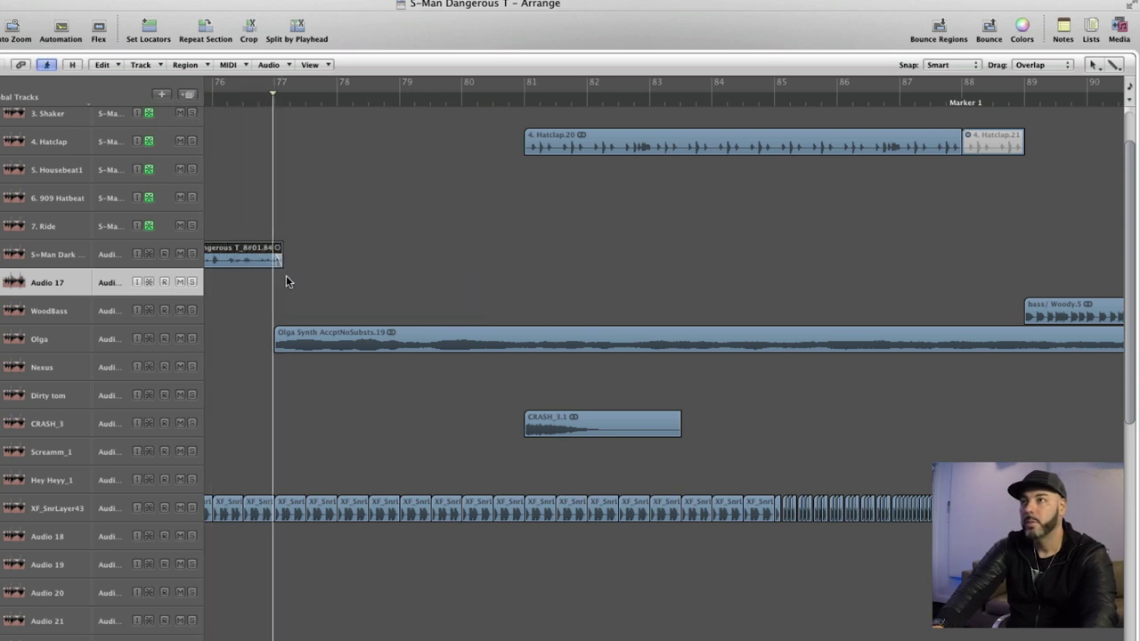
mouse_move(280, 259)
mouse_down()
mouse_move(295, 260)
mouse_move(298, 248)
mouse_up()
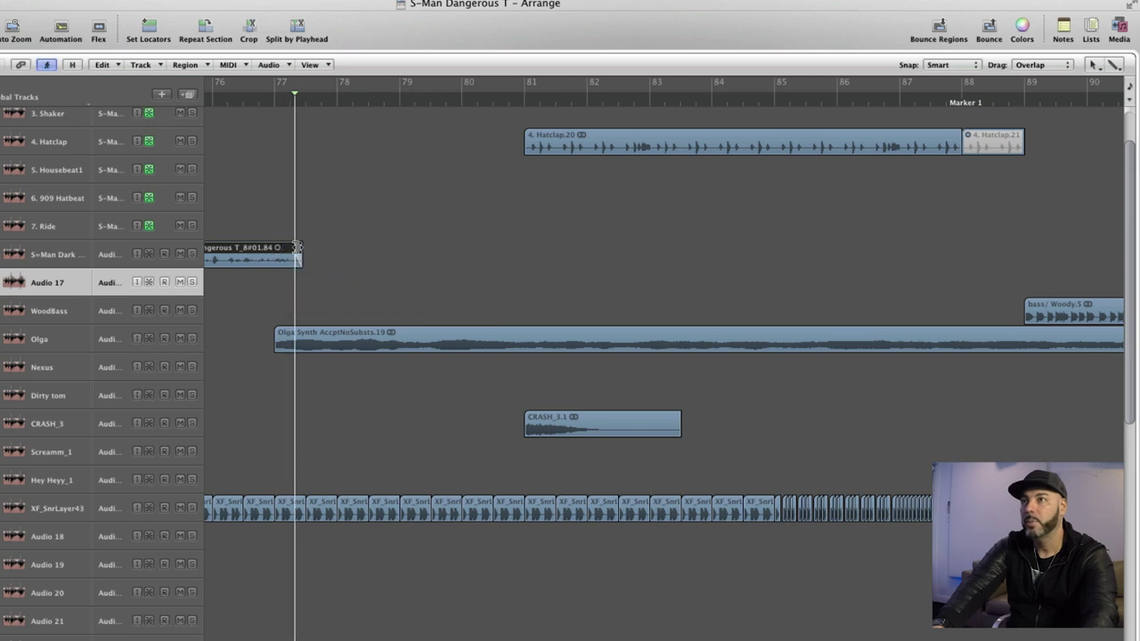
click(220, 99)
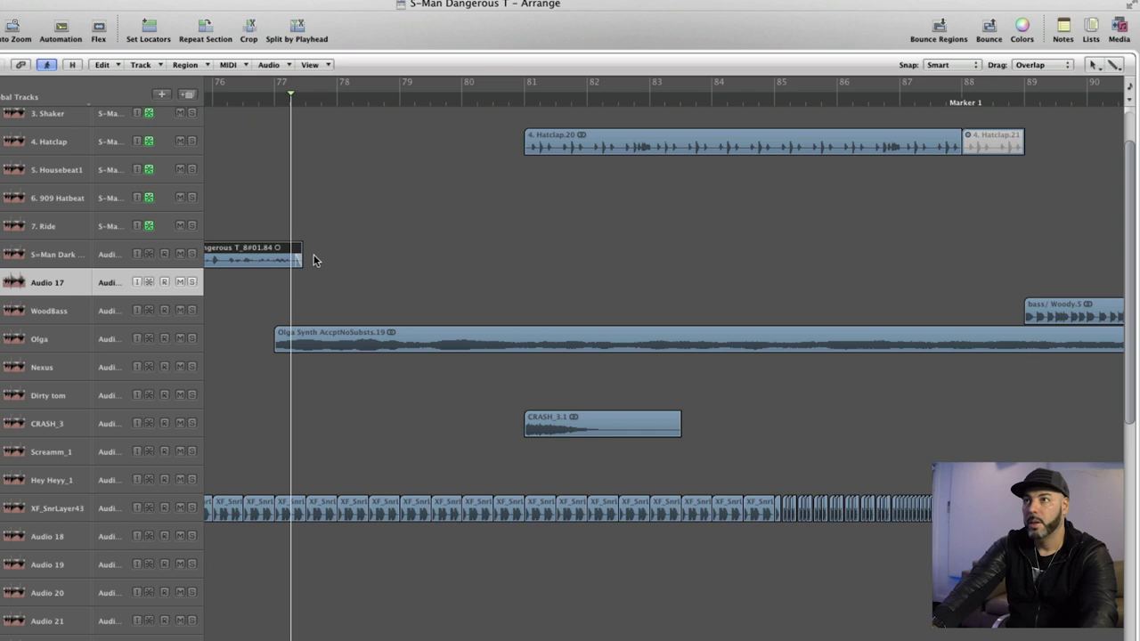
drag(298, 260, 292, 260)
Copy a short vocal region from about bar 73 to directly after the extended one, and play from just before bar 77
key(Escape)
key(Escape)
scroll(370, 267, left, 10)
scroll(372, 274, right, 3)
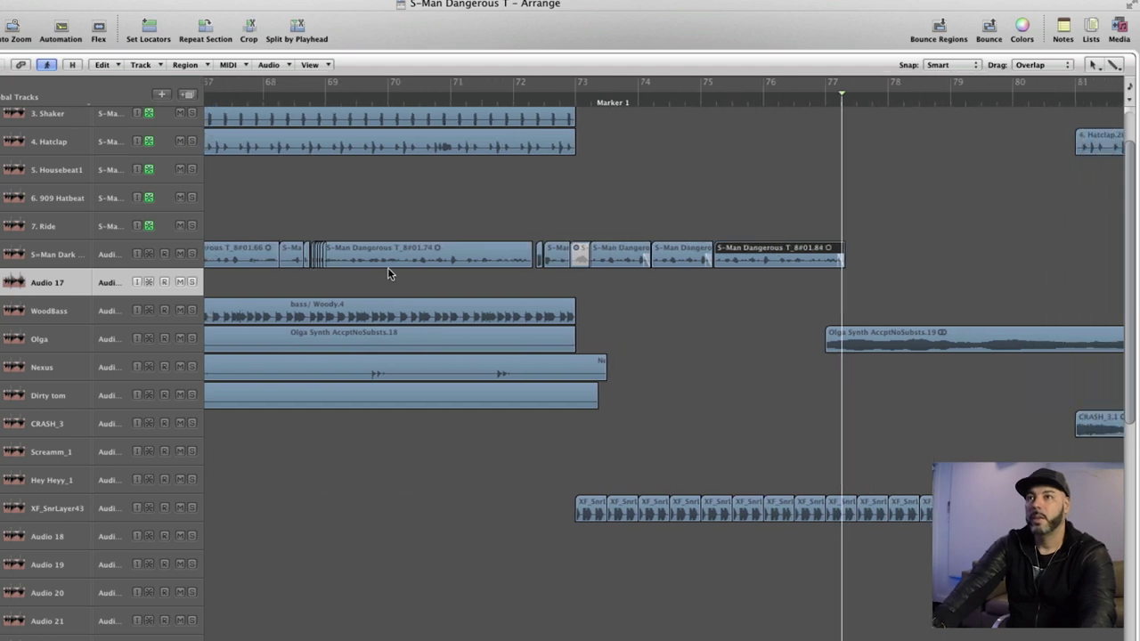
drag(576, 259, 827, 260)
click(779, 89)
key(space)
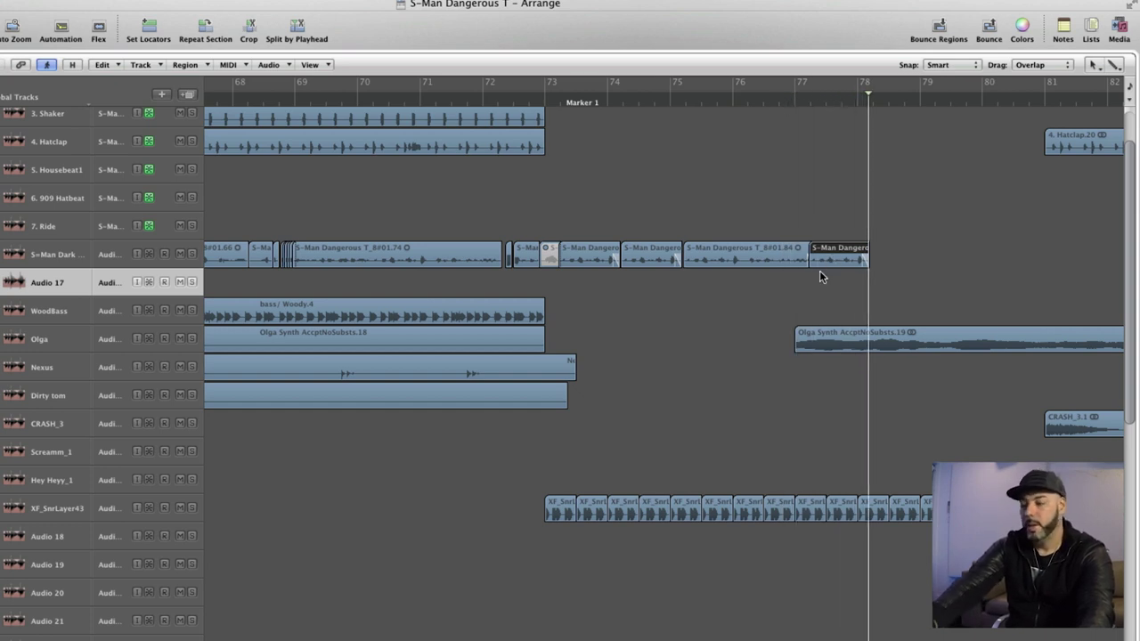
Cut a small slice near the start of the newly copied vocal region, just after bar 77, with the Scissors tool
key(Escape)
key(Escape)
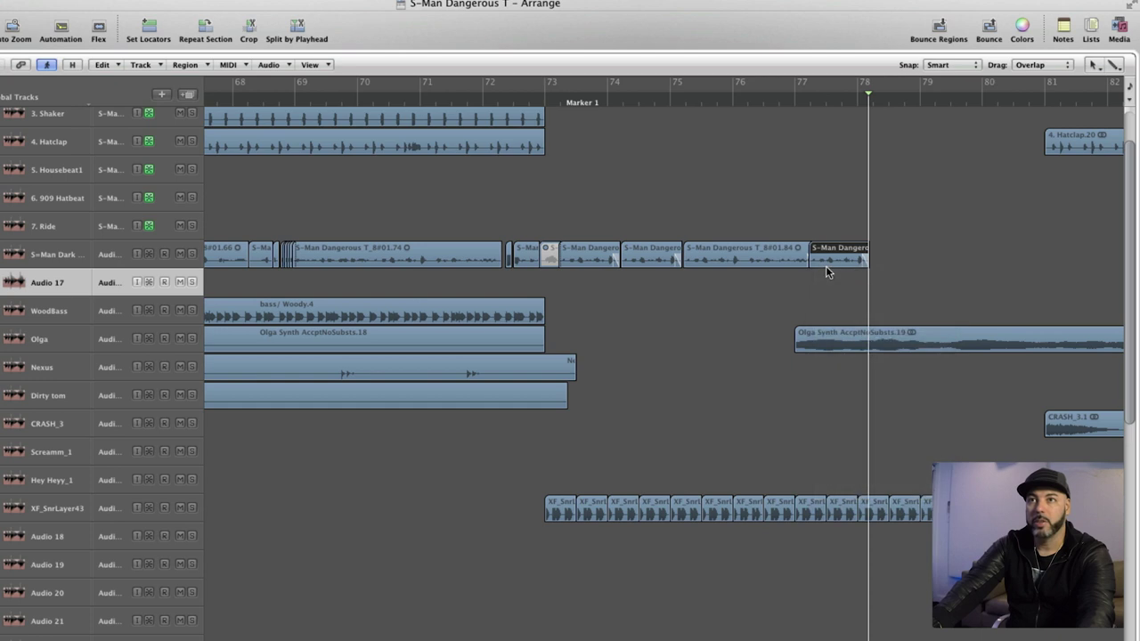
click(817, 262)
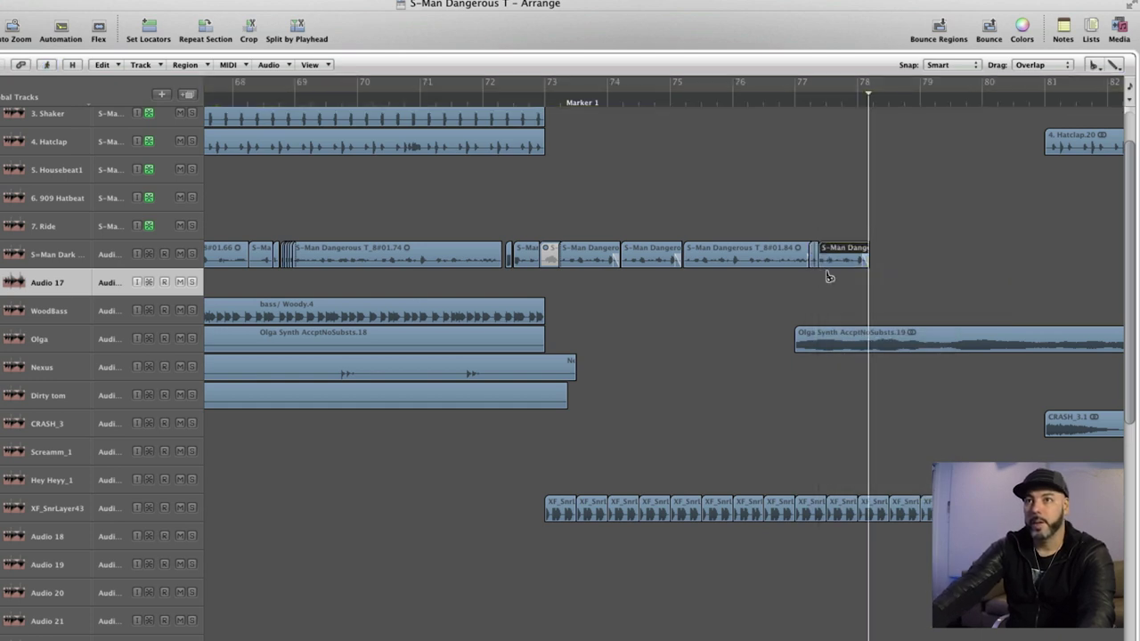
Copy the small vocal slice to the end of the phrase just after bar 78, and play from just before bar 77
key(Escape)
key(Escape)
drag(813, 259, 874, 259)
click(783, 112)
key(space)
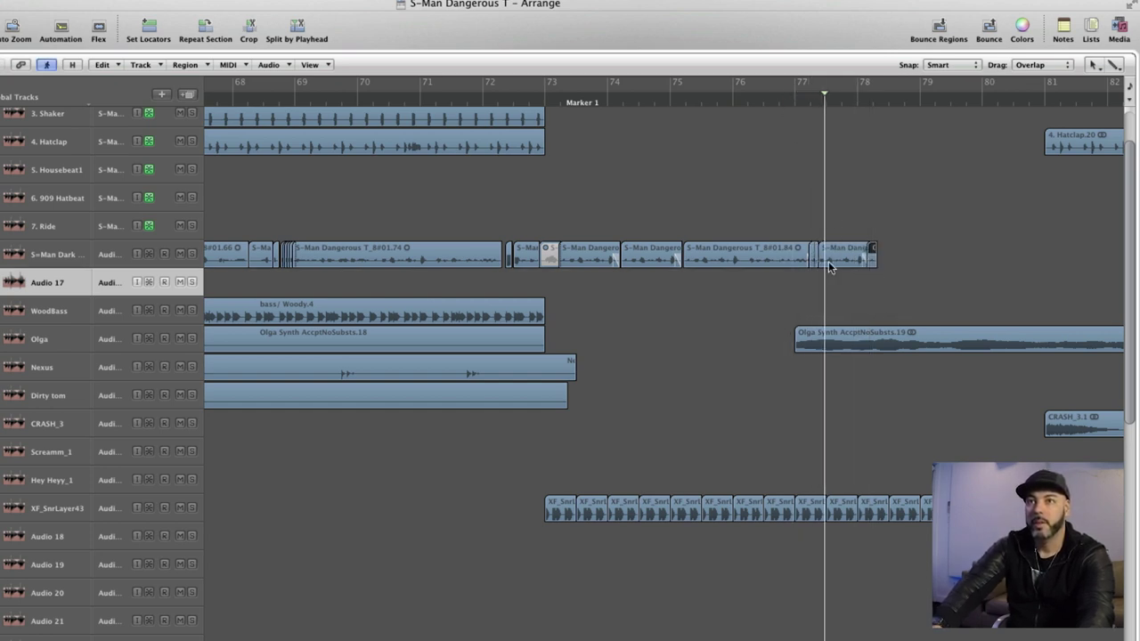
Nudge the small vocal slice at the phrase's end slightly earlier, just after bar 78, and check the timing by playing from before bar 77
drag(870, 255, 873, 262)
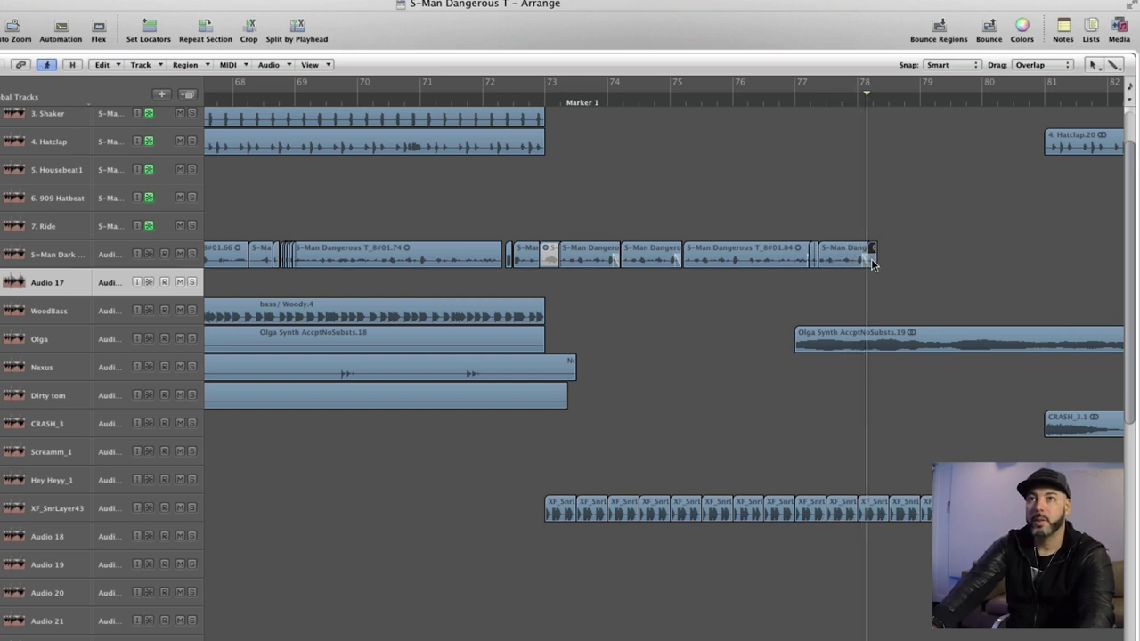
key(super+Right)
key(super+Right)
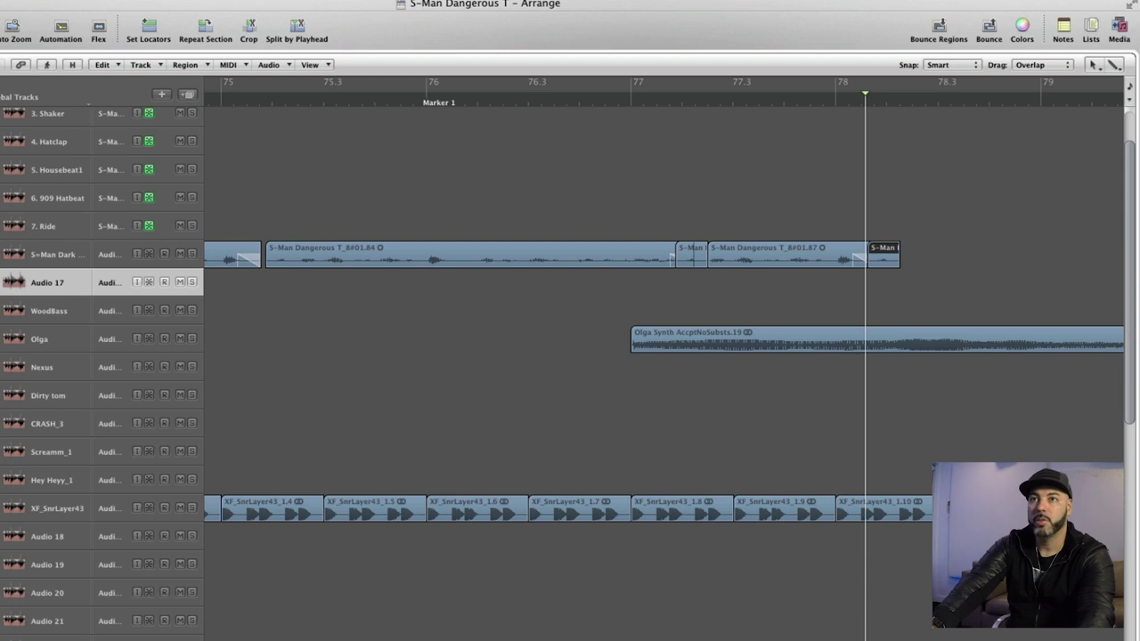
click(564, 105)
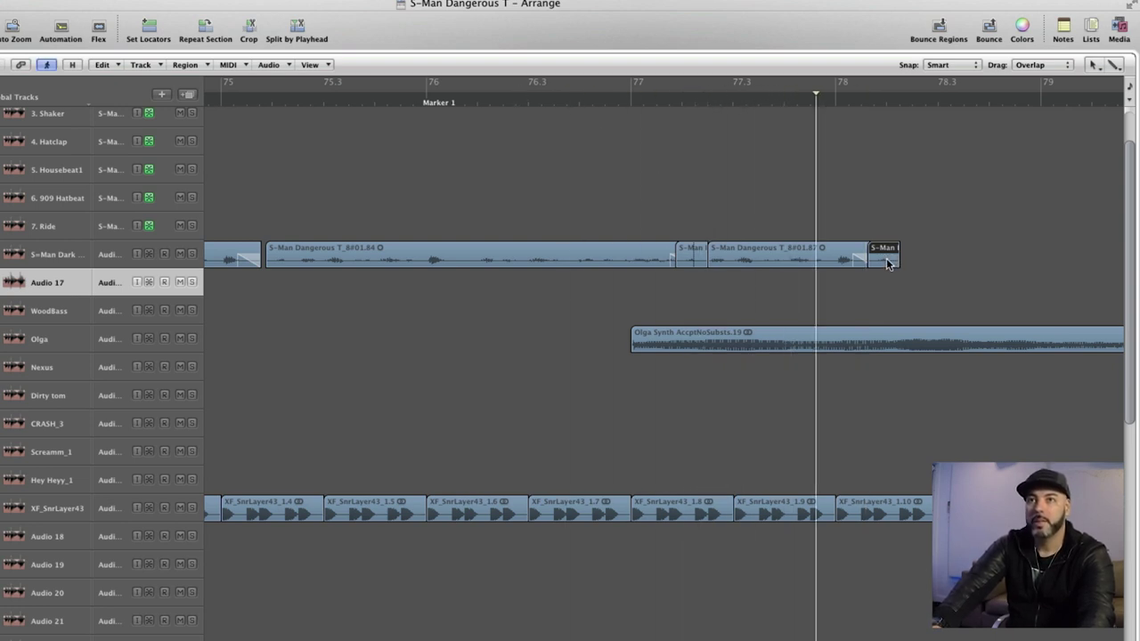
drag(886, 258, 879, 258)
click(727, 103)
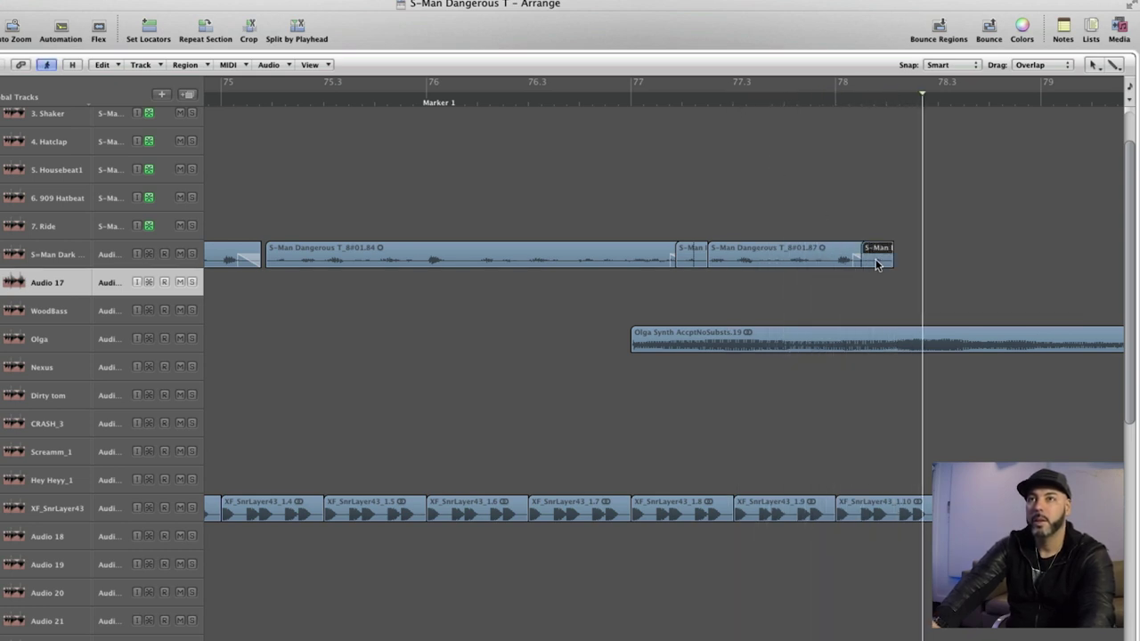
click(621, 104)
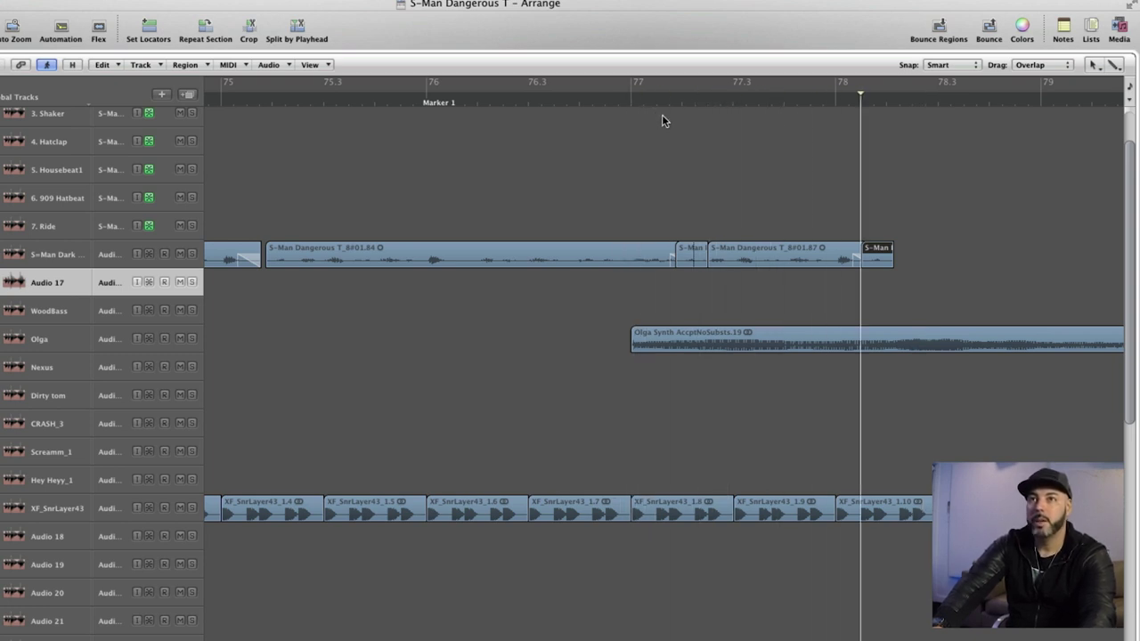
Try nudging the small vocal slice just after bar 78 slightly earlier again, and play from just before the bar
click(872, 257)
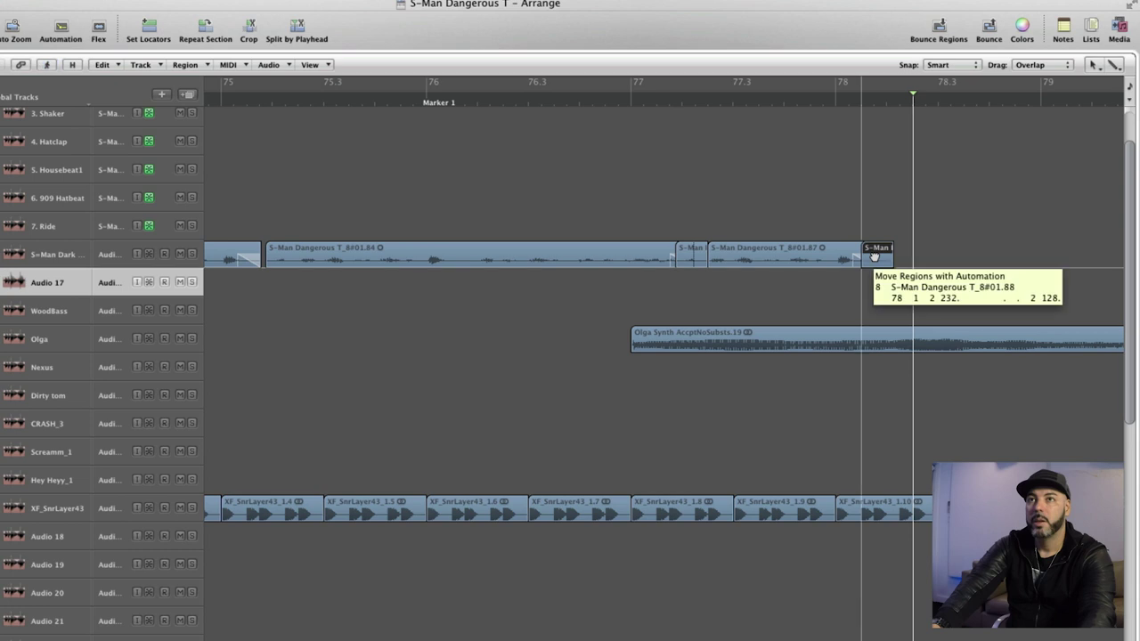
drag(875, 256, 867, 256)
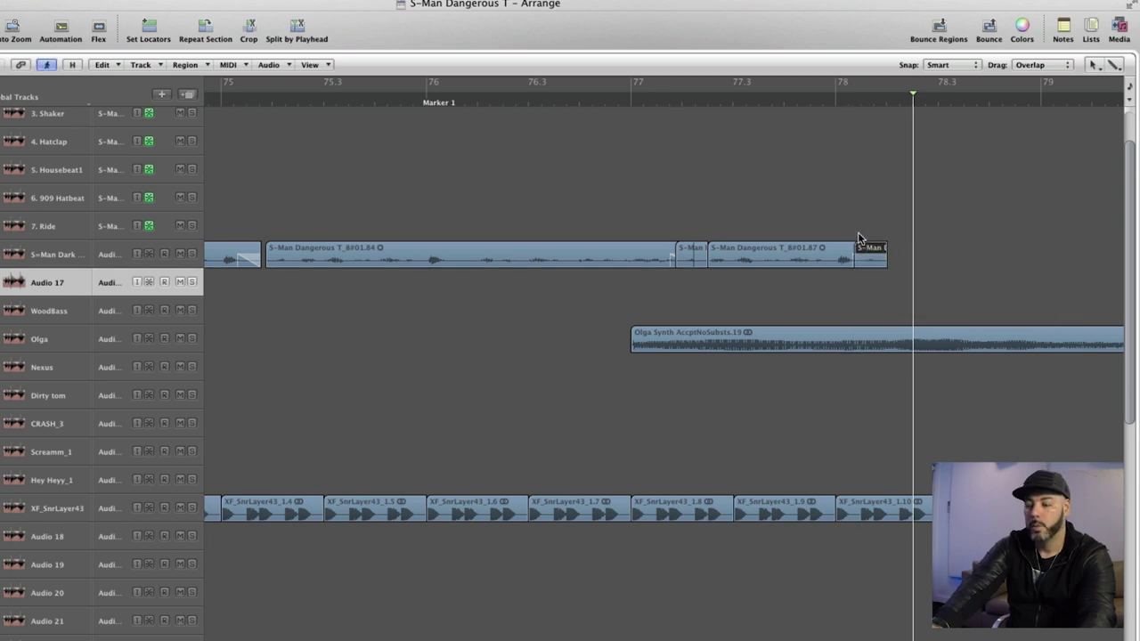
click(790, 97)
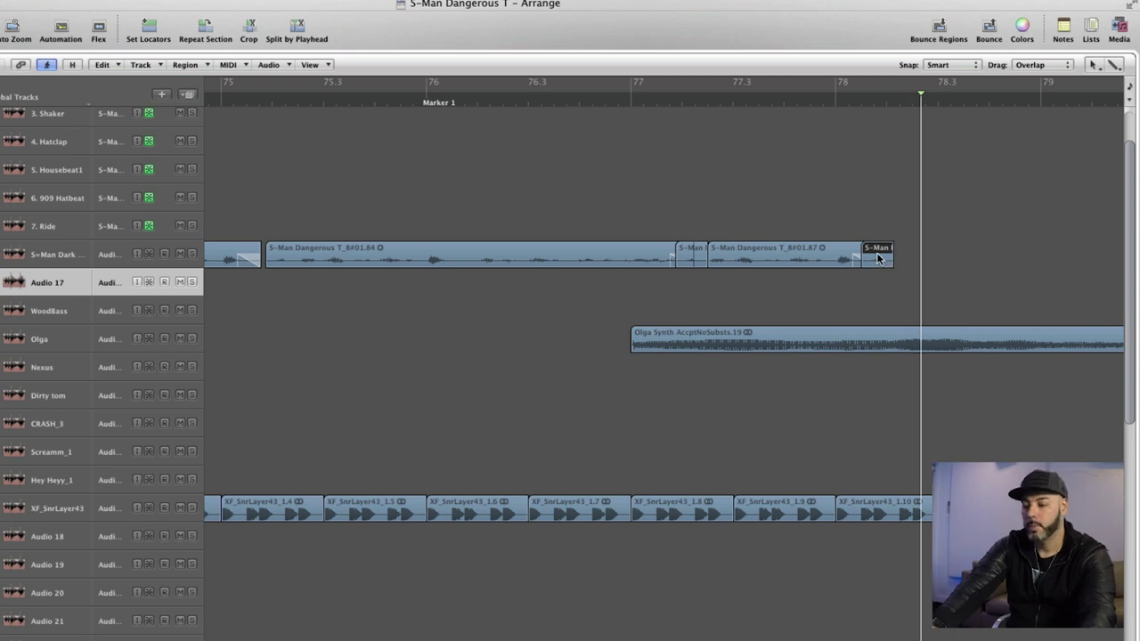
Copy the small vocal slice to slightly later in bar 78, extend the copy to just before bar 79, and play from after bar 77
drag(877, 257, 908, 260)
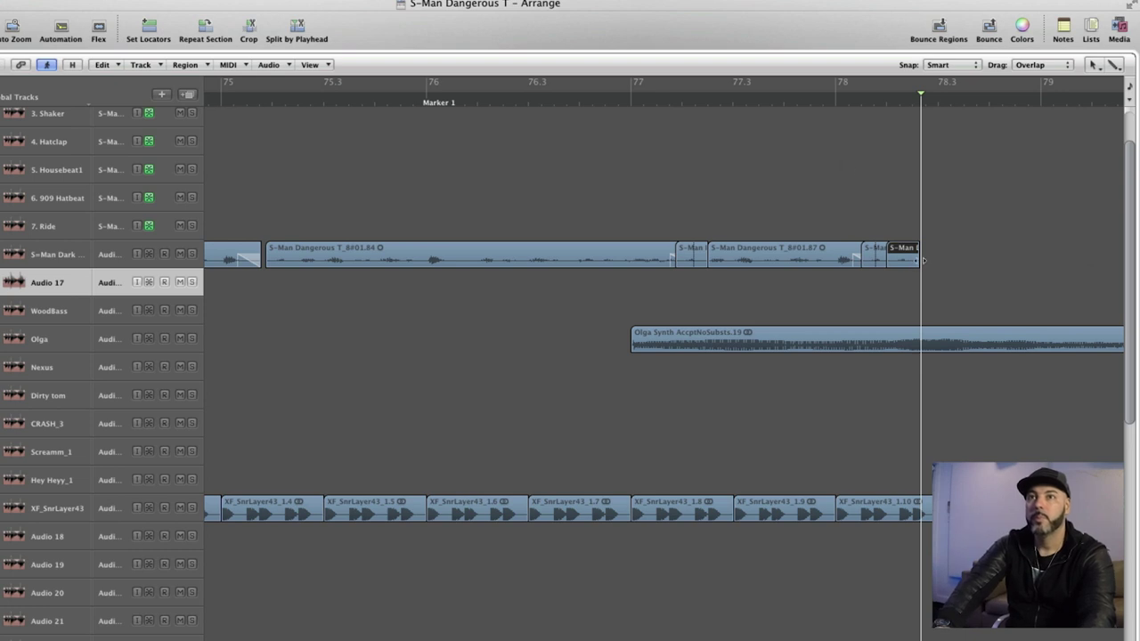
drag(916, 261, 1032, 260)
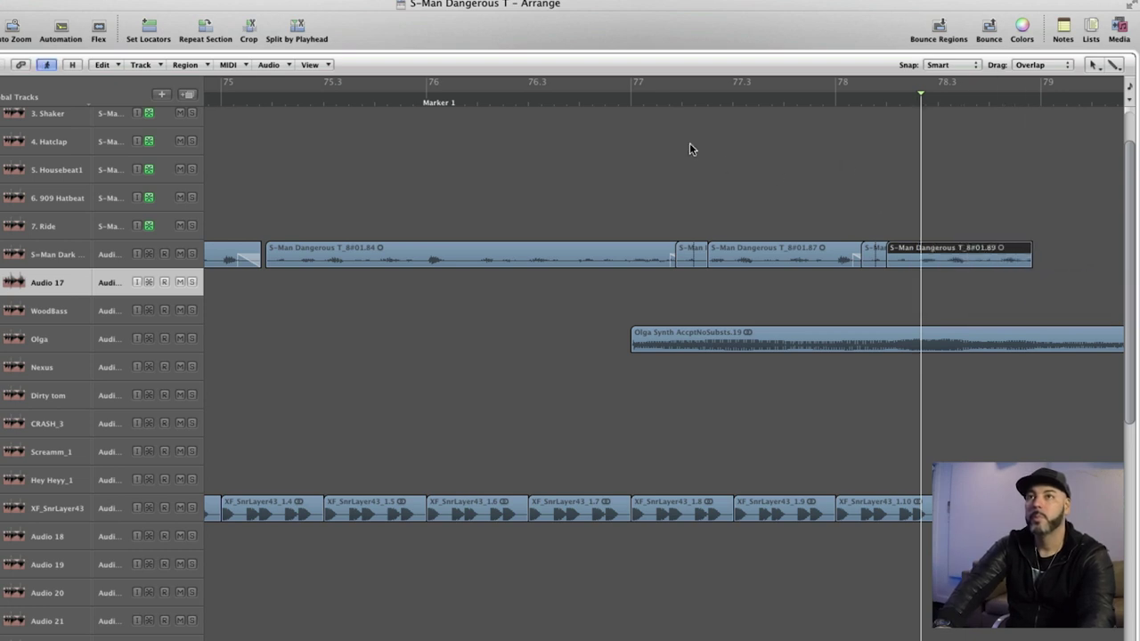
double_click(684, 101)
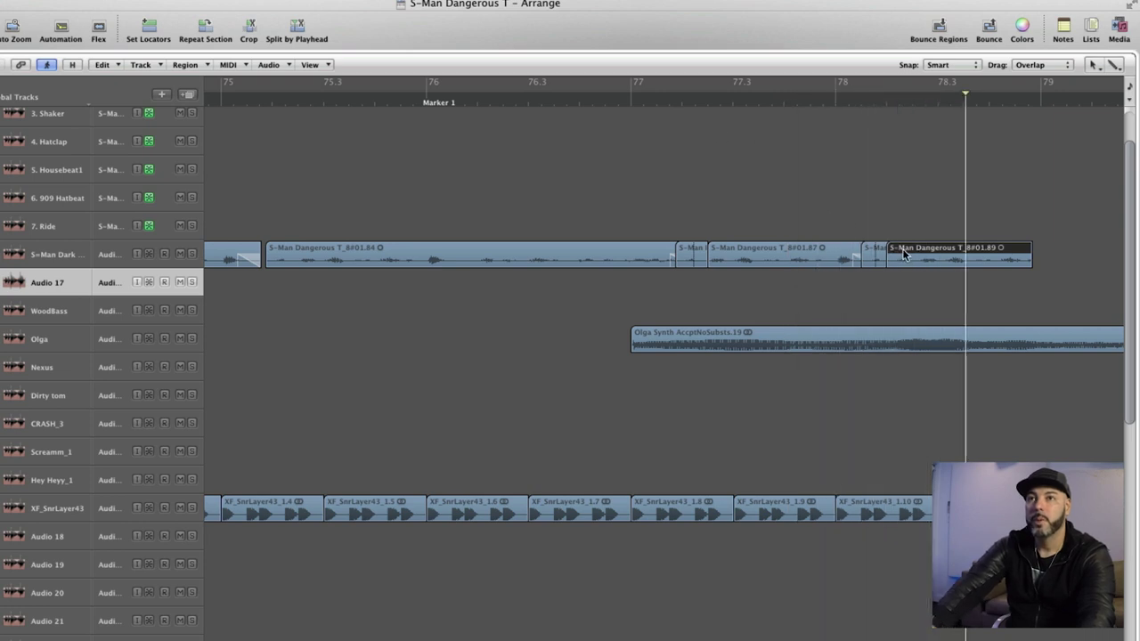
Try different slightly earlier positions for the small slice and the extended vocal region just after bar 78, playing across the join
drag(909, 256, 862, 258)
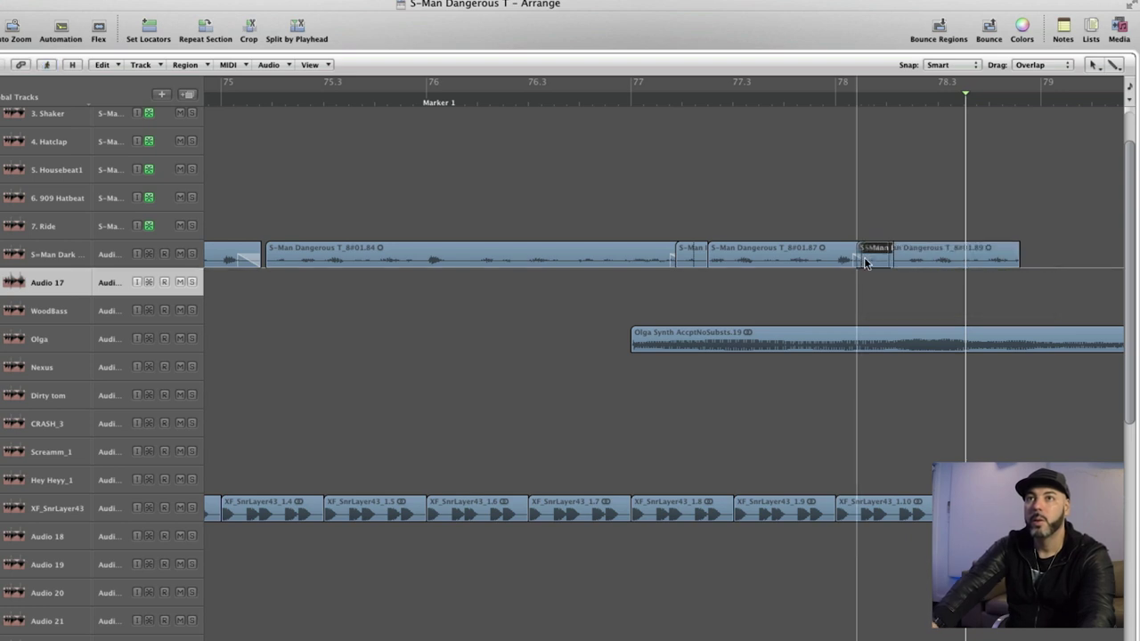
click(716, 100)
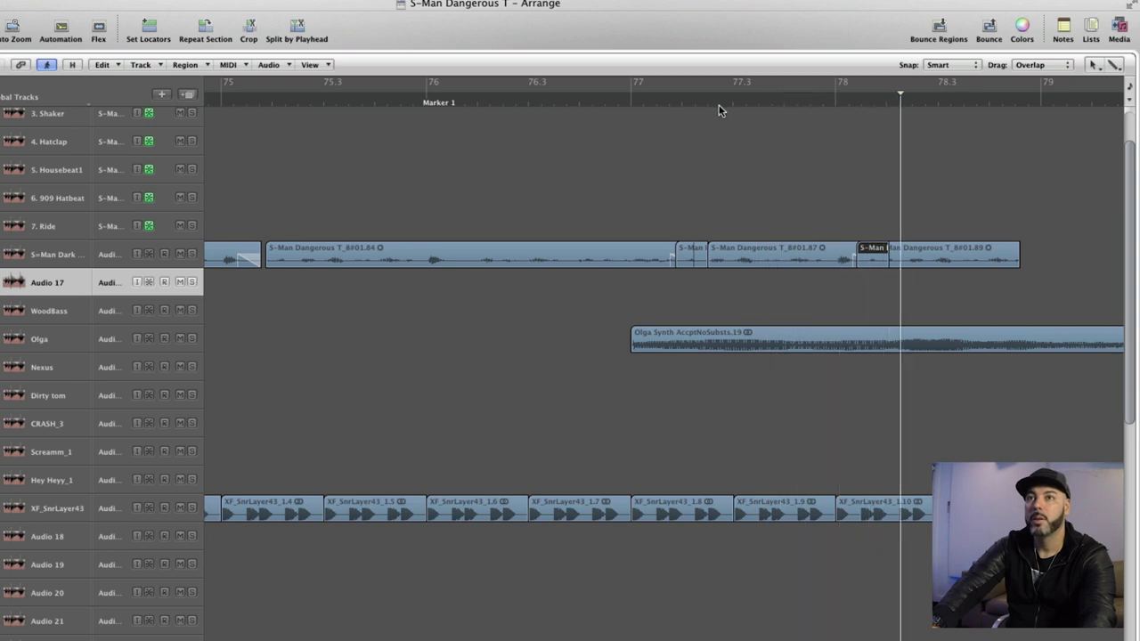
drag(873, 253, 912, 249)
click(793, 103)
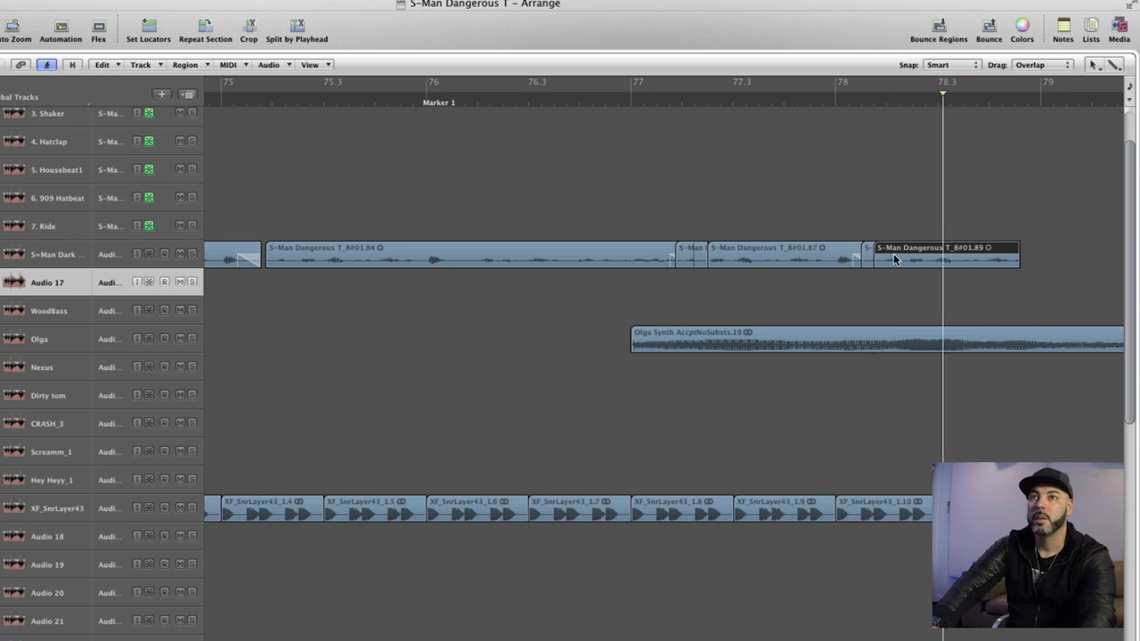
mouse_move(896, 259)
mouse_down()
mouse_move(907, 259)
mouse_move(885, 257)
mouse_up()
click(828, 100)
key(space)
drag(883, 257, 874, 259)
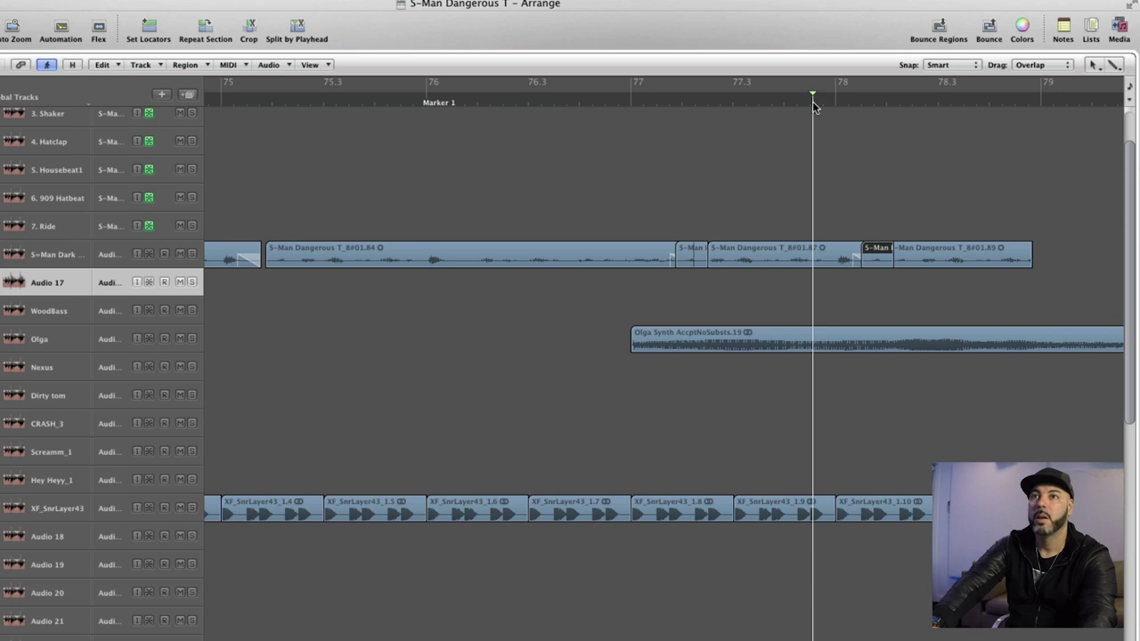
key(space)
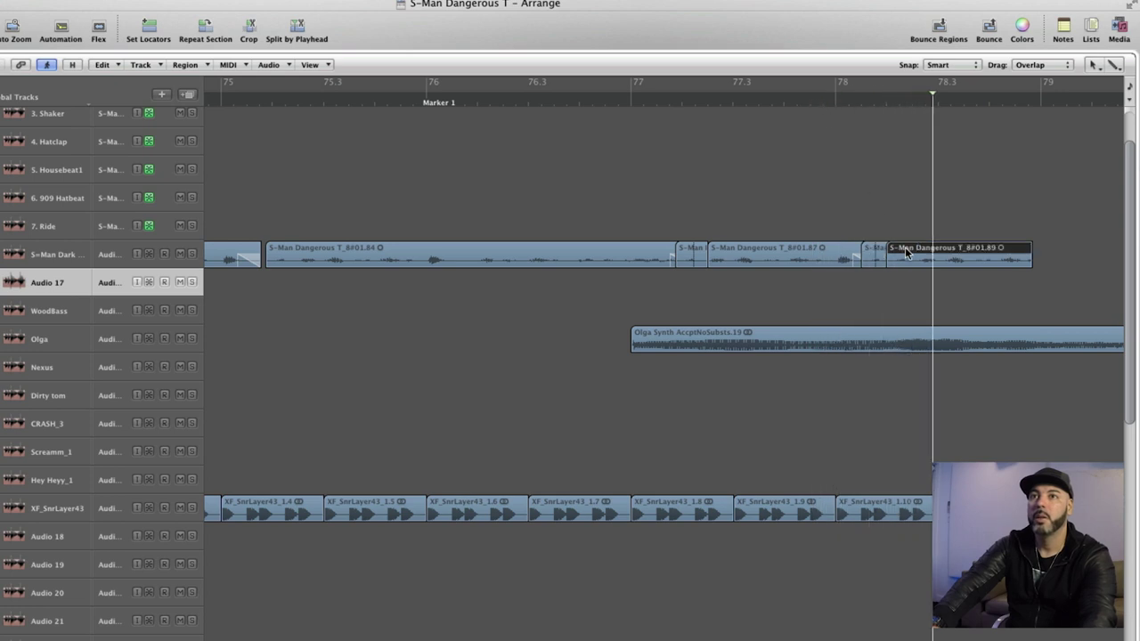
Trim the end of the small vocal slice just after bar 78 to the start of the extended region, and play across the join
drag(907, 253, 877, 272)
click(883, 256)
double_click(805, 103)
key(space)
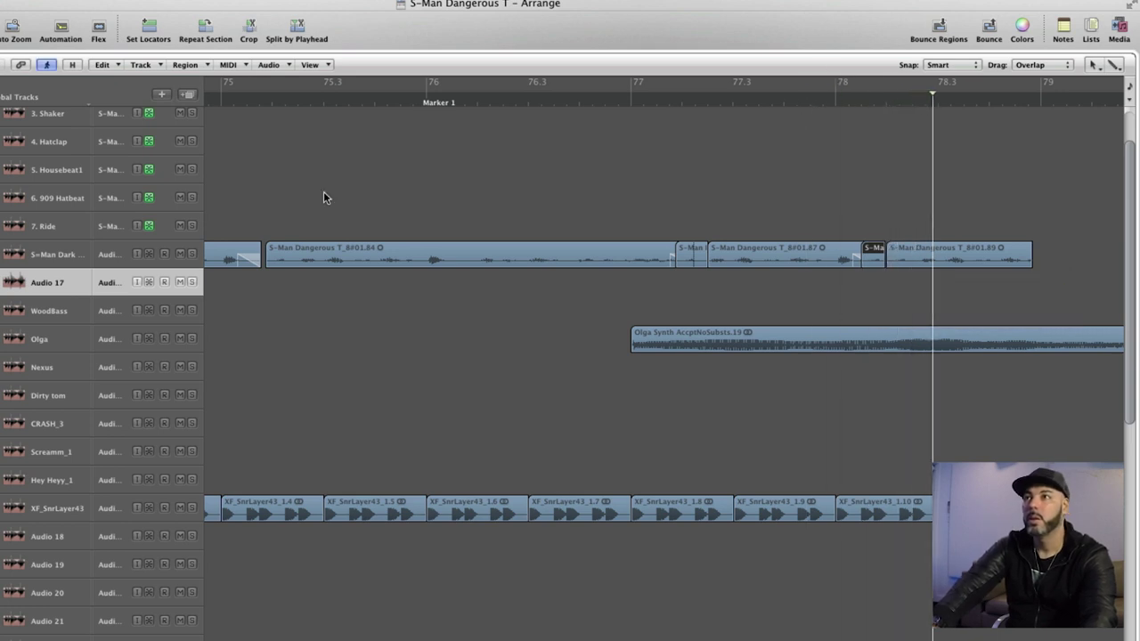
Move the extended vocal region slightly earlier to tighten its join with the small slice after bar 78, and play the phrase to about bar 79
drag(278, 254, 278, 251)
drag(902, 256, 889, 259)
click(821, 101)
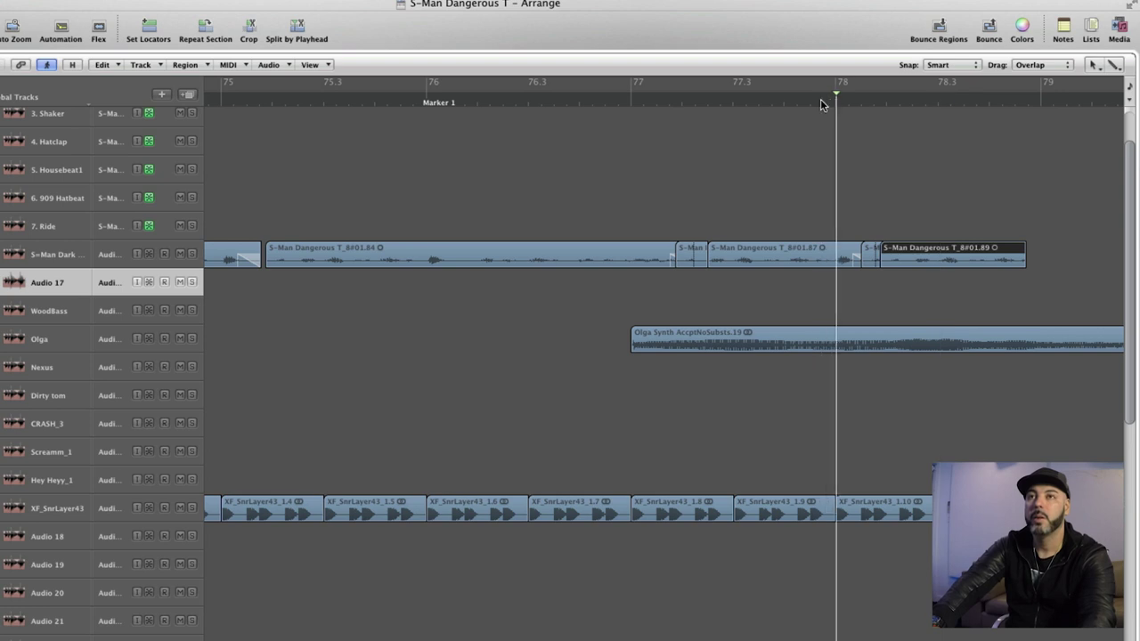
click(870, 256)
drag(878, 261, 881, 266)
key(space)
click(762, 96)
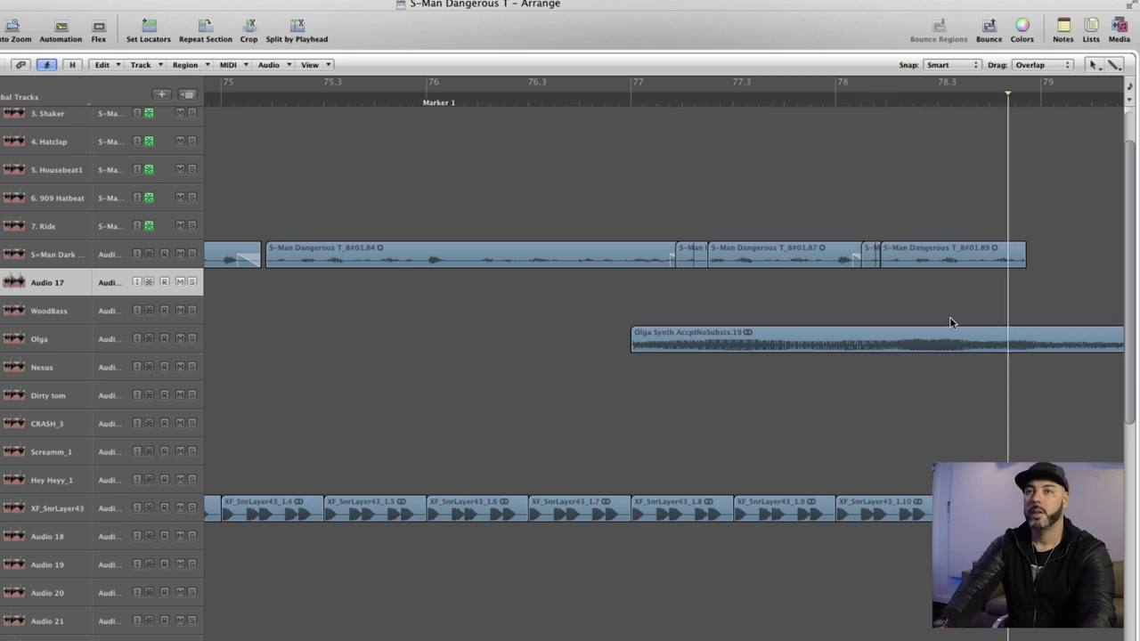
key(ctrl+Left)
key(ctrl+Left)
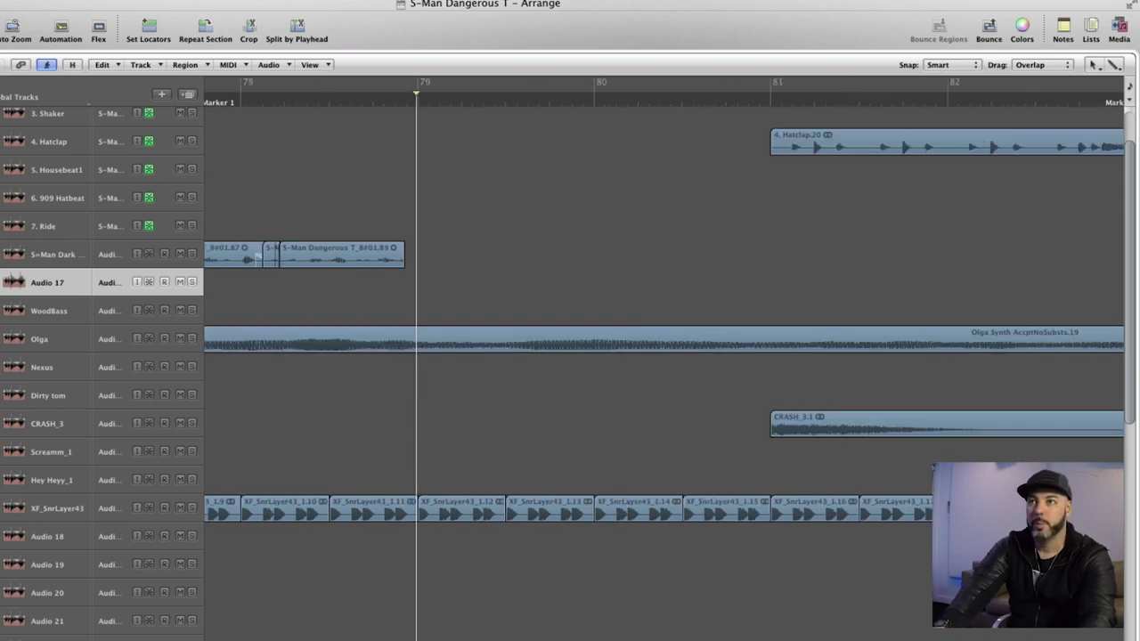
key(ctrl+Left)
key(ctrl+Left)
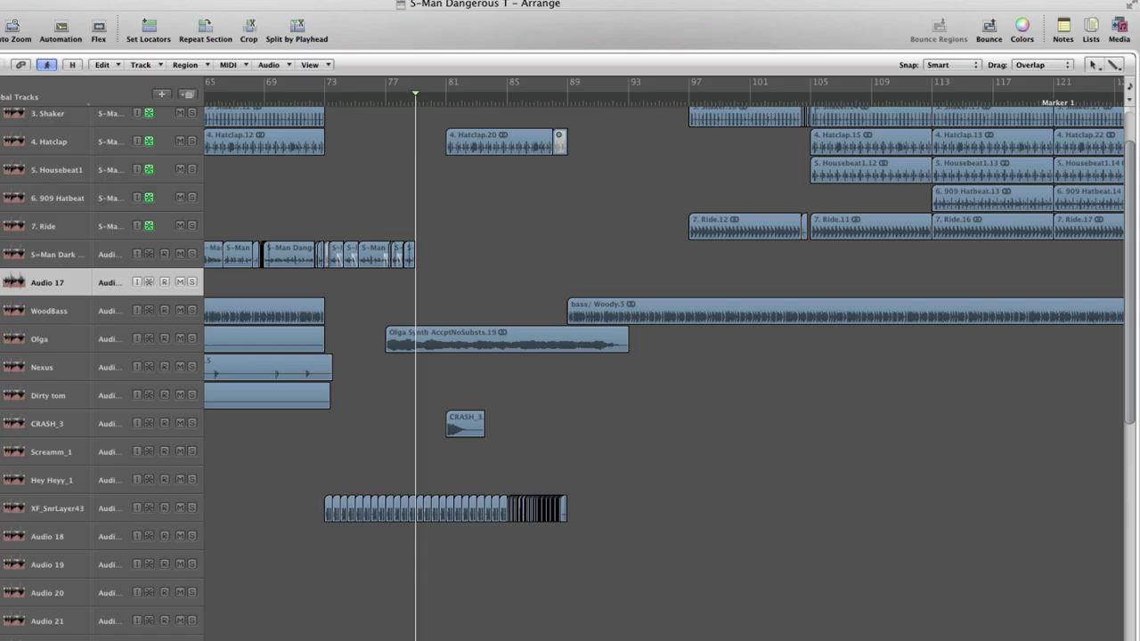